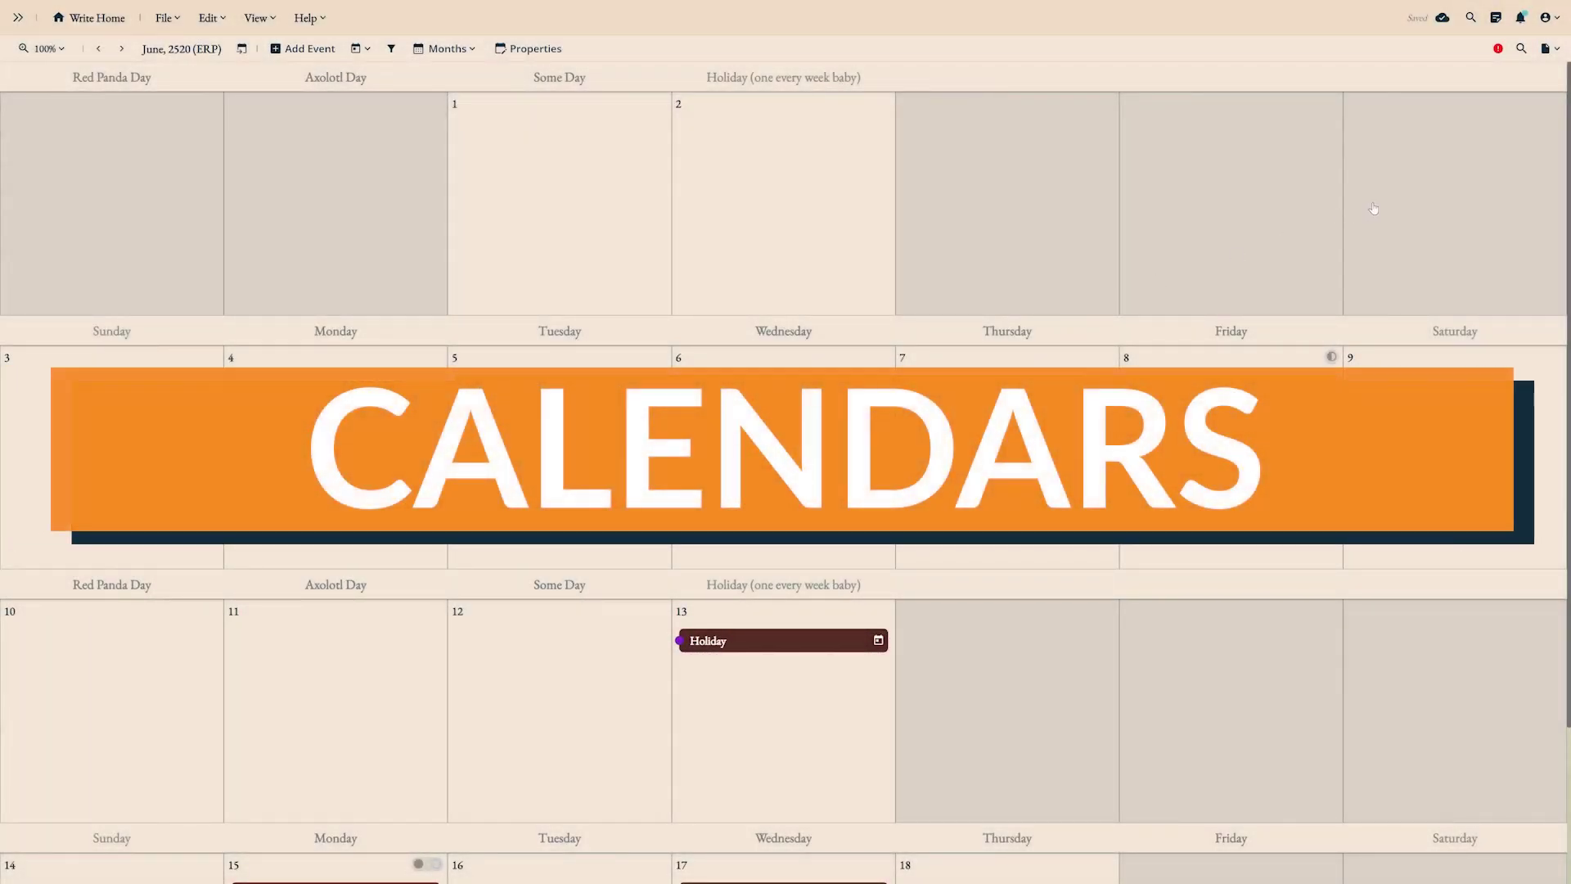
scroll(1518, 208, down, 3)
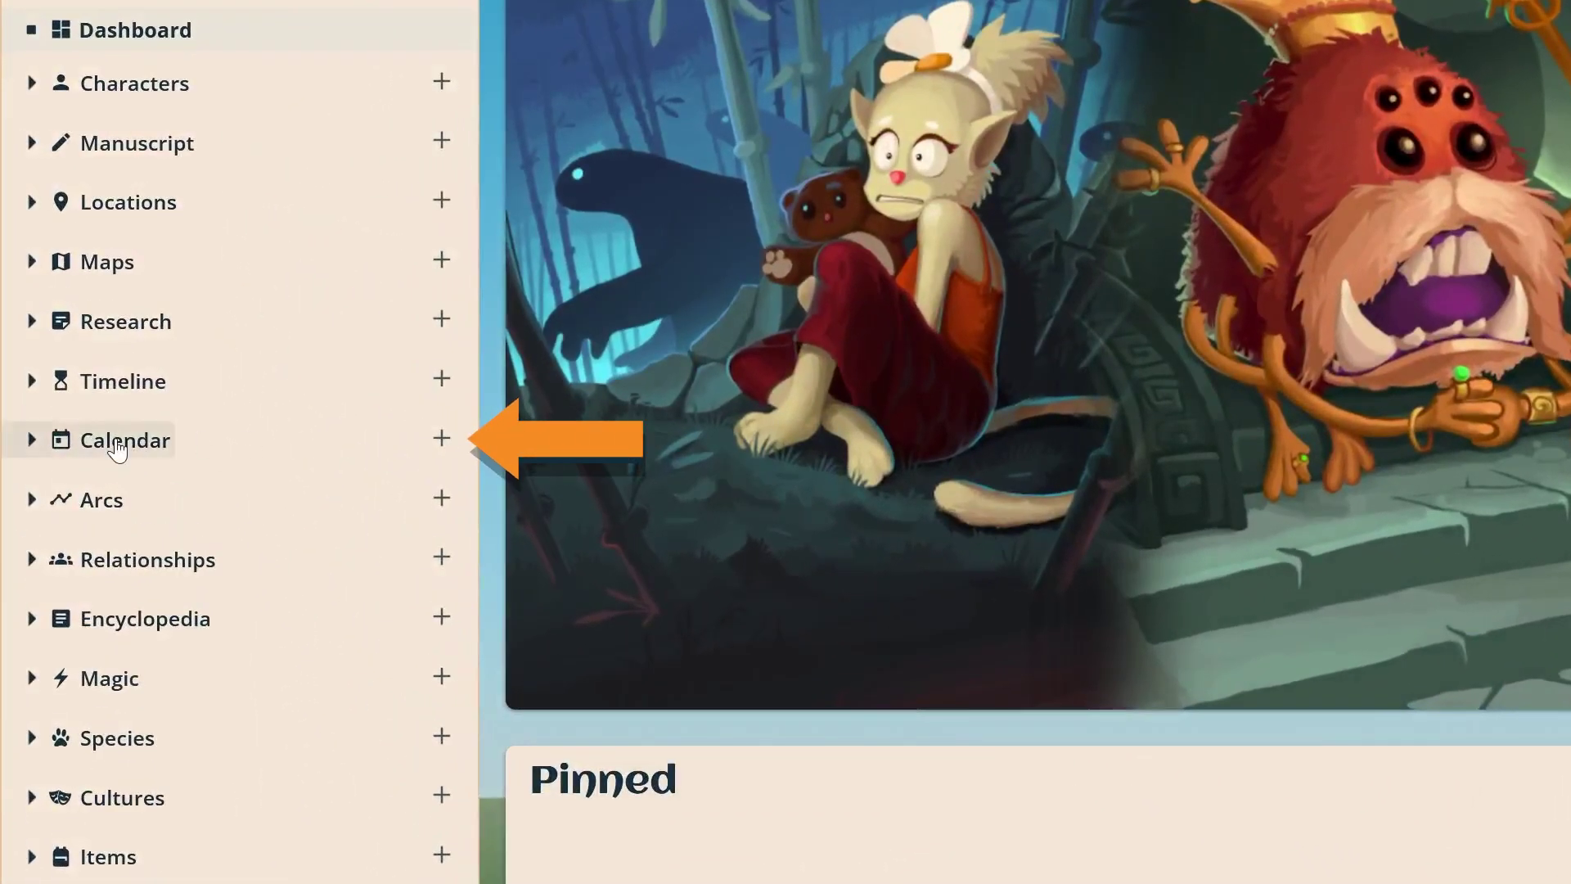
Create a new calendar, rename it Maroolean Calendar, and collapse the sidebar
click(115, 442)
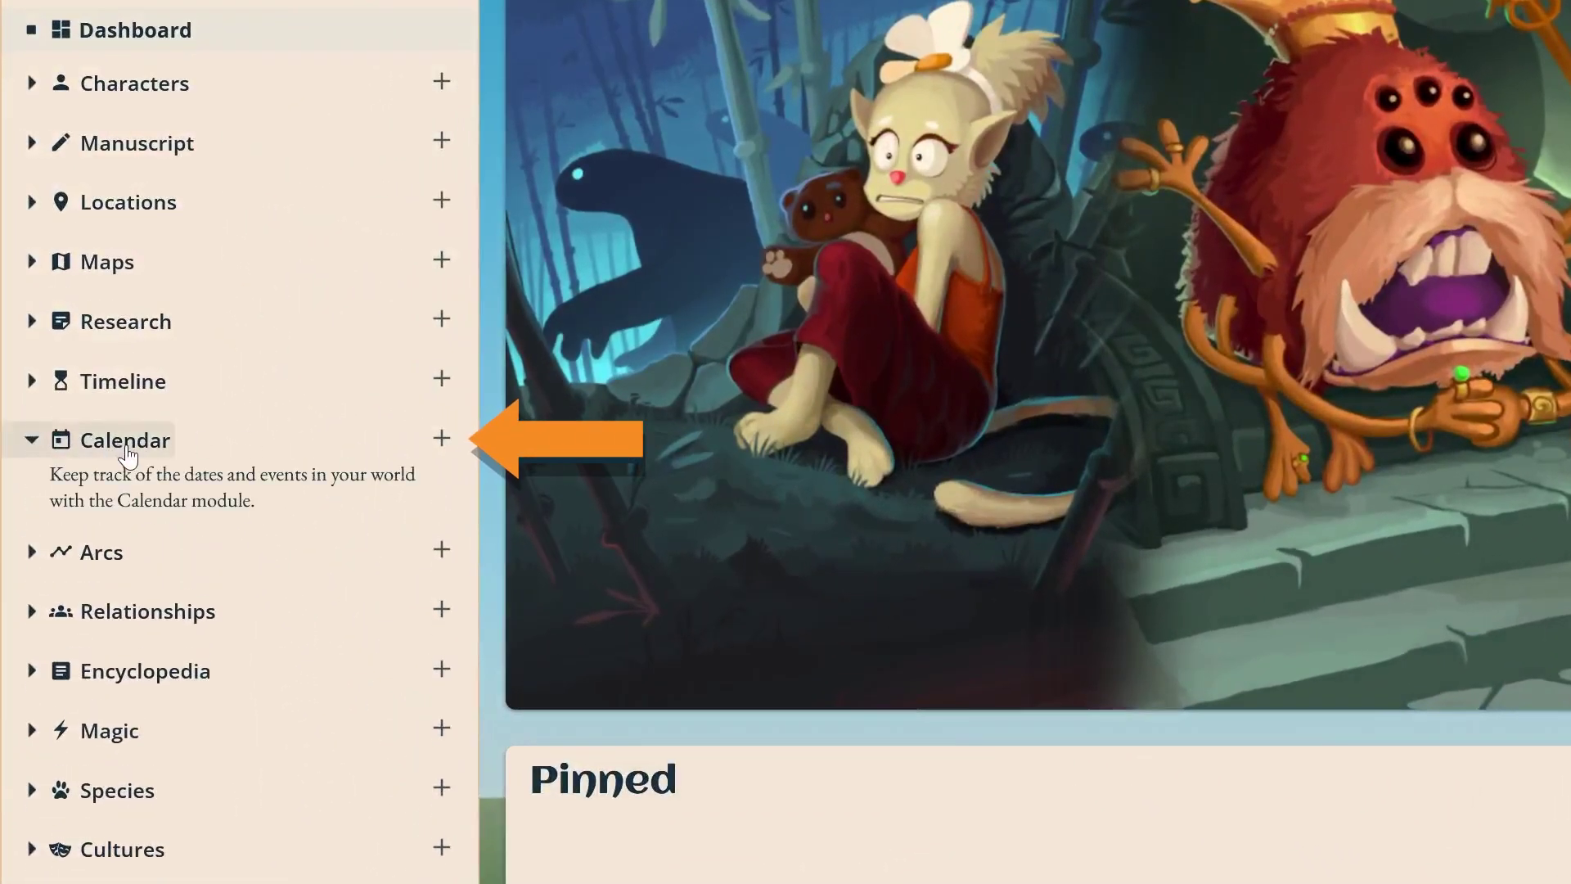
click(442, 442)
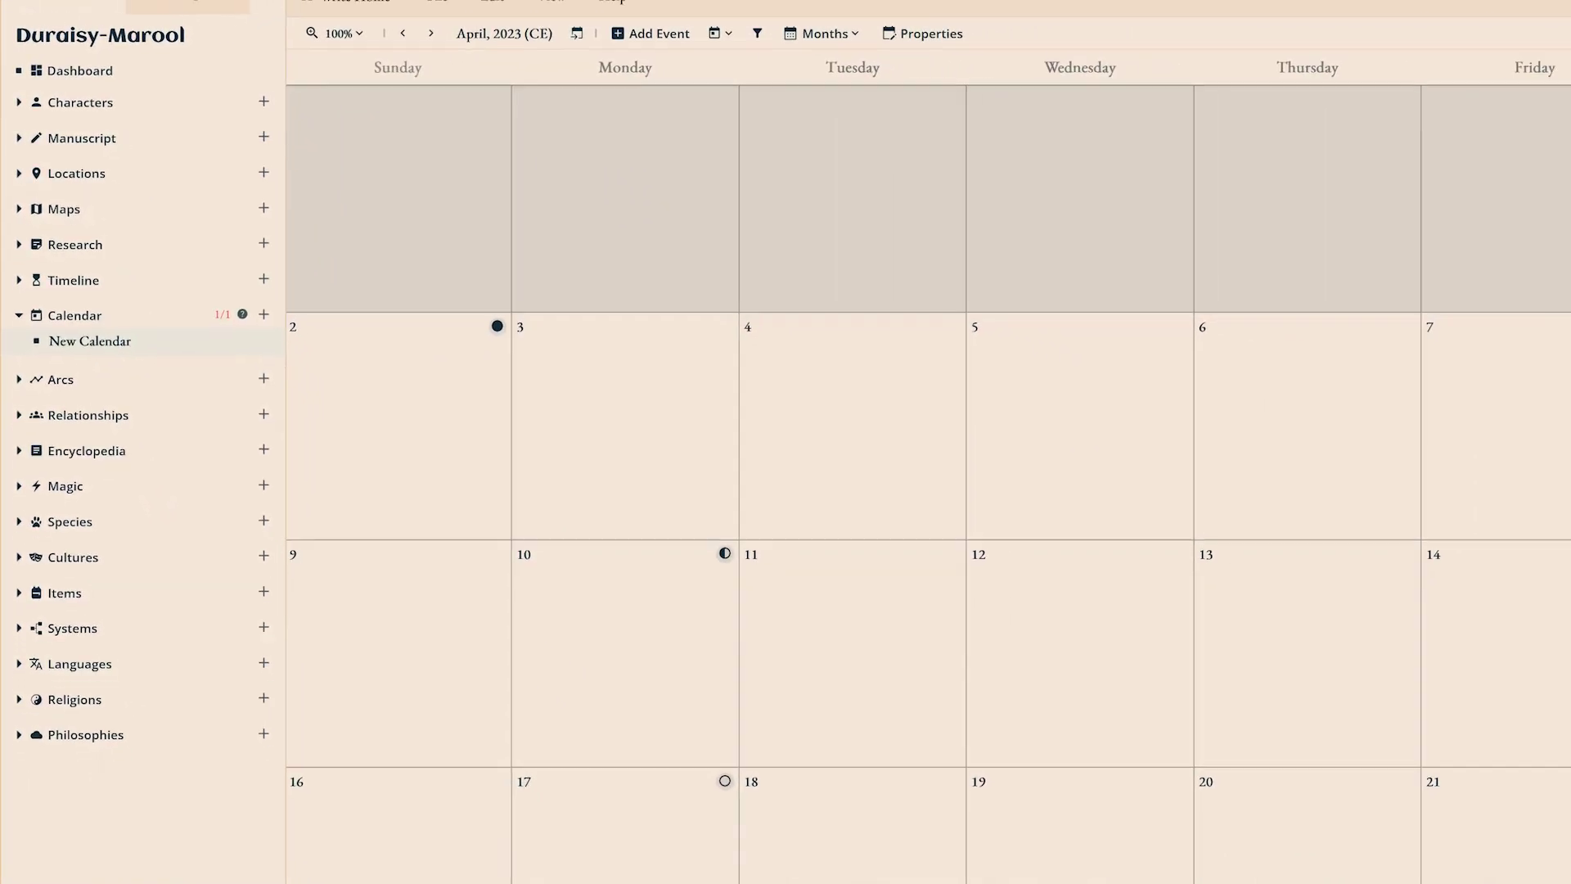
click(162, 17)
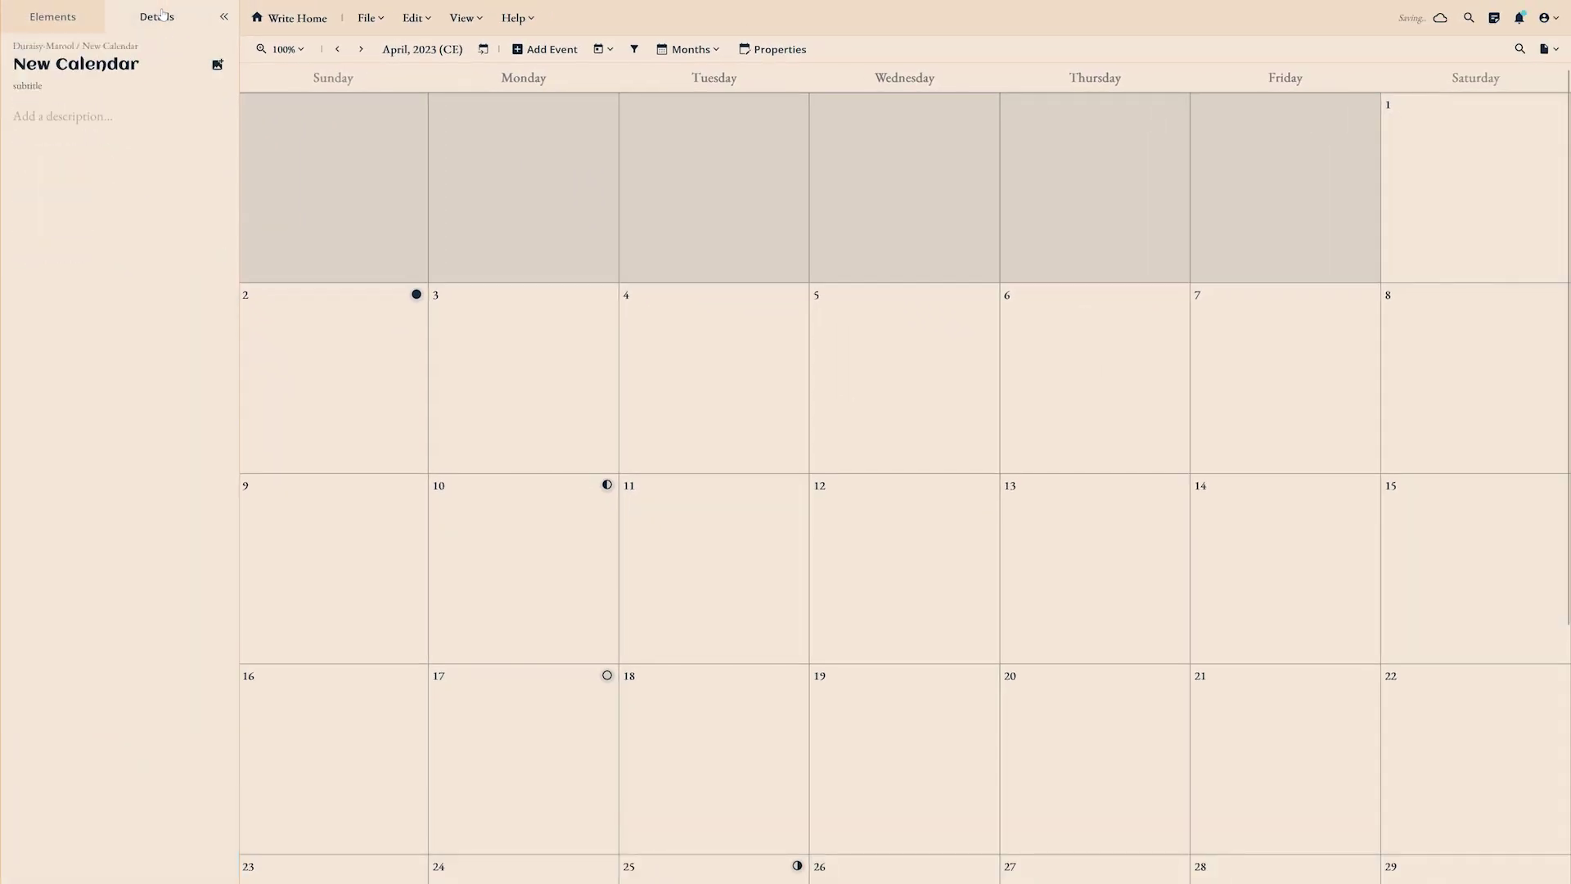
triple_click(142, 72)
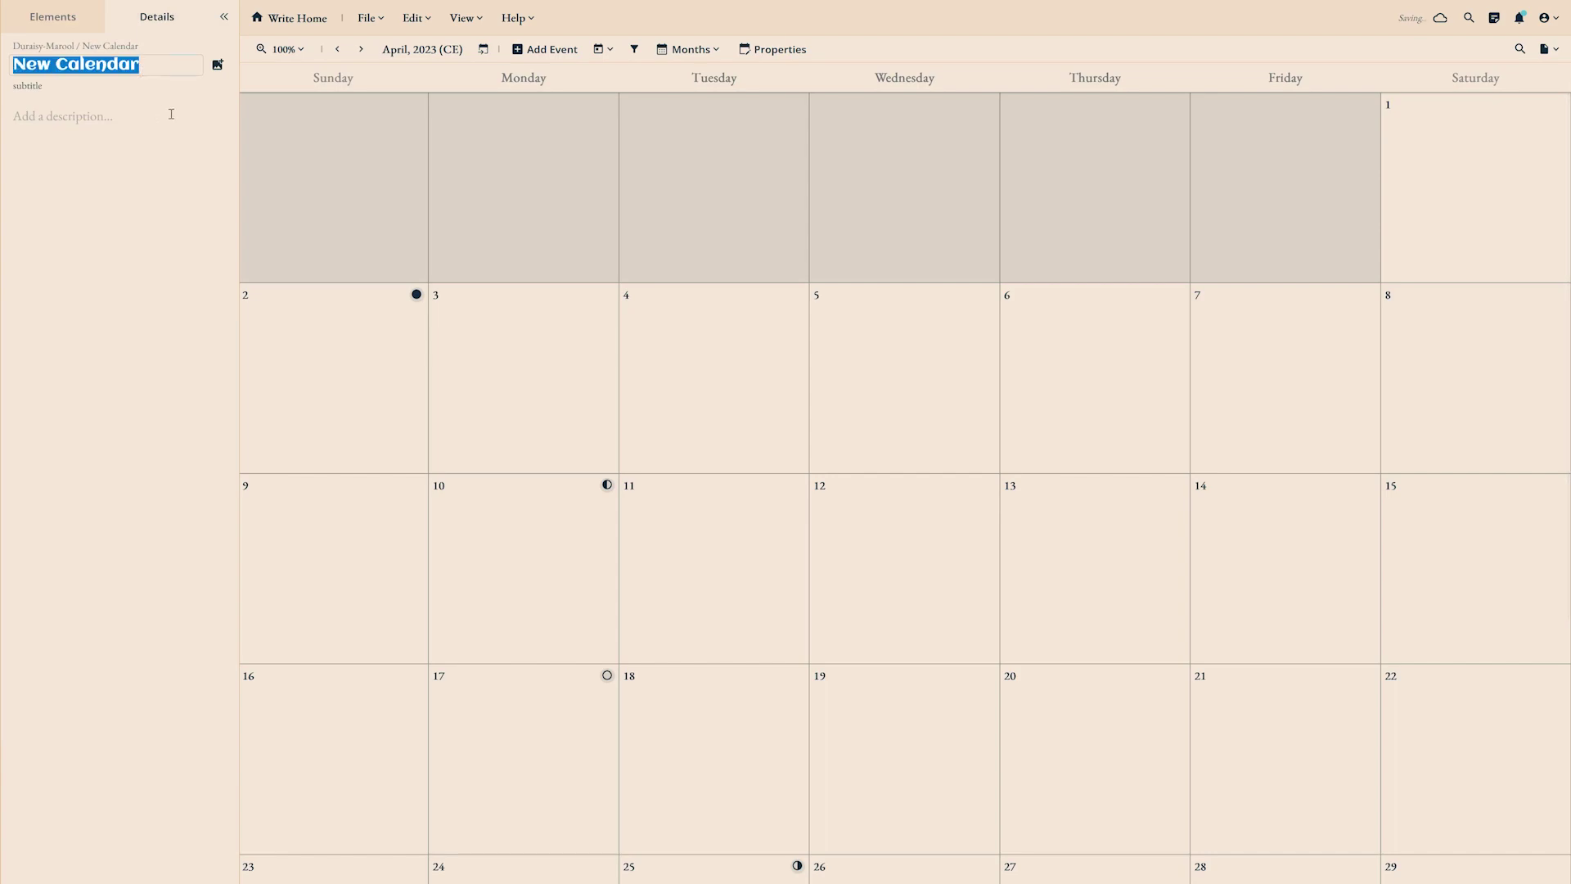
text(Maroolea)
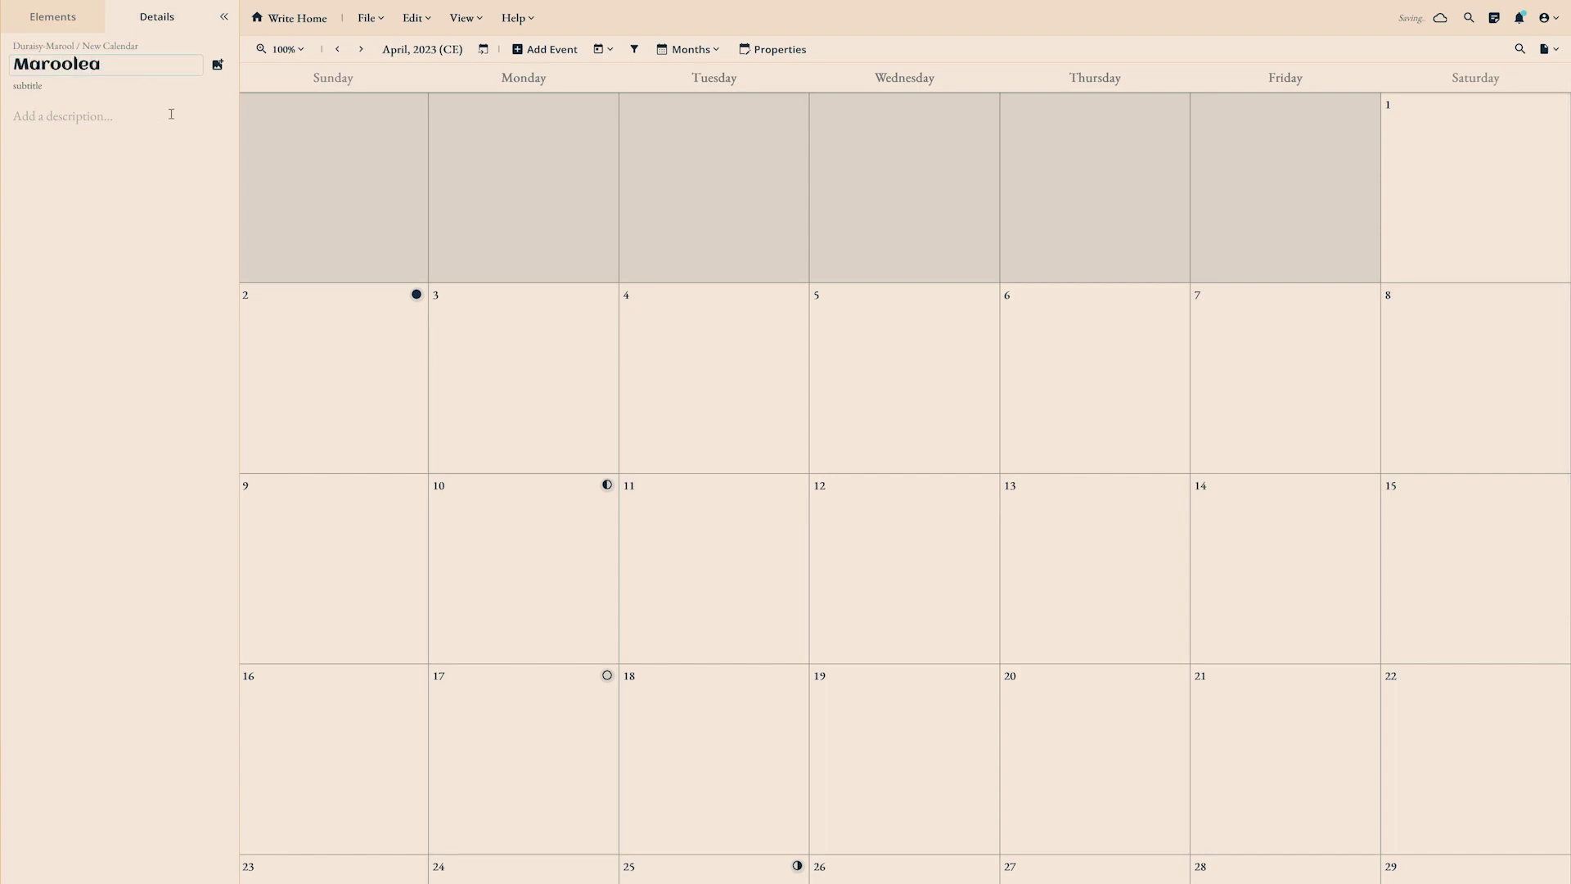
text(n Calendar)
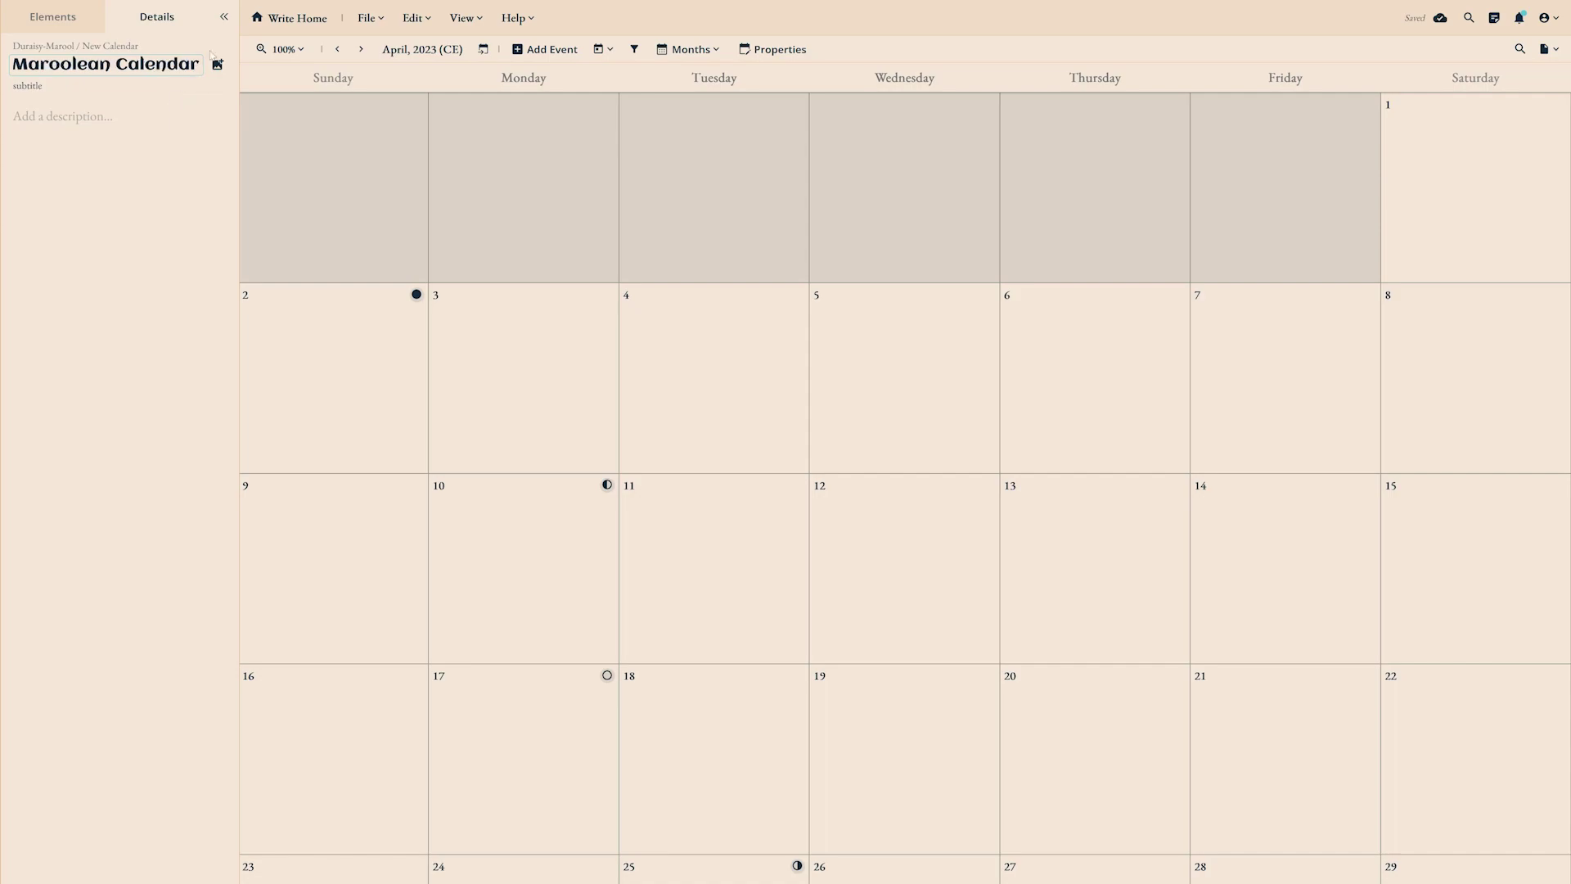
click(226, 20)
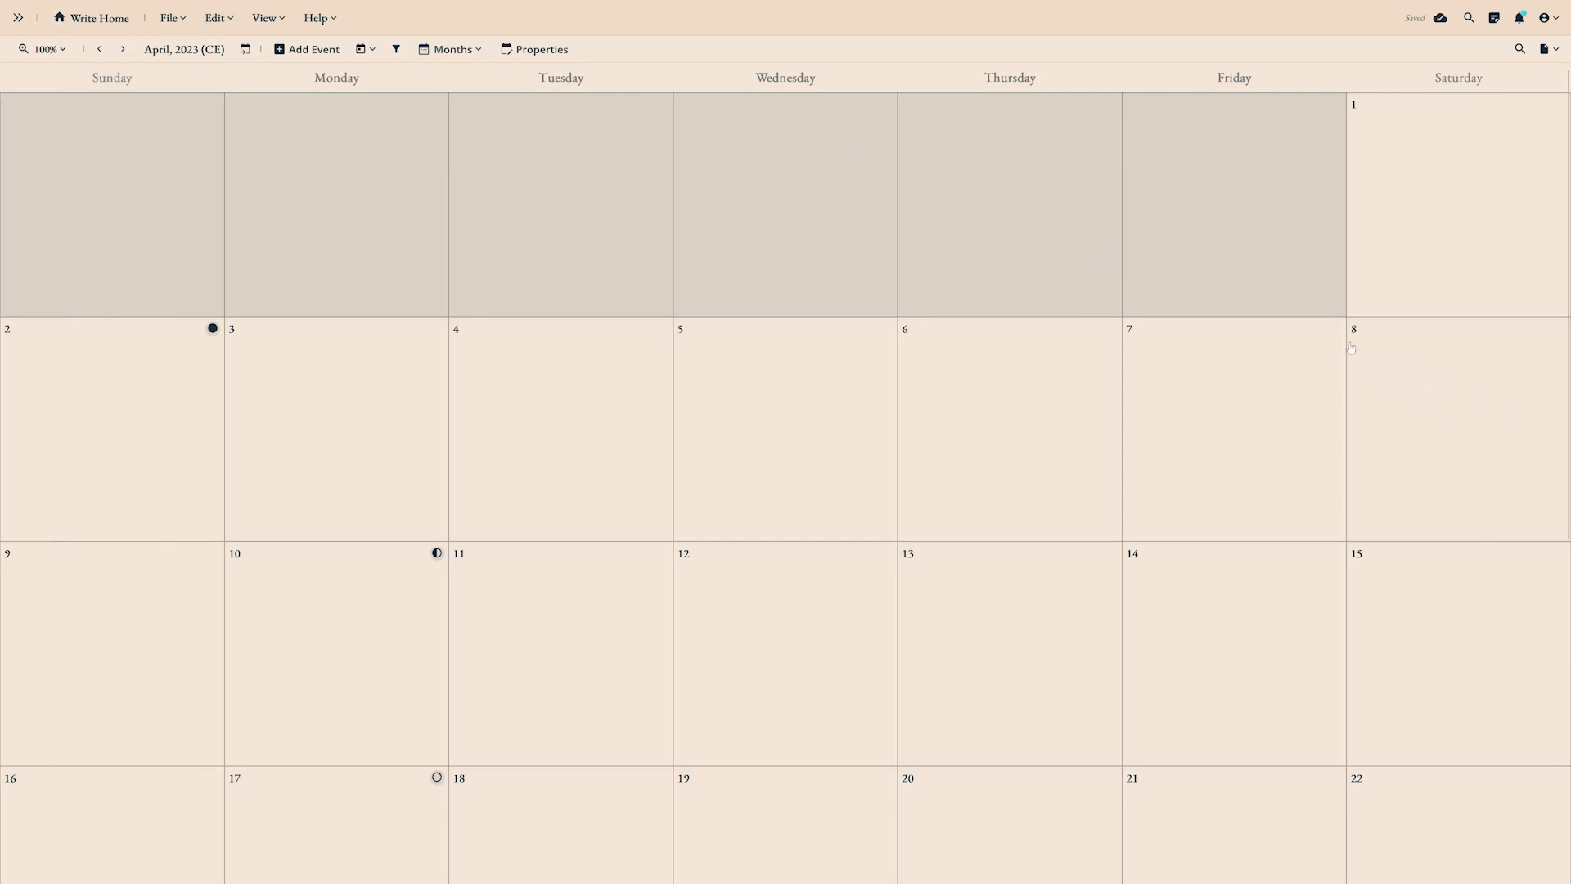
Look through the April 2023 month, then page forward to July 2023 and back to April
scroll(1240, 278, down, 5)
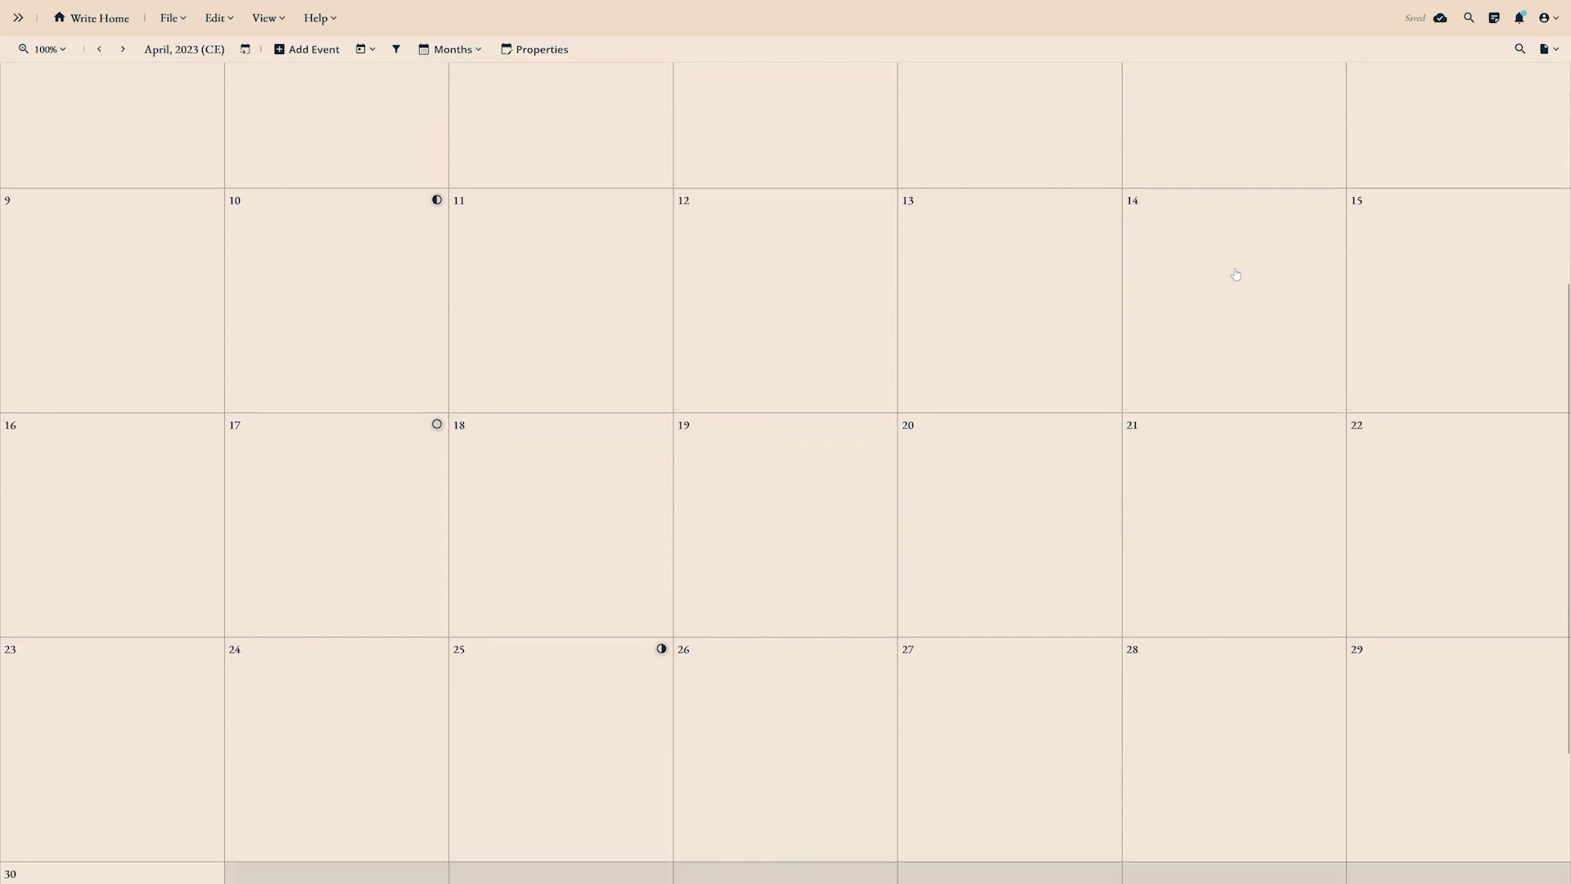
scroll(1236, 274, up, 5)
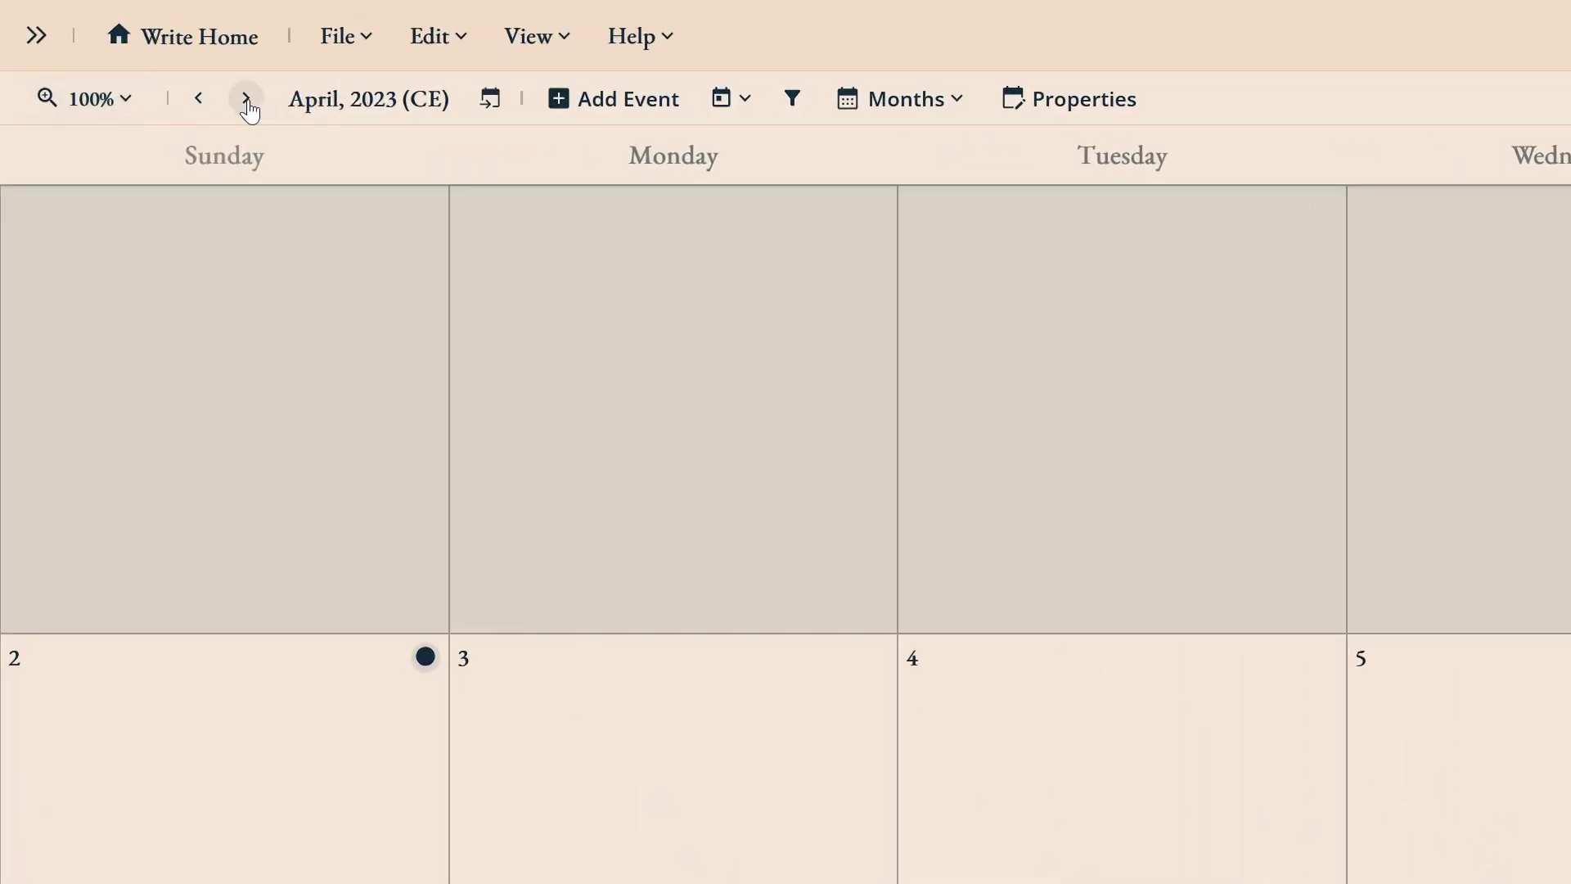
click(246, 99)
click(246, 99)
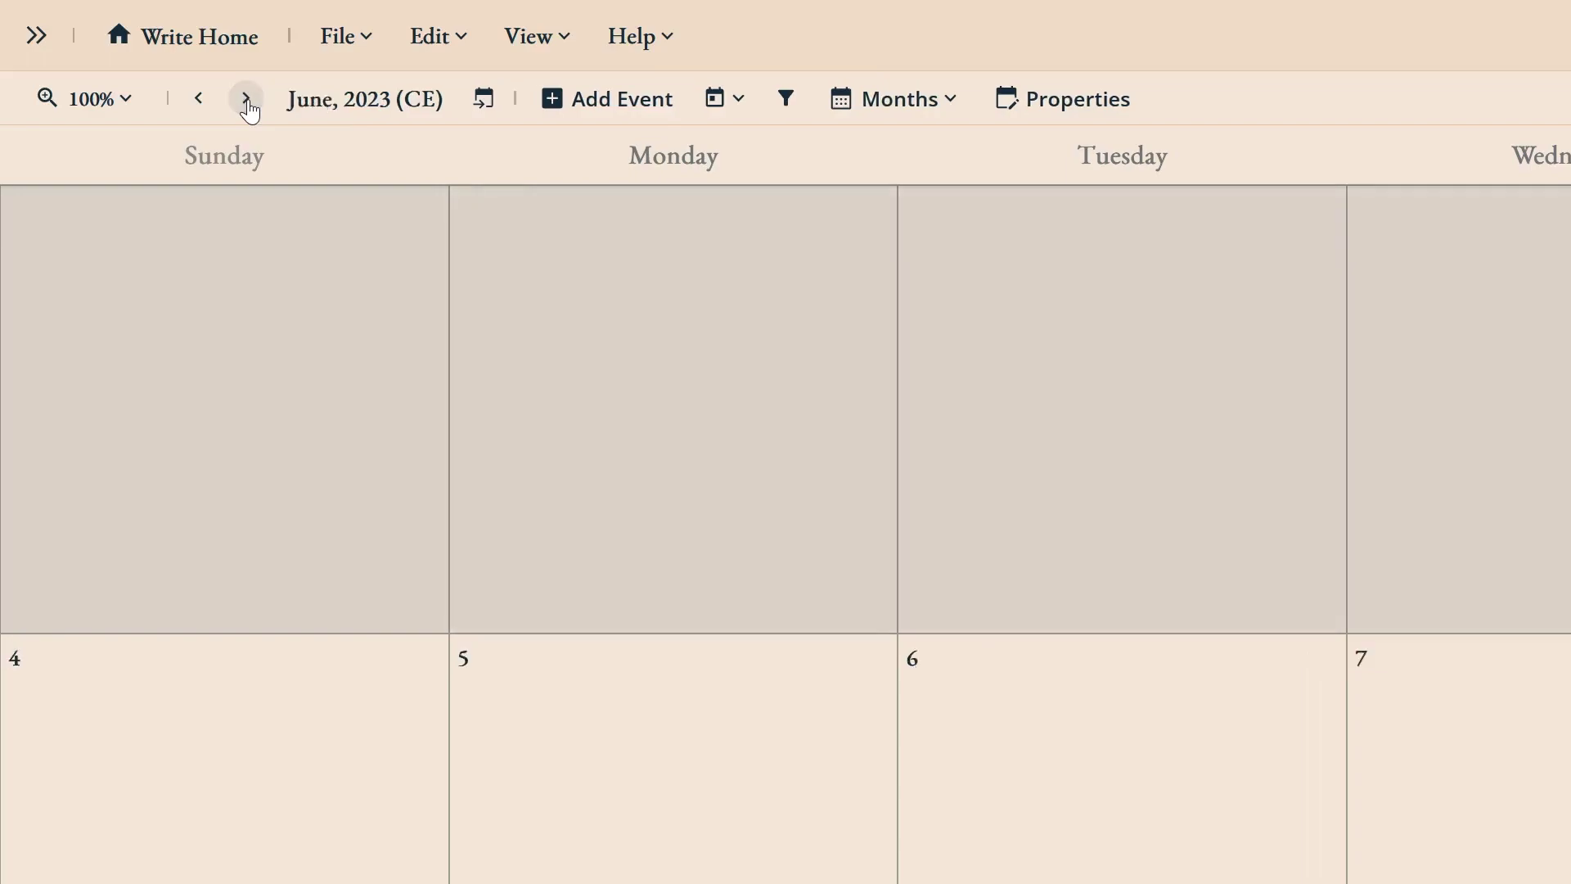
click(247, 99)
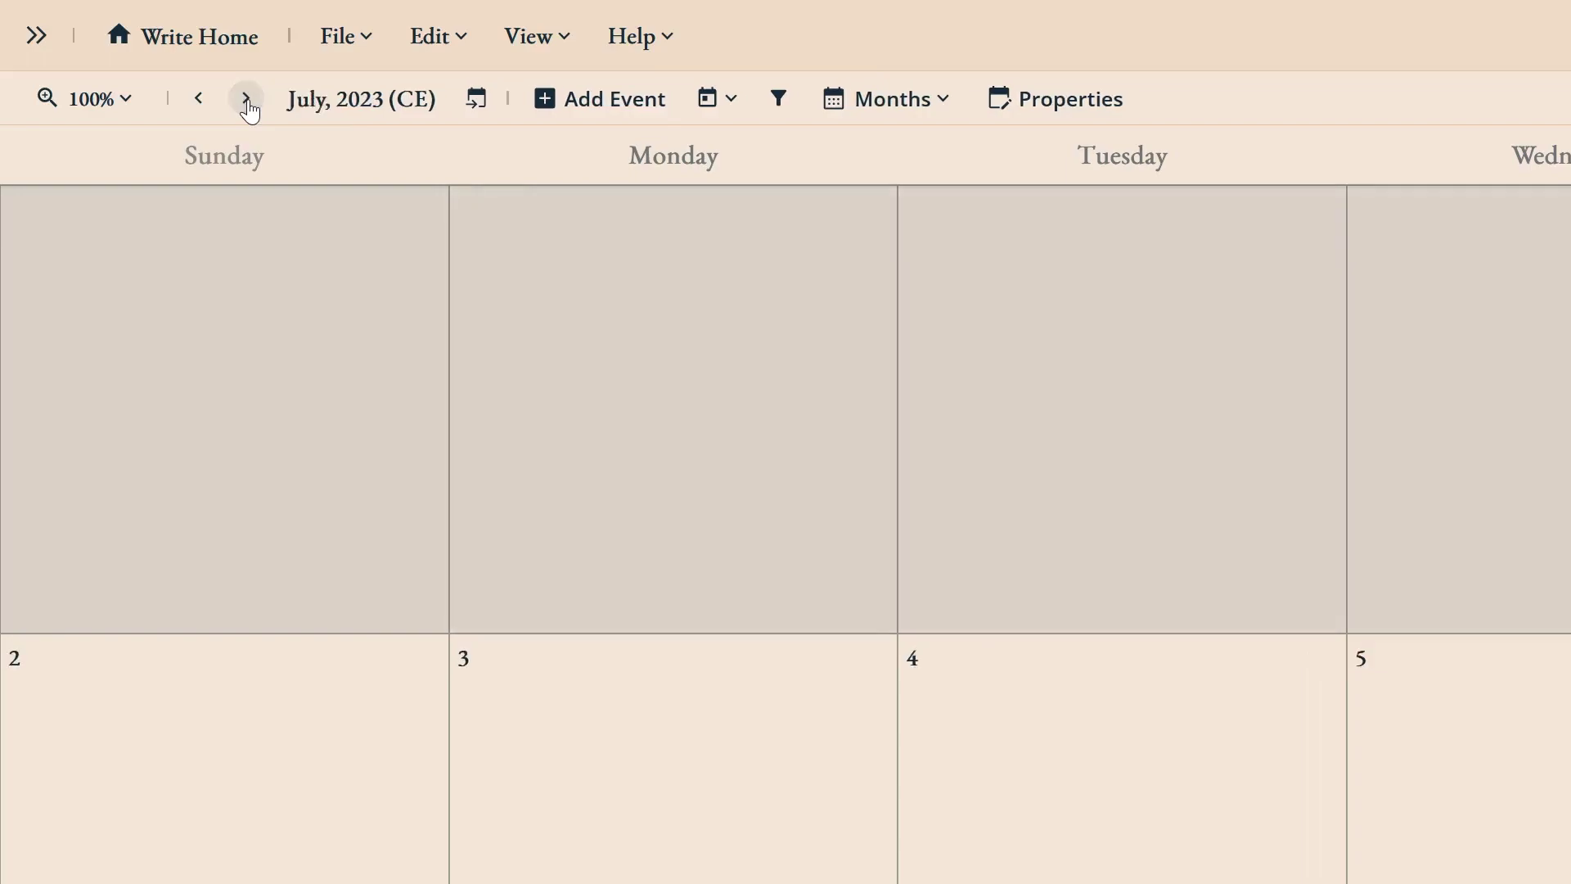
click(201, 102)
click(200, 102)
click(200, 103)
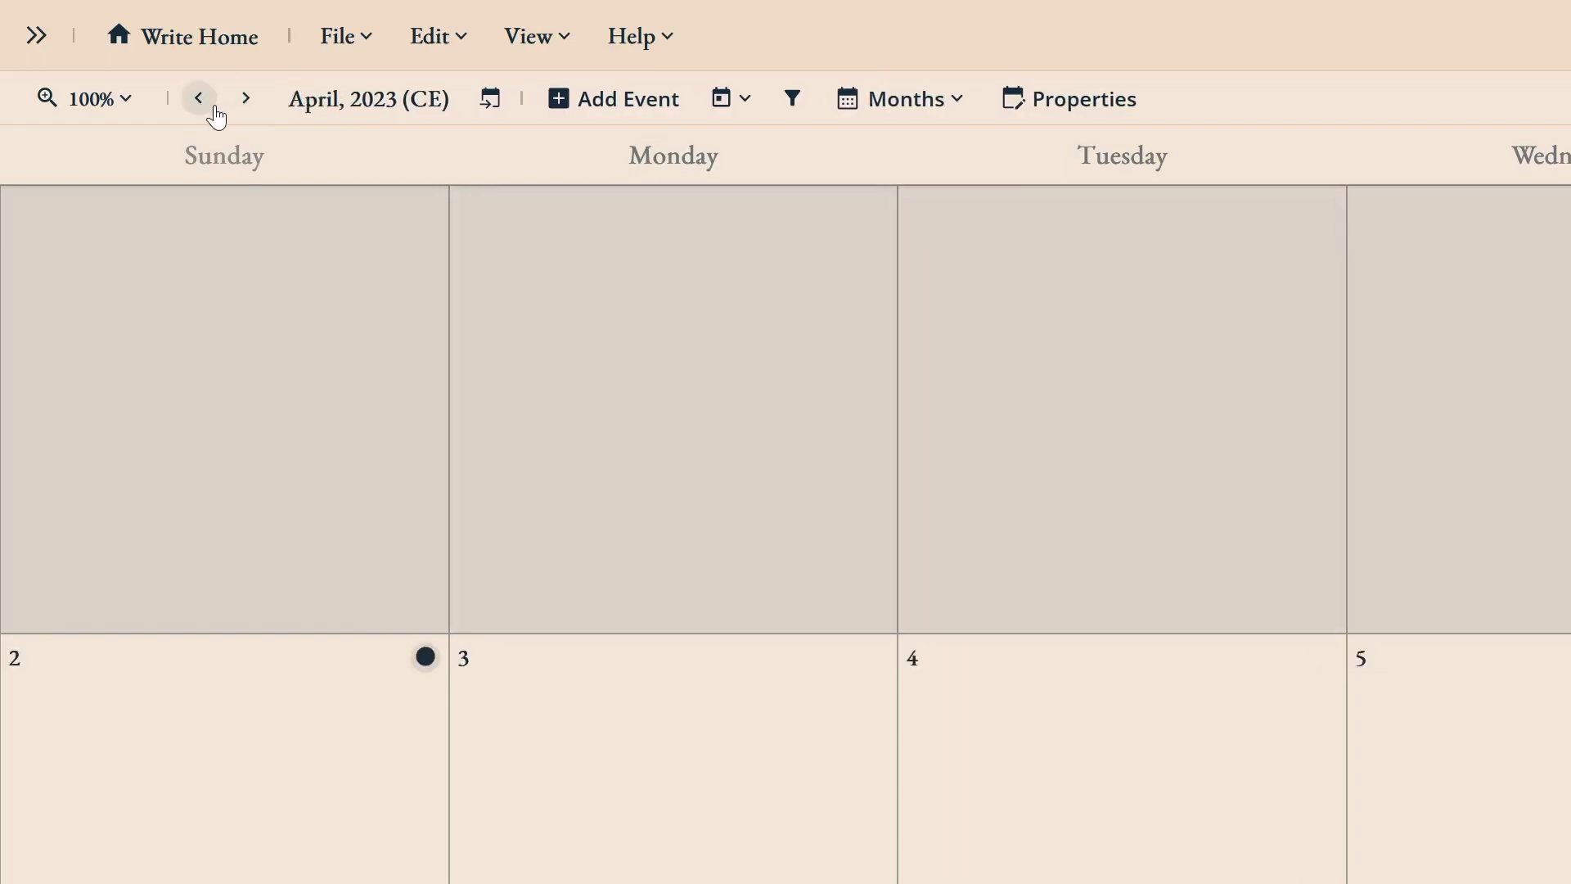
View the date picker without choosing a date, and show the calendar by Years before returning to Months
click(490, 99)
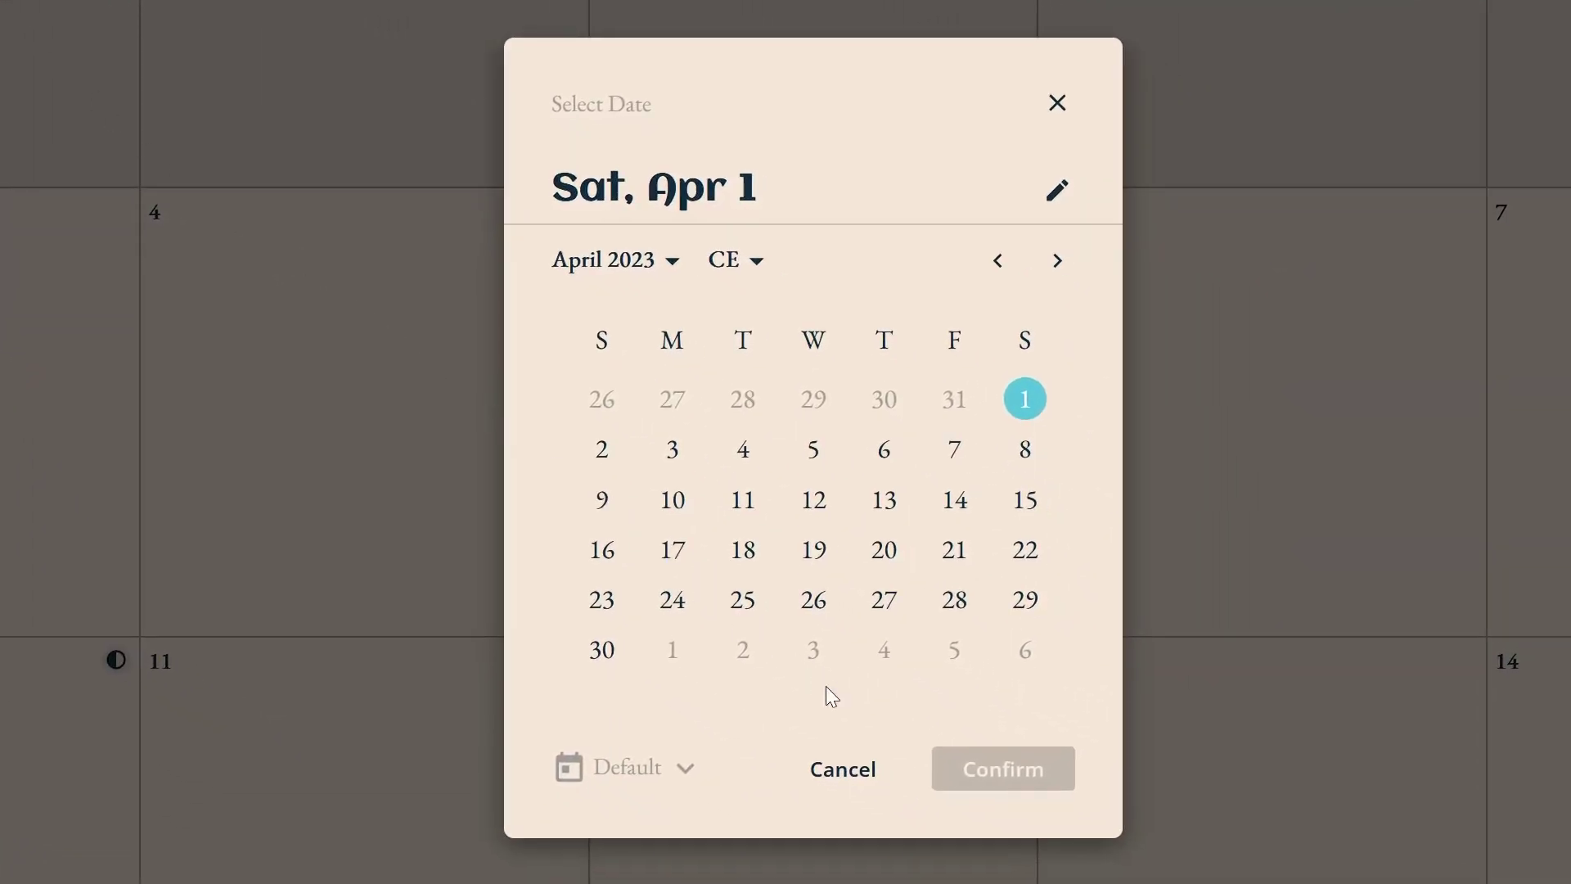
click(855, 771)
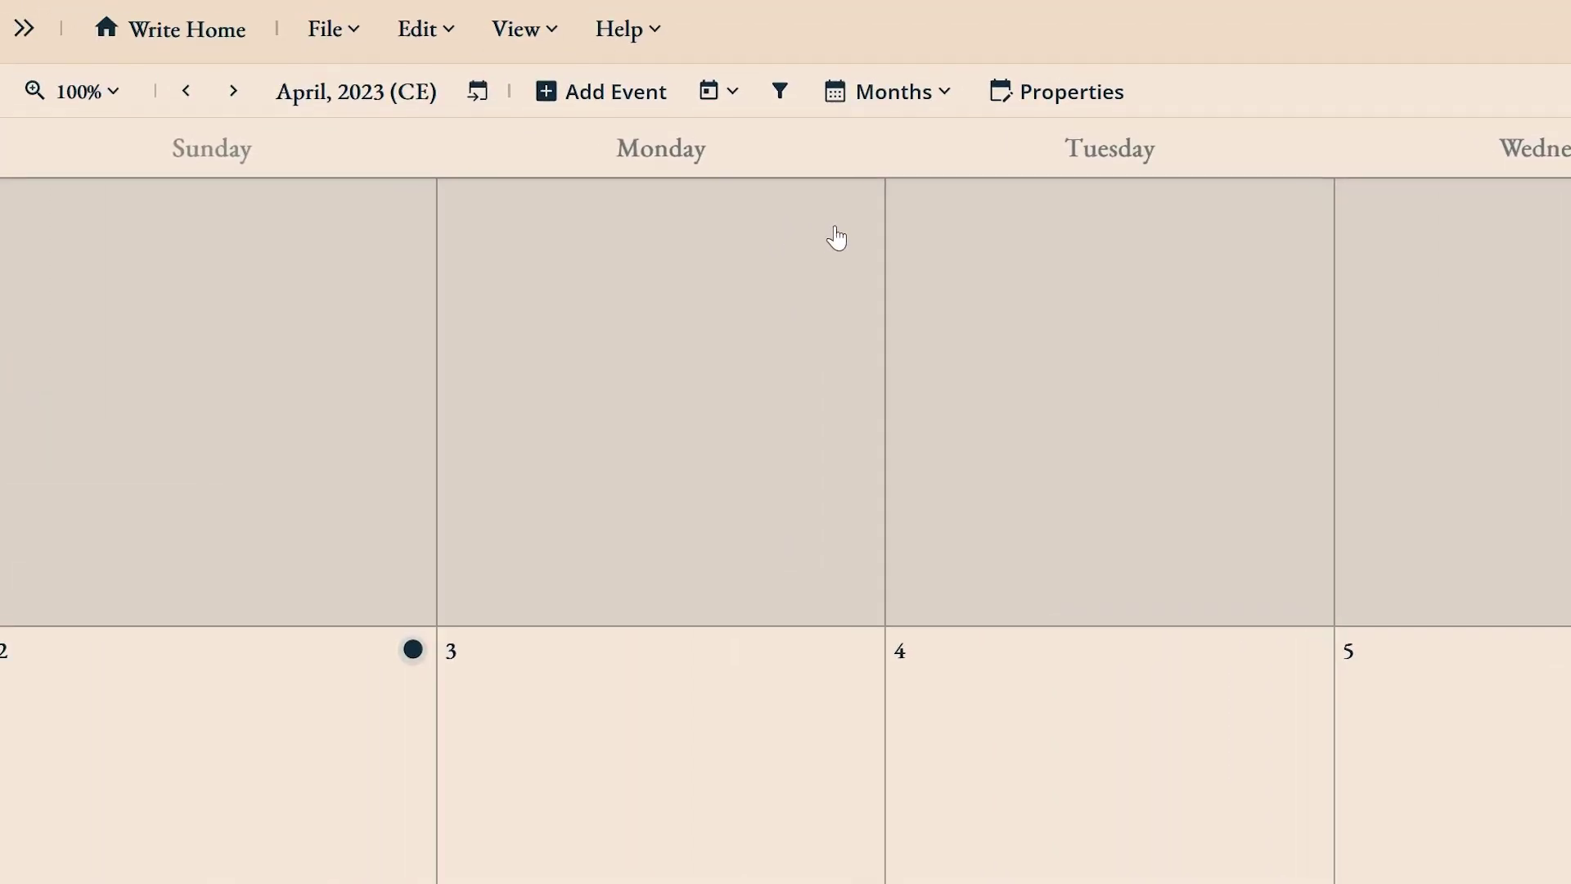
click(890, 100)
click(897, 217)
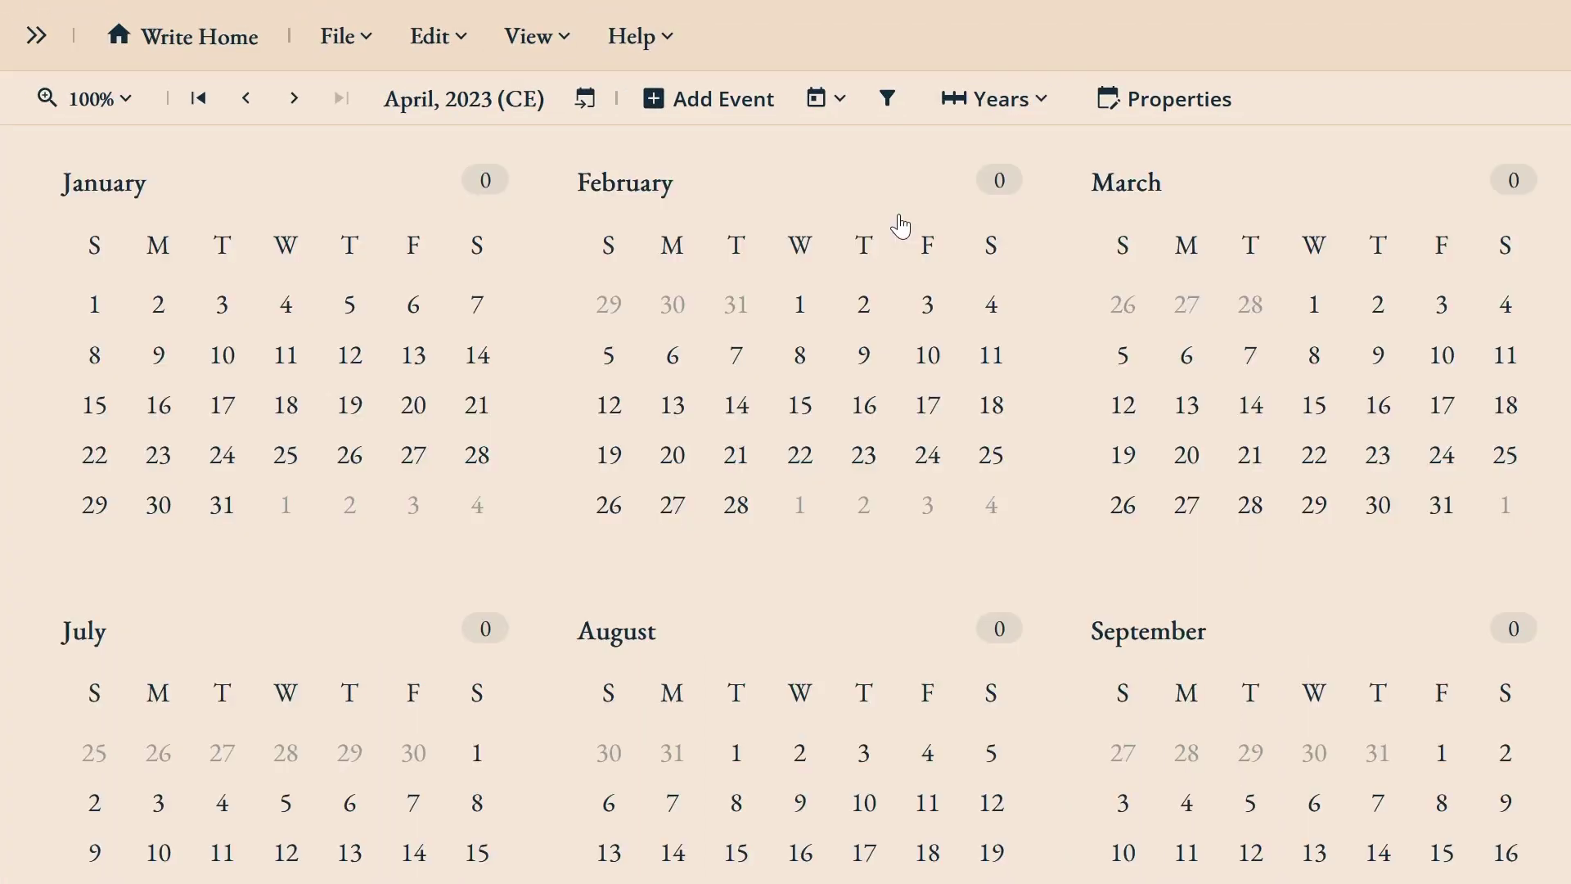
click(992, 99)
click(995, 156)
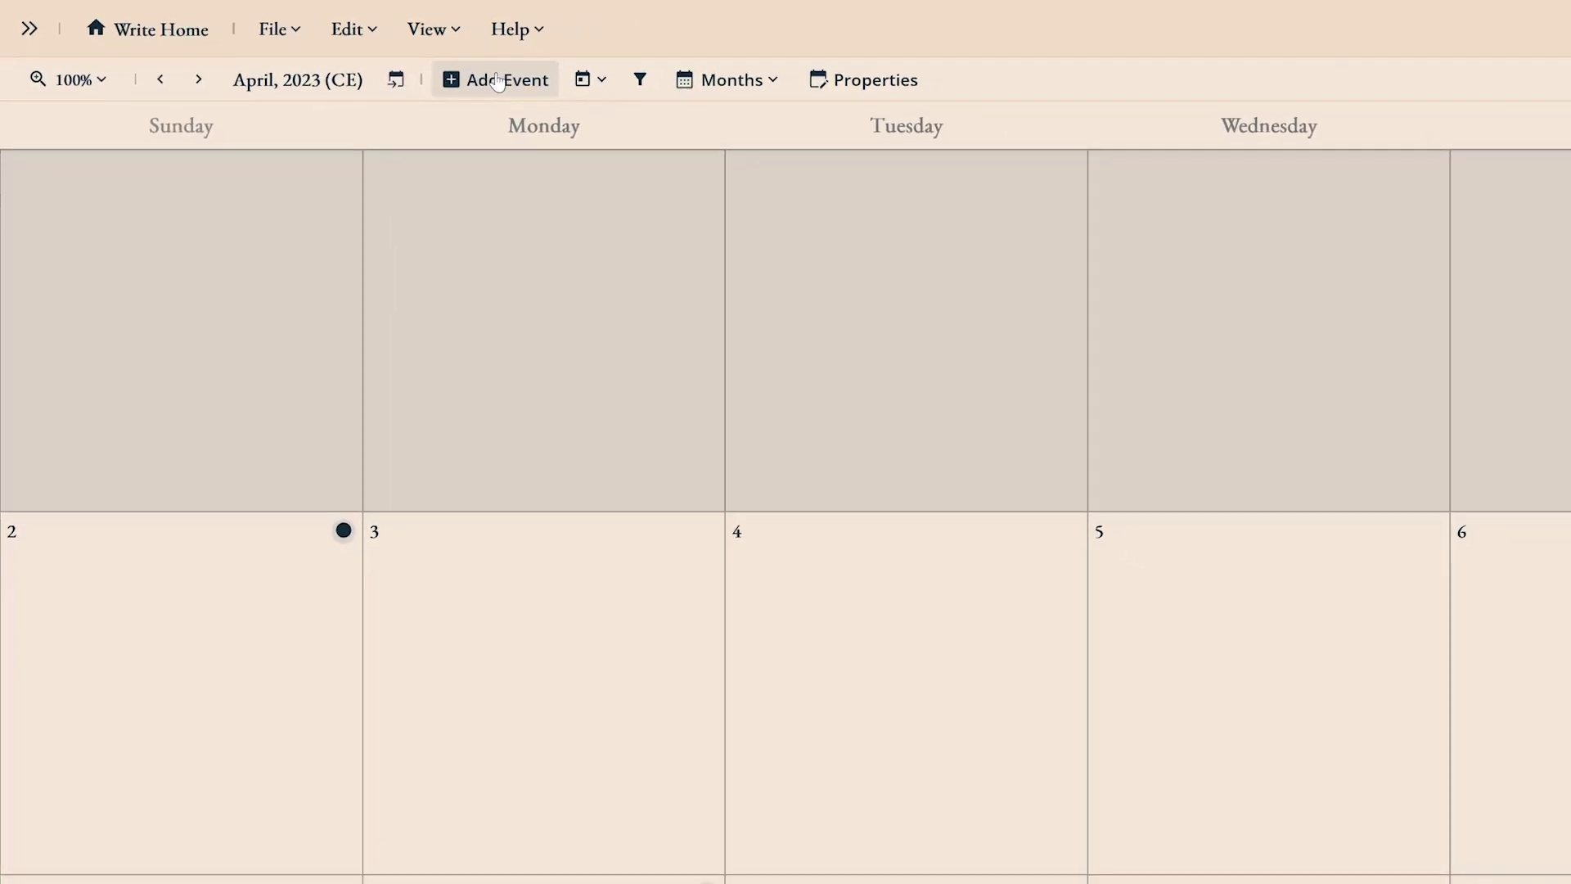
Add a calendar event named May the Fourth and set its observance to 4 May 2023
click(303, 48)
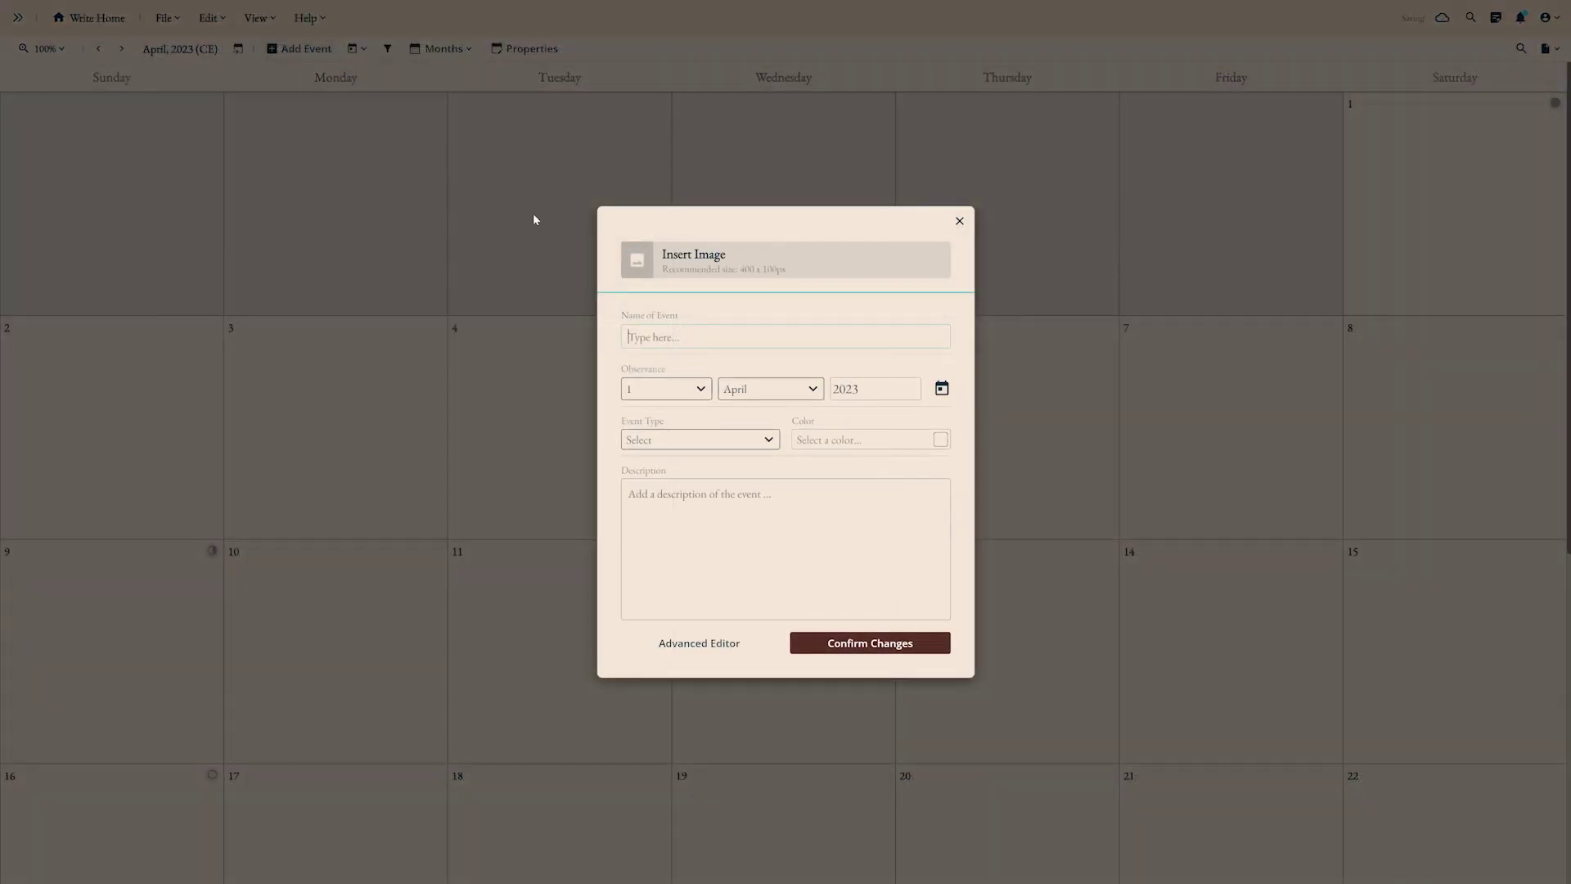
text(May the Fourth)
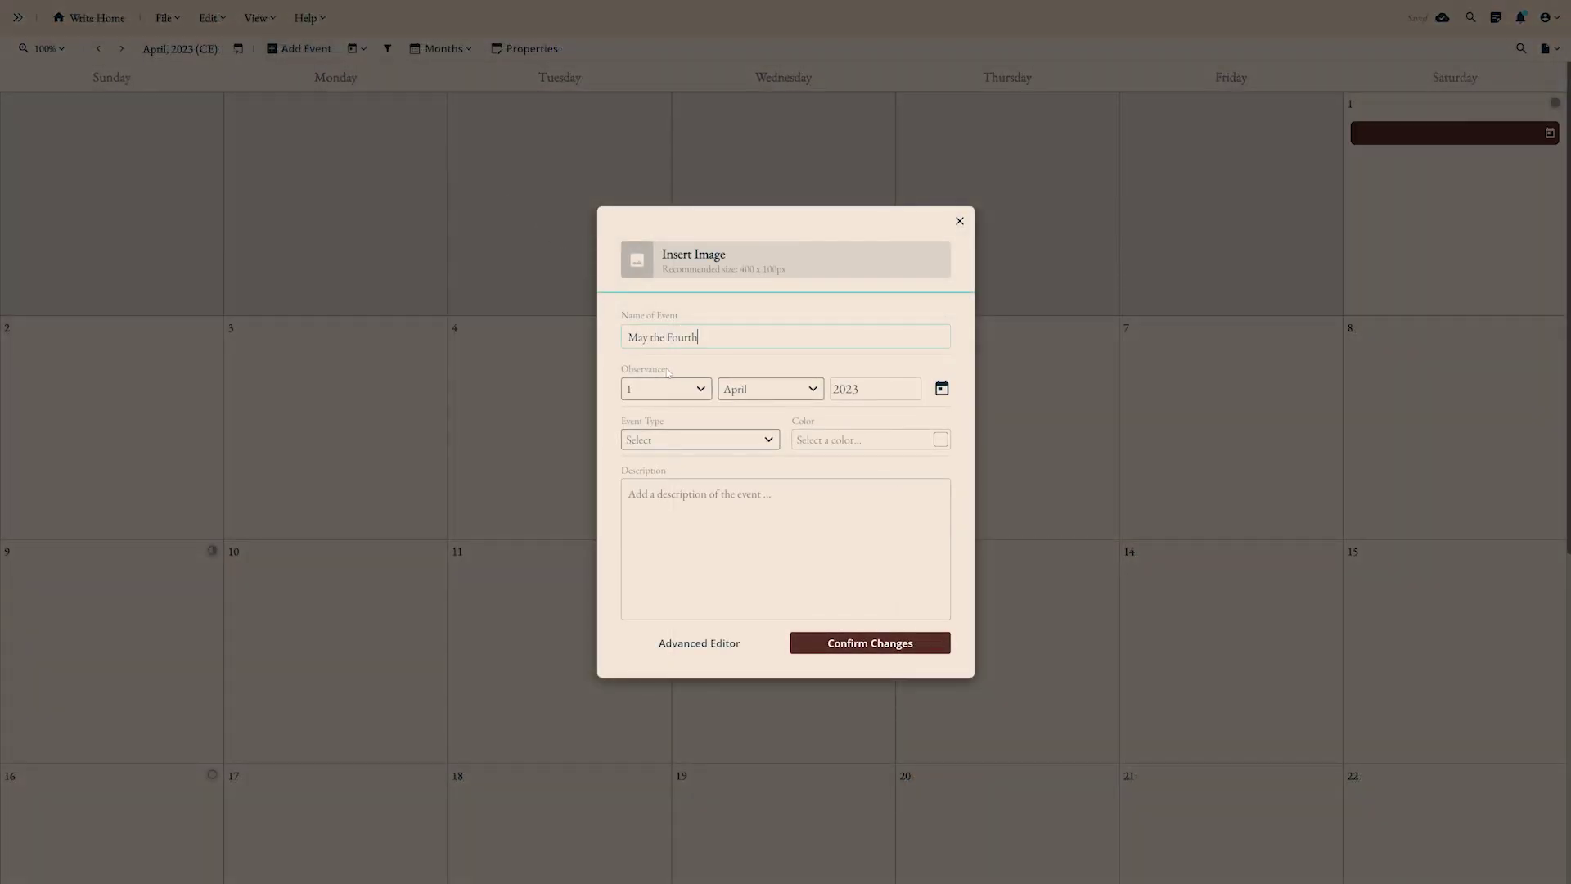
click(653, 392)
click(655, 503)
click(763, 388)
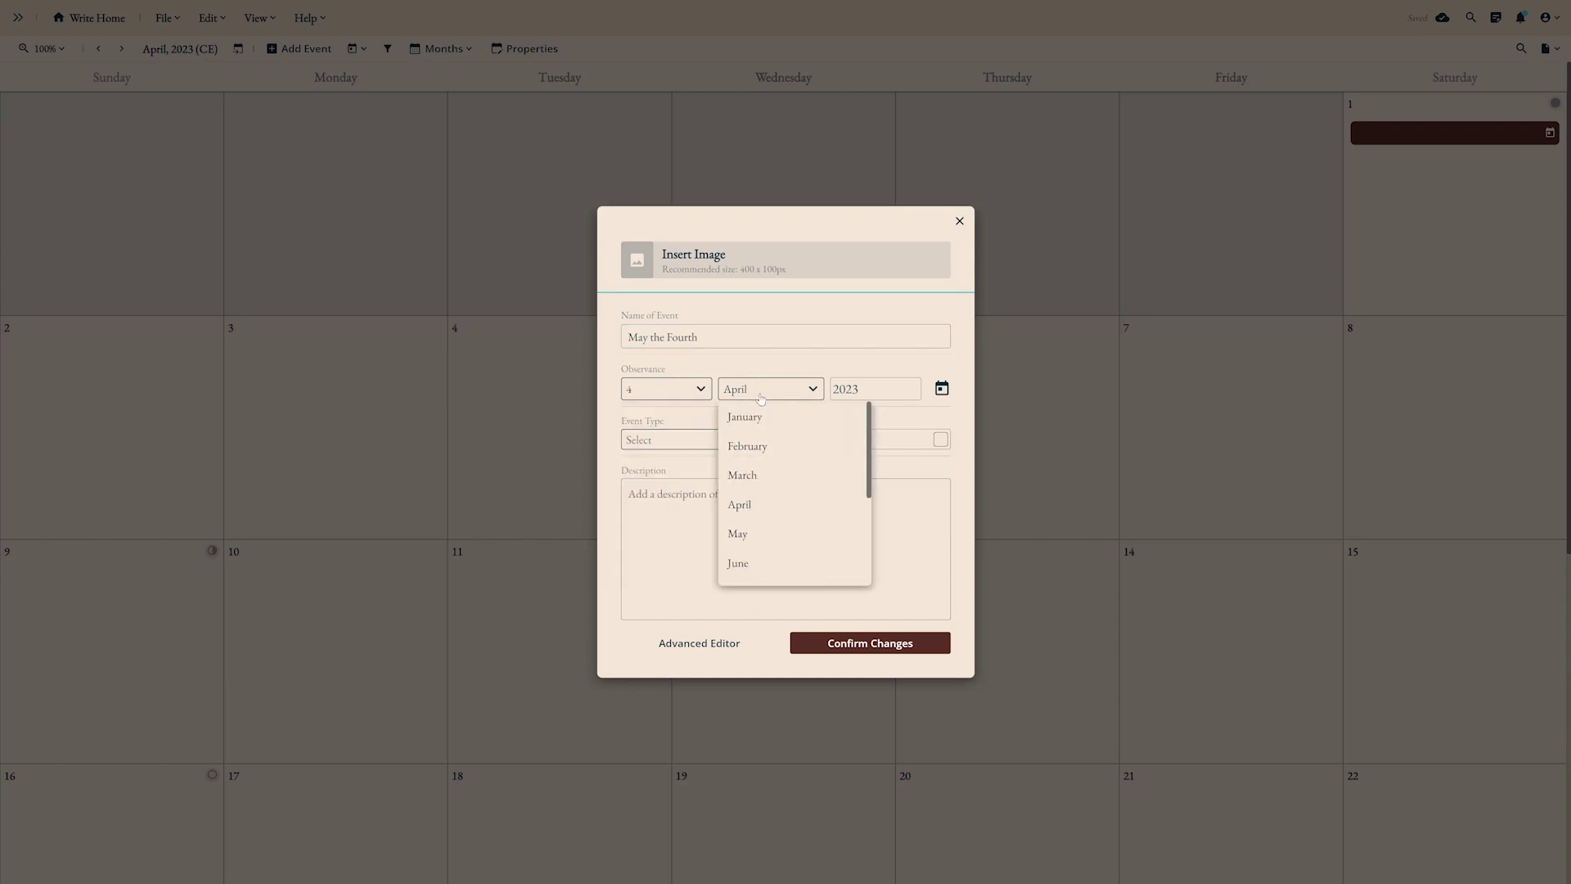
click(765, 548)
Set the event type to Casual, add the description "May the Fourth be with you...", and open the advanced editor
click(717, 443)
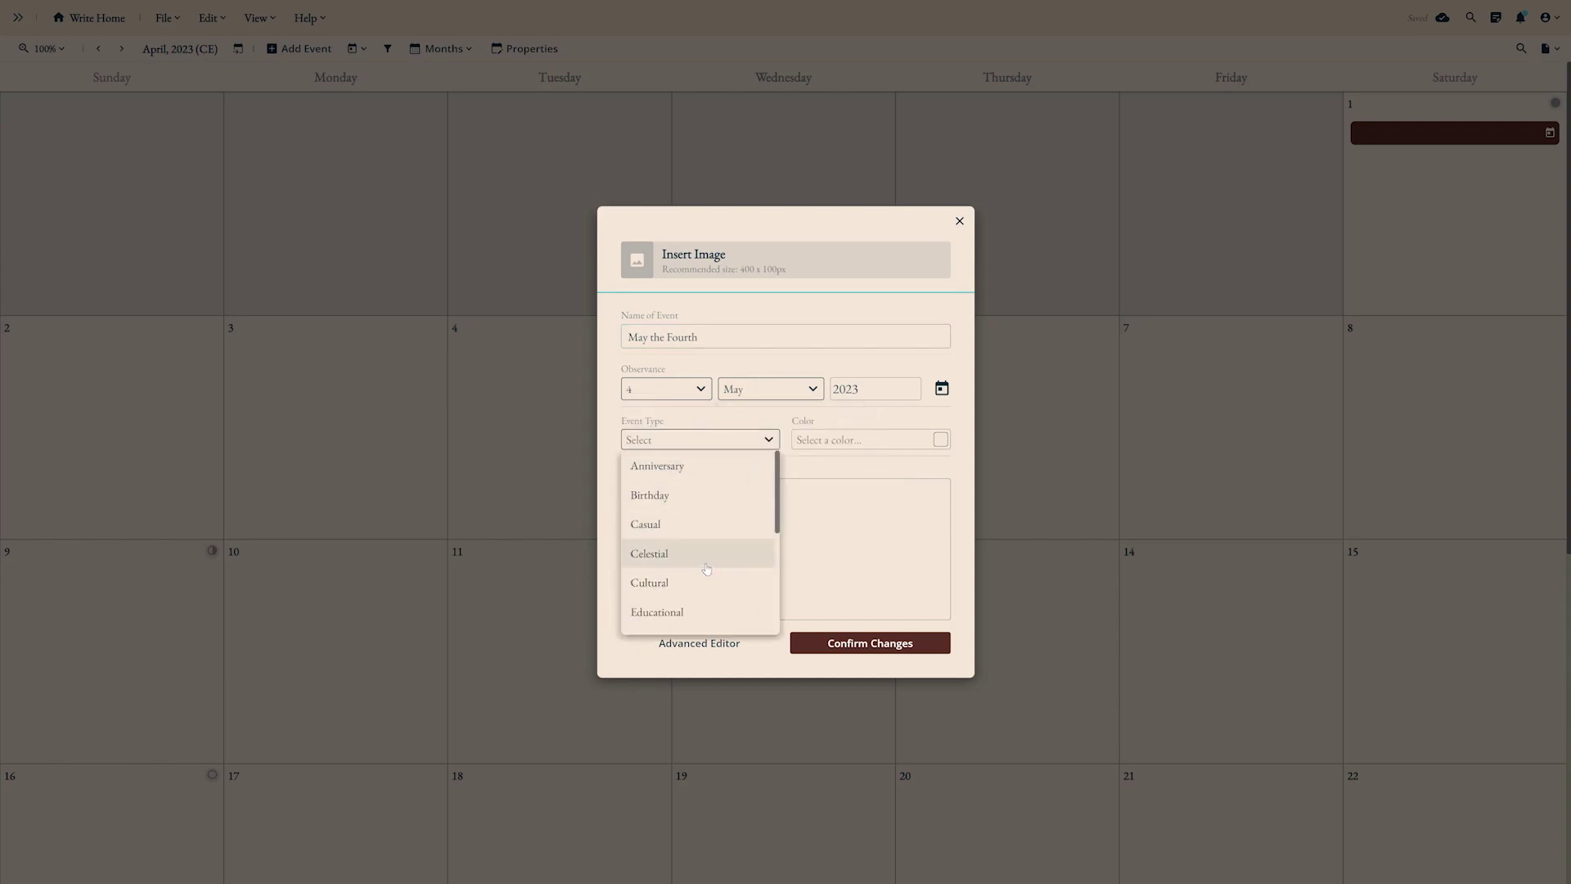
click(697, 522)
click(696, 522)
text(May the Fourth be with you...)
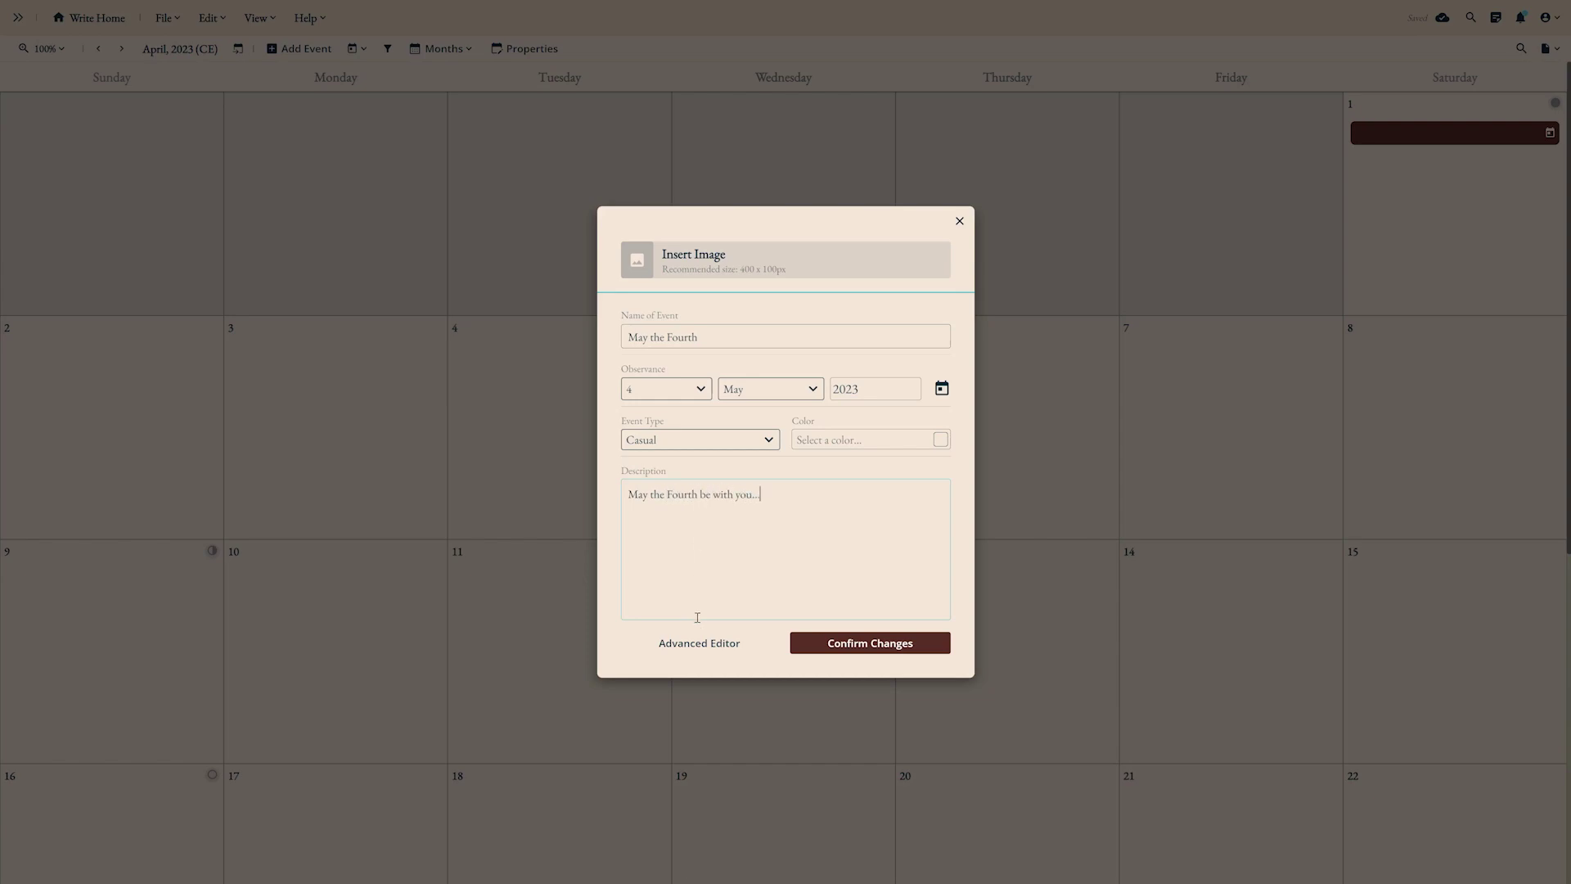
click(699, 643)
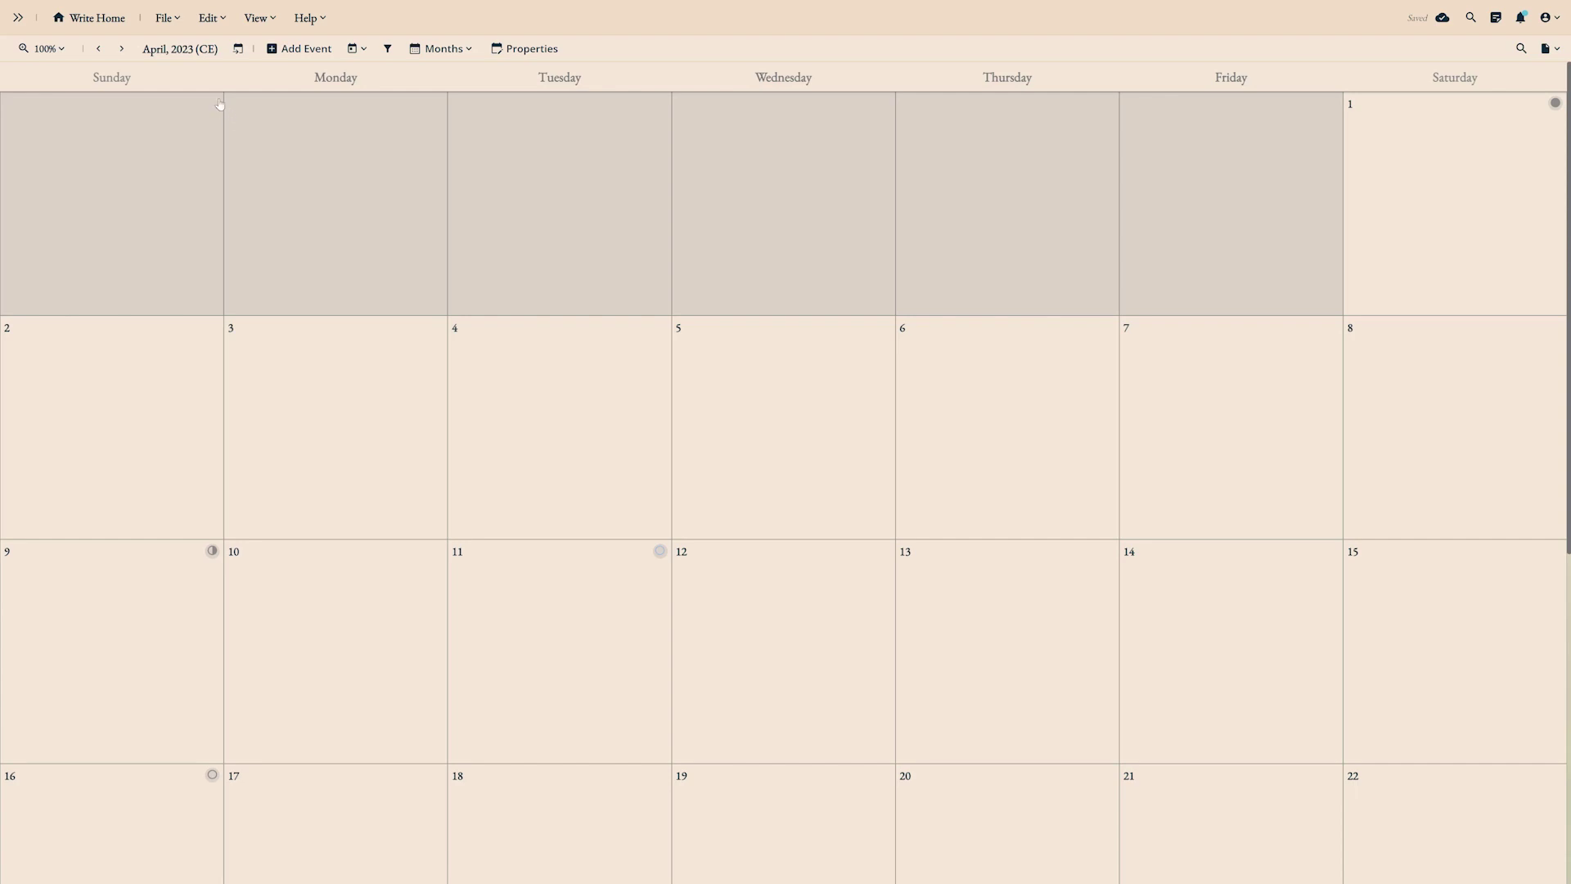
Add an event on 20 June 2023 named Summer Solstice with the event type Weather
click(121, 49)
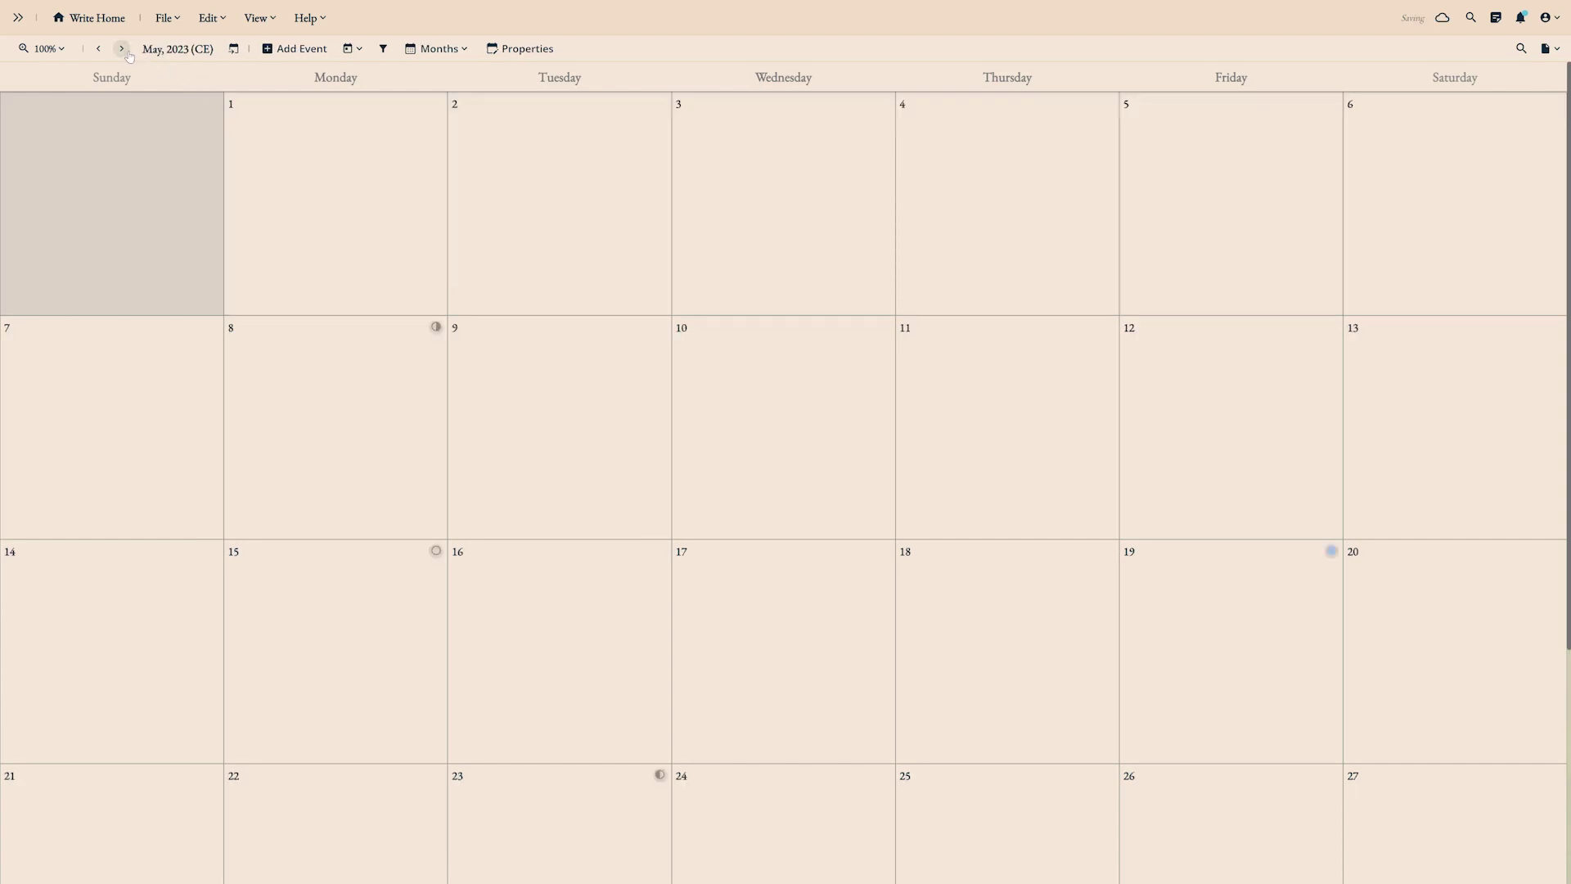
click(122, 49)
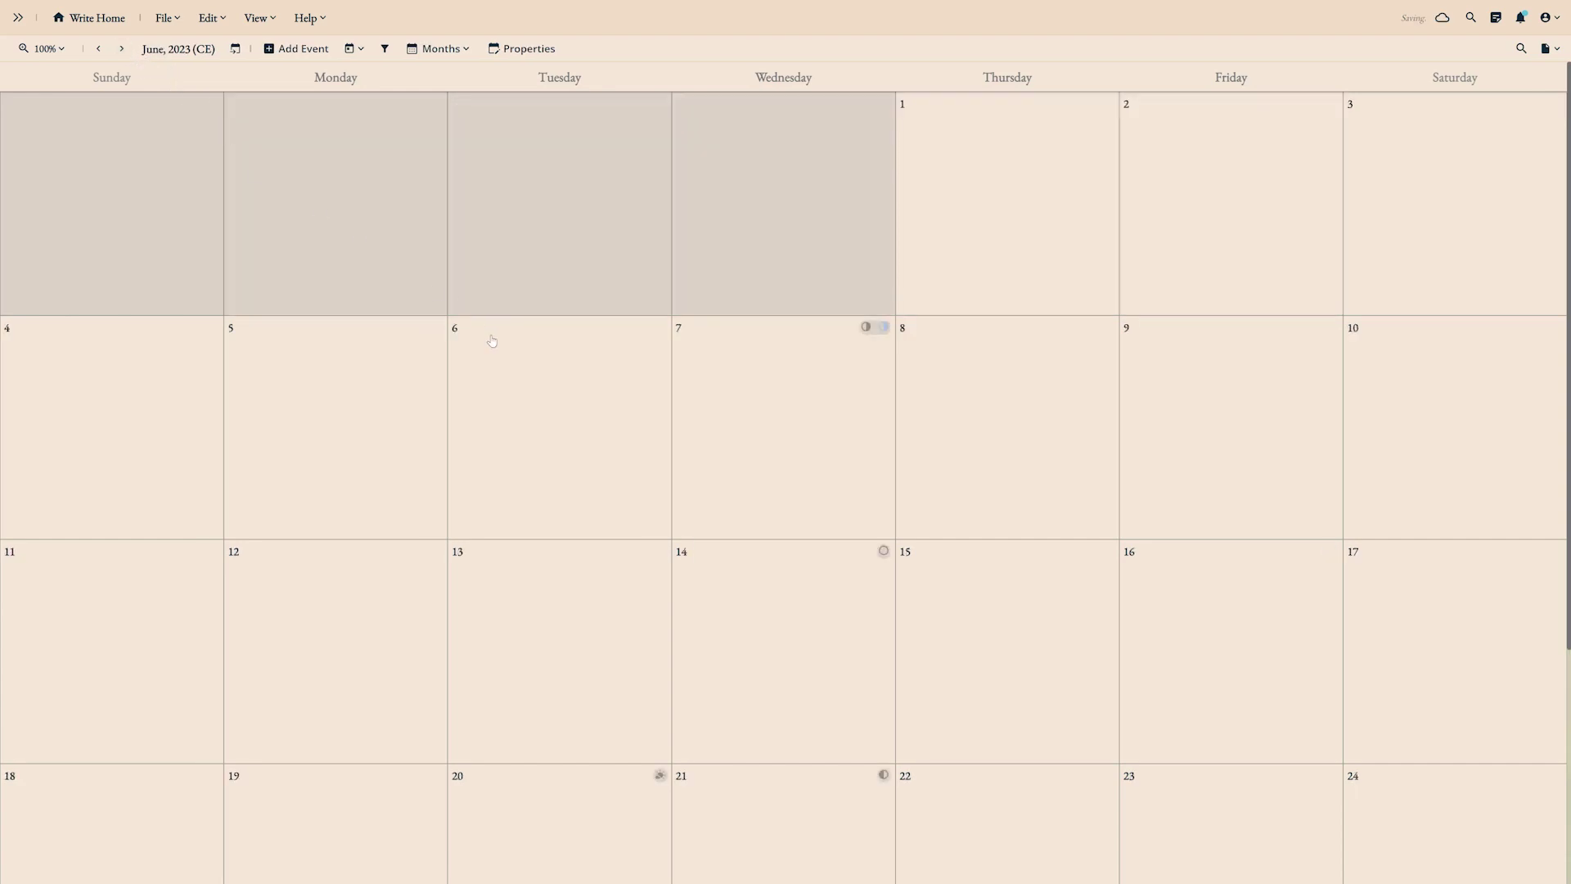
scroll(491, 341, down, 3)
click(558, 519)
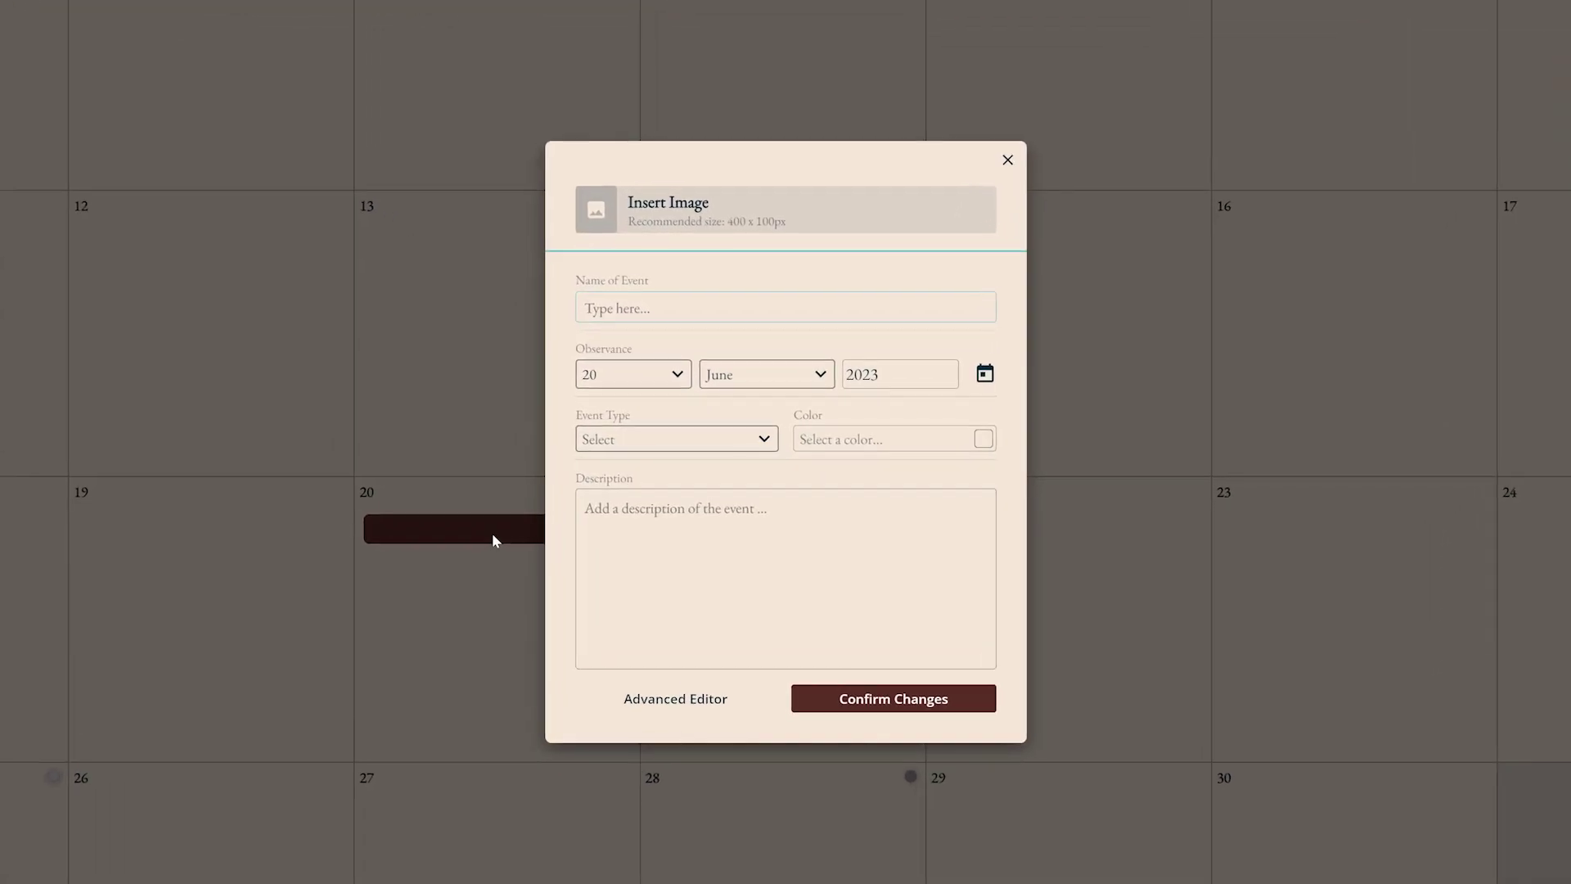
text(Summer Solstice)
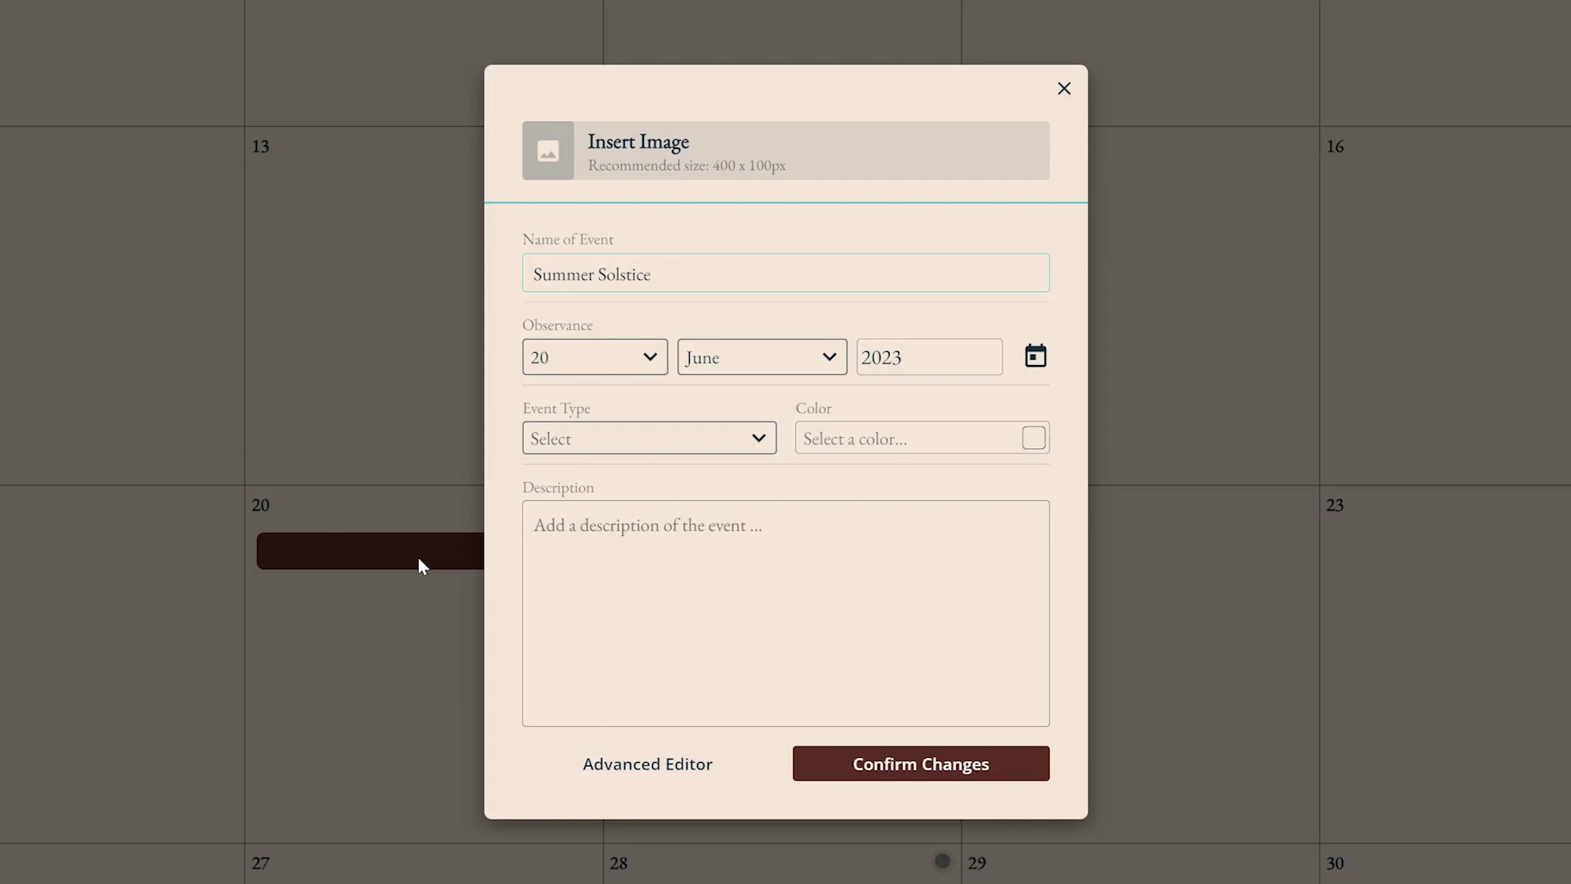
click(592, 446)
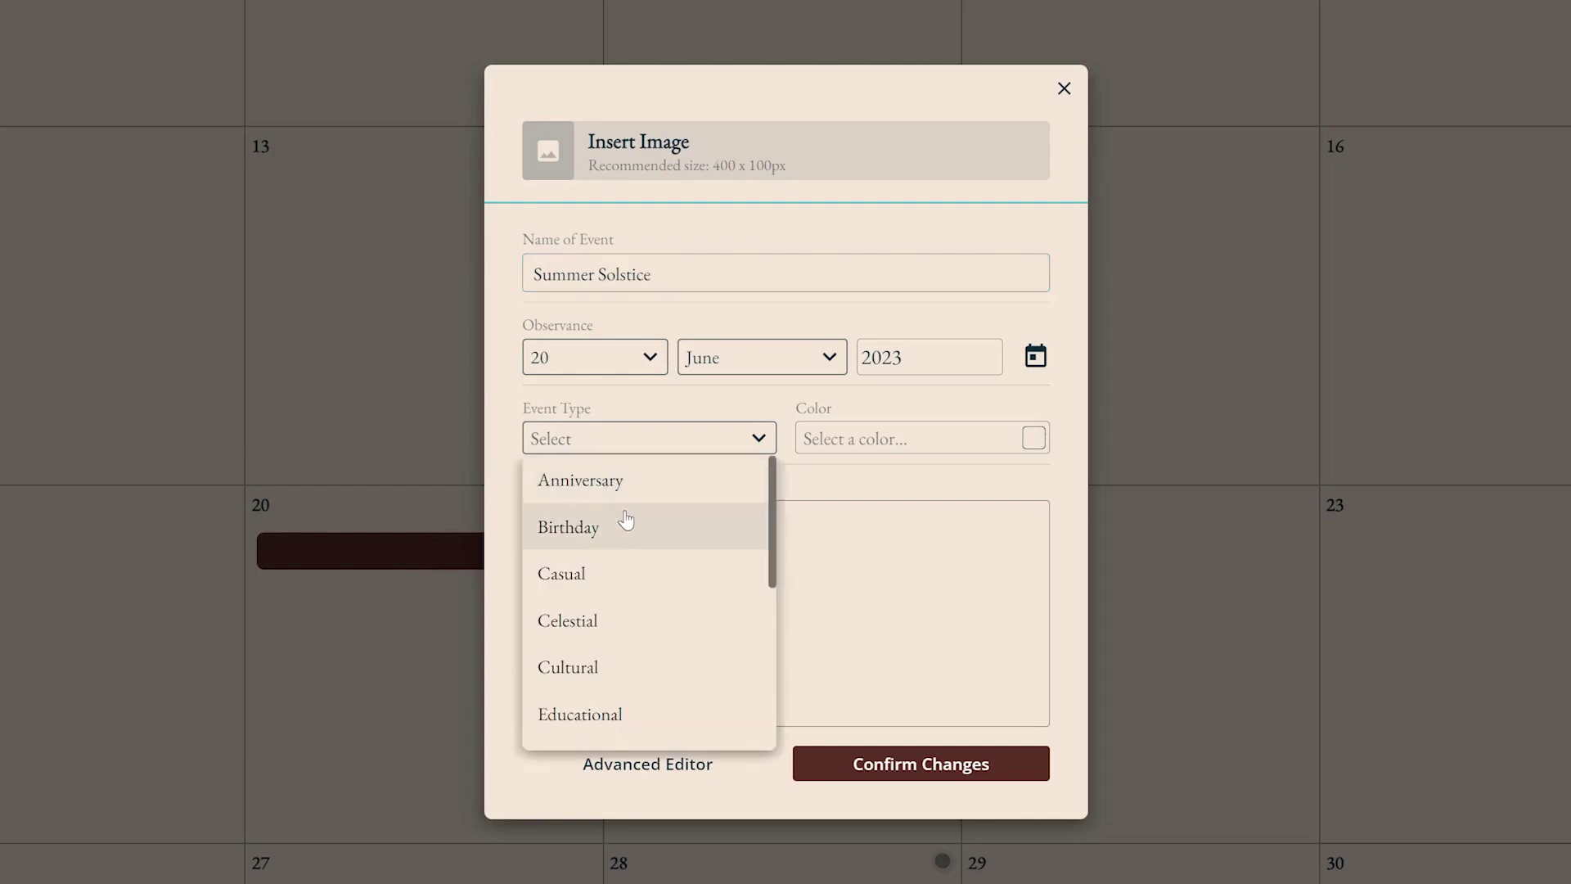
scroll(624, 520, down, 5)
click(656, 630)
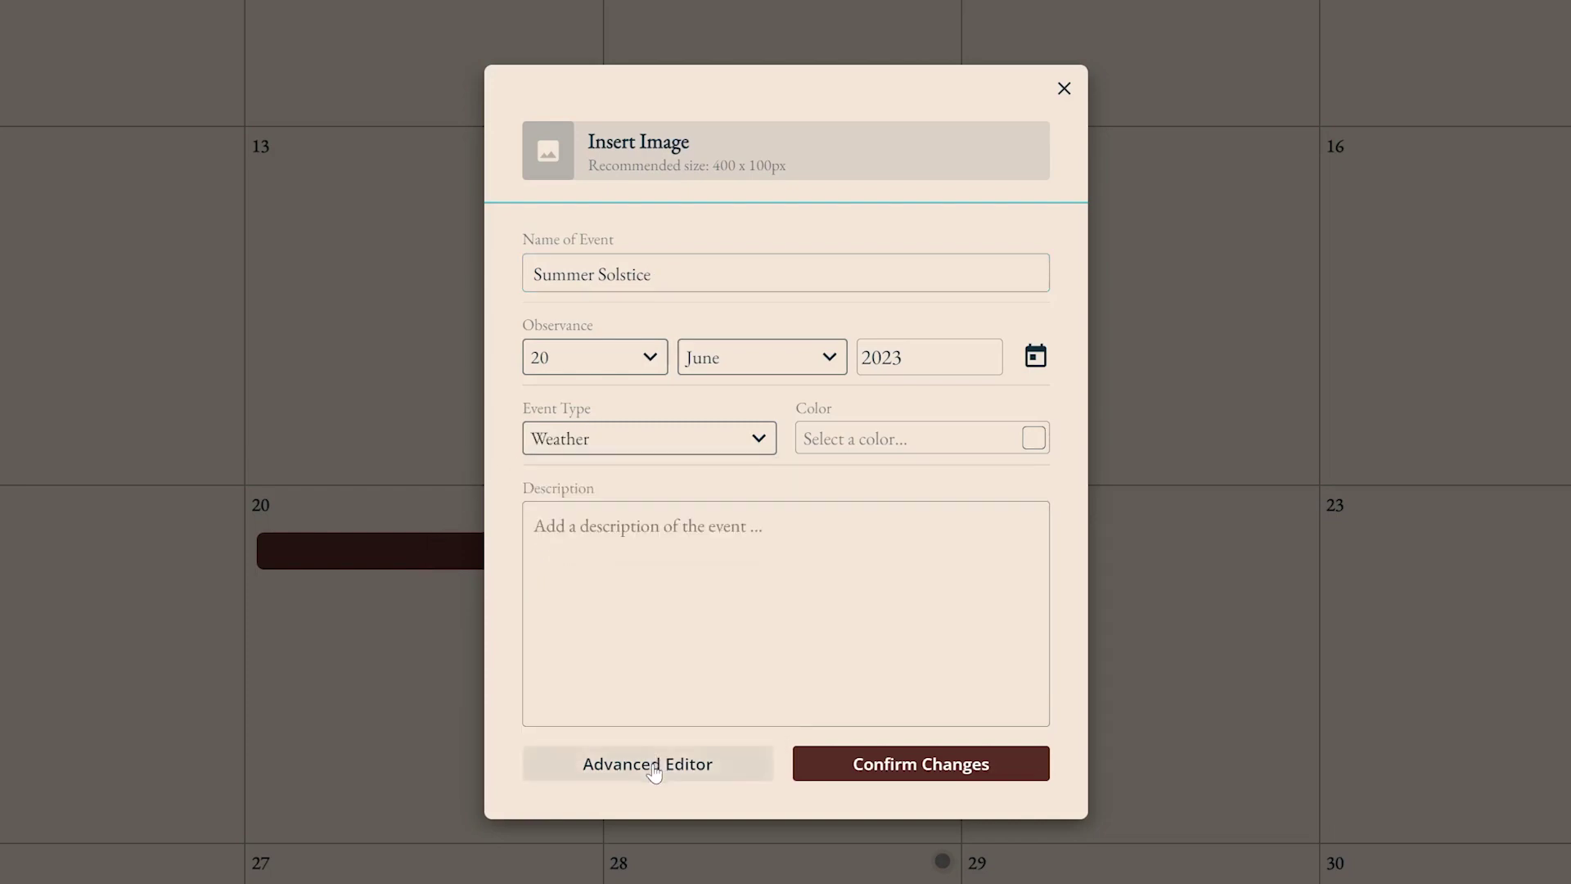
In the advanced editor, make the Summer Solstice event repeat daily and allow observance filters
click(655, 766)
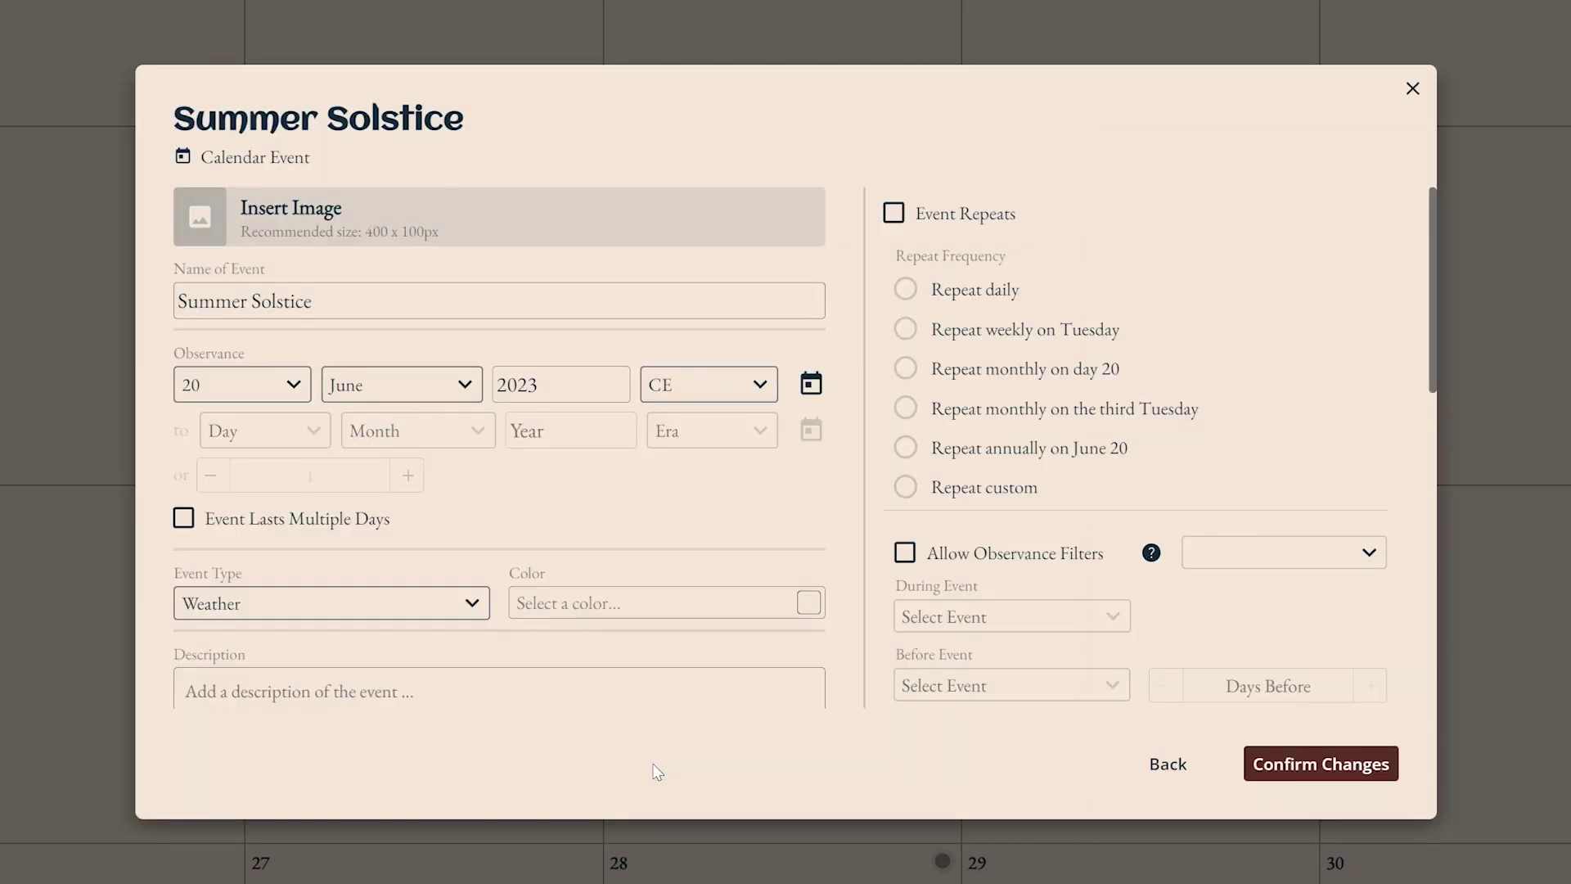
click(895, 217)
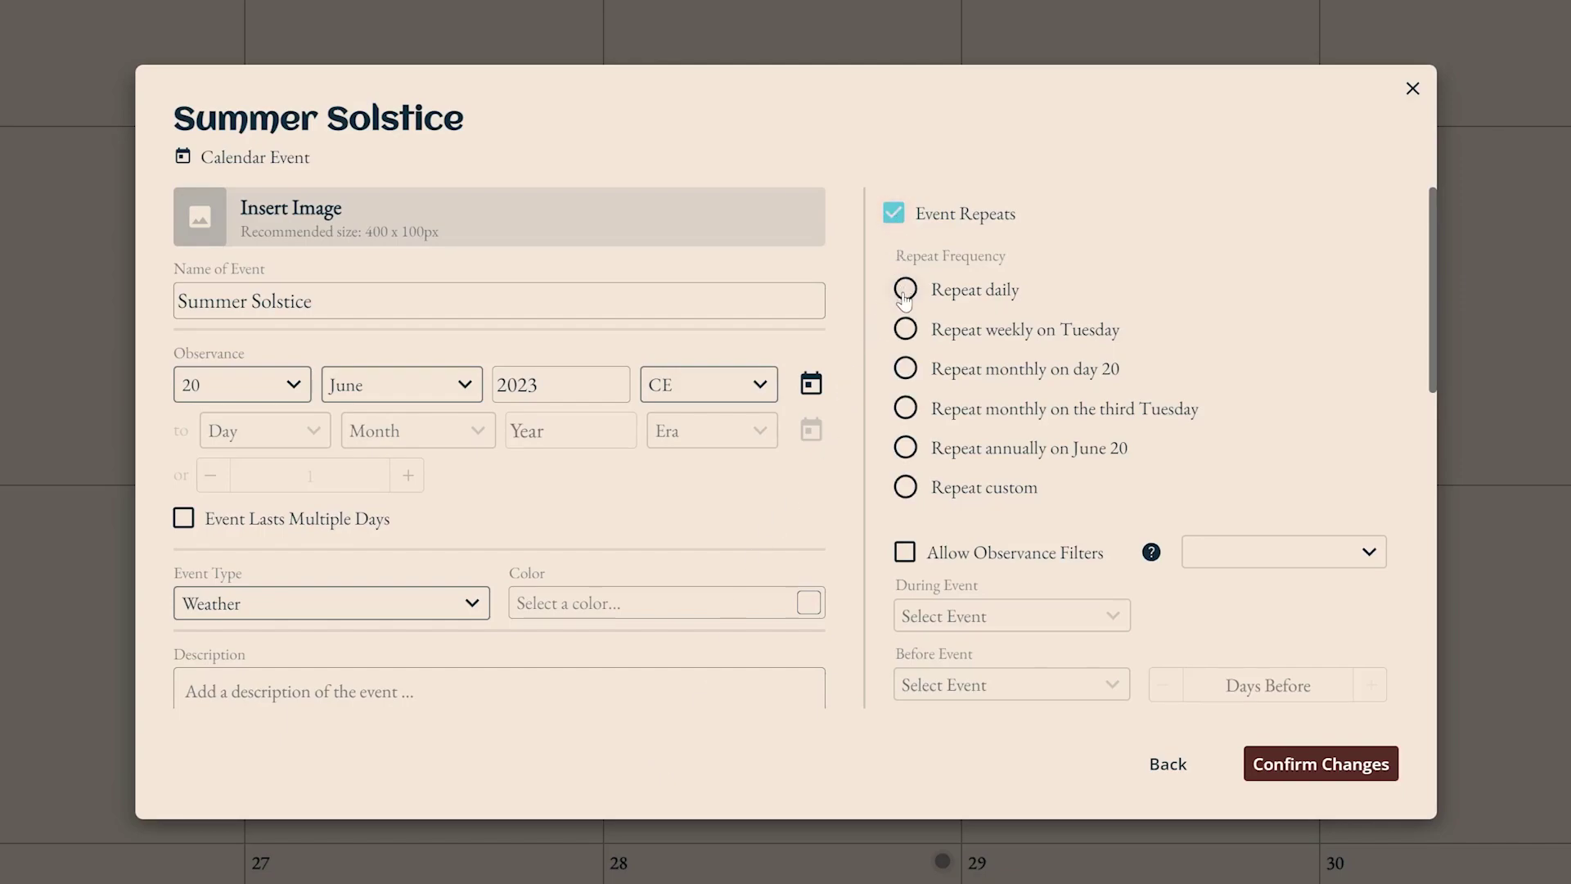
click(904, 293)
click(905, 554)
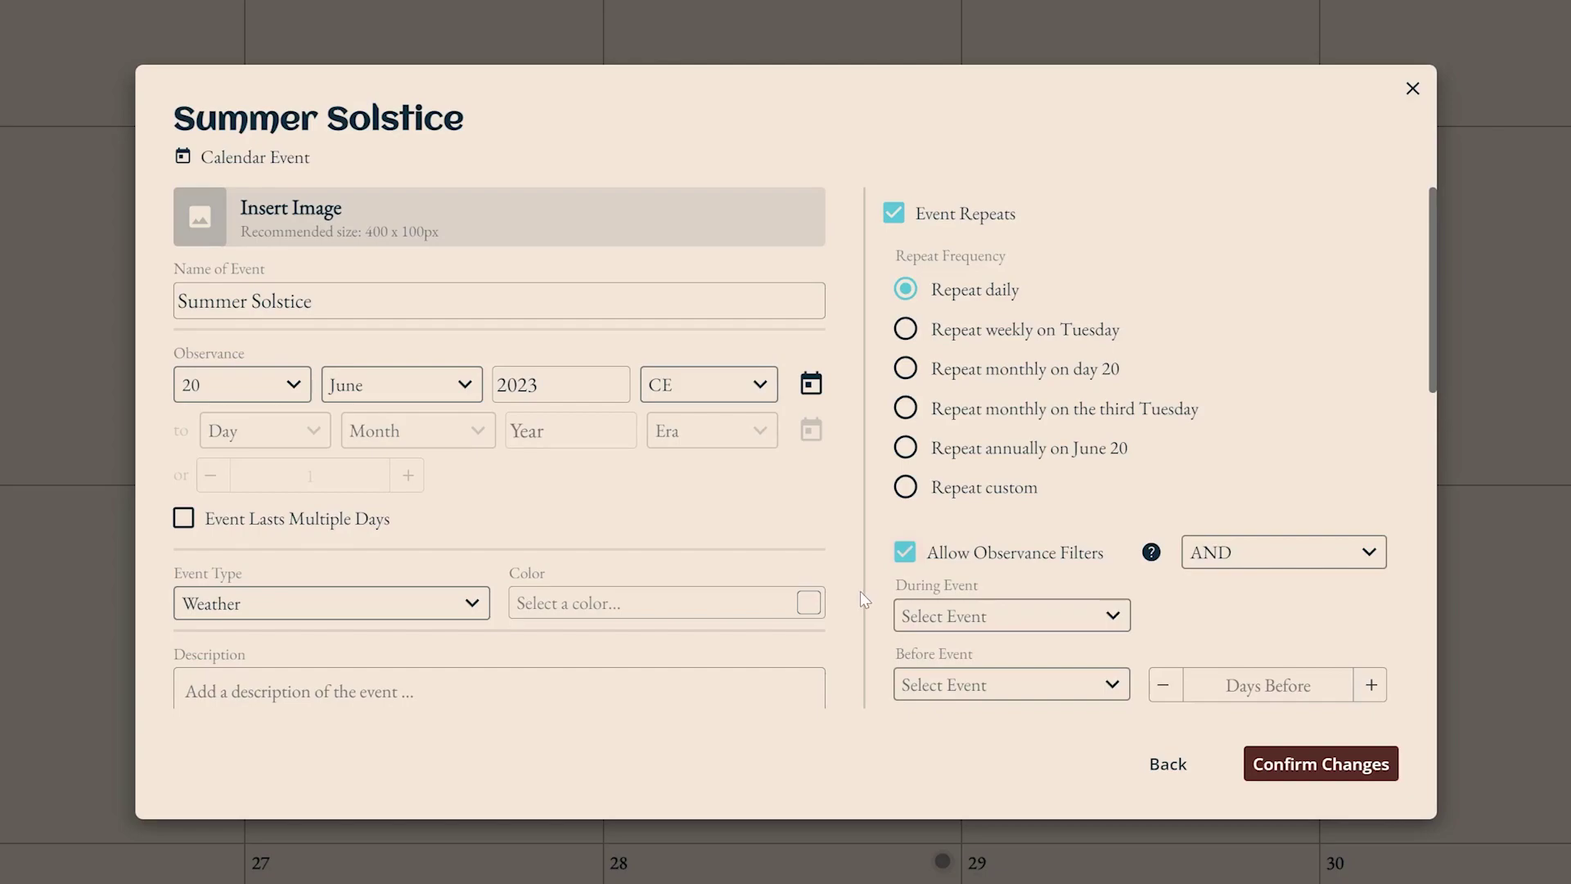
Limit the Summer Solstice event to day 1 of the Summer season with an observance filter and confirm the changes
scroll(861, 591, down, 10)
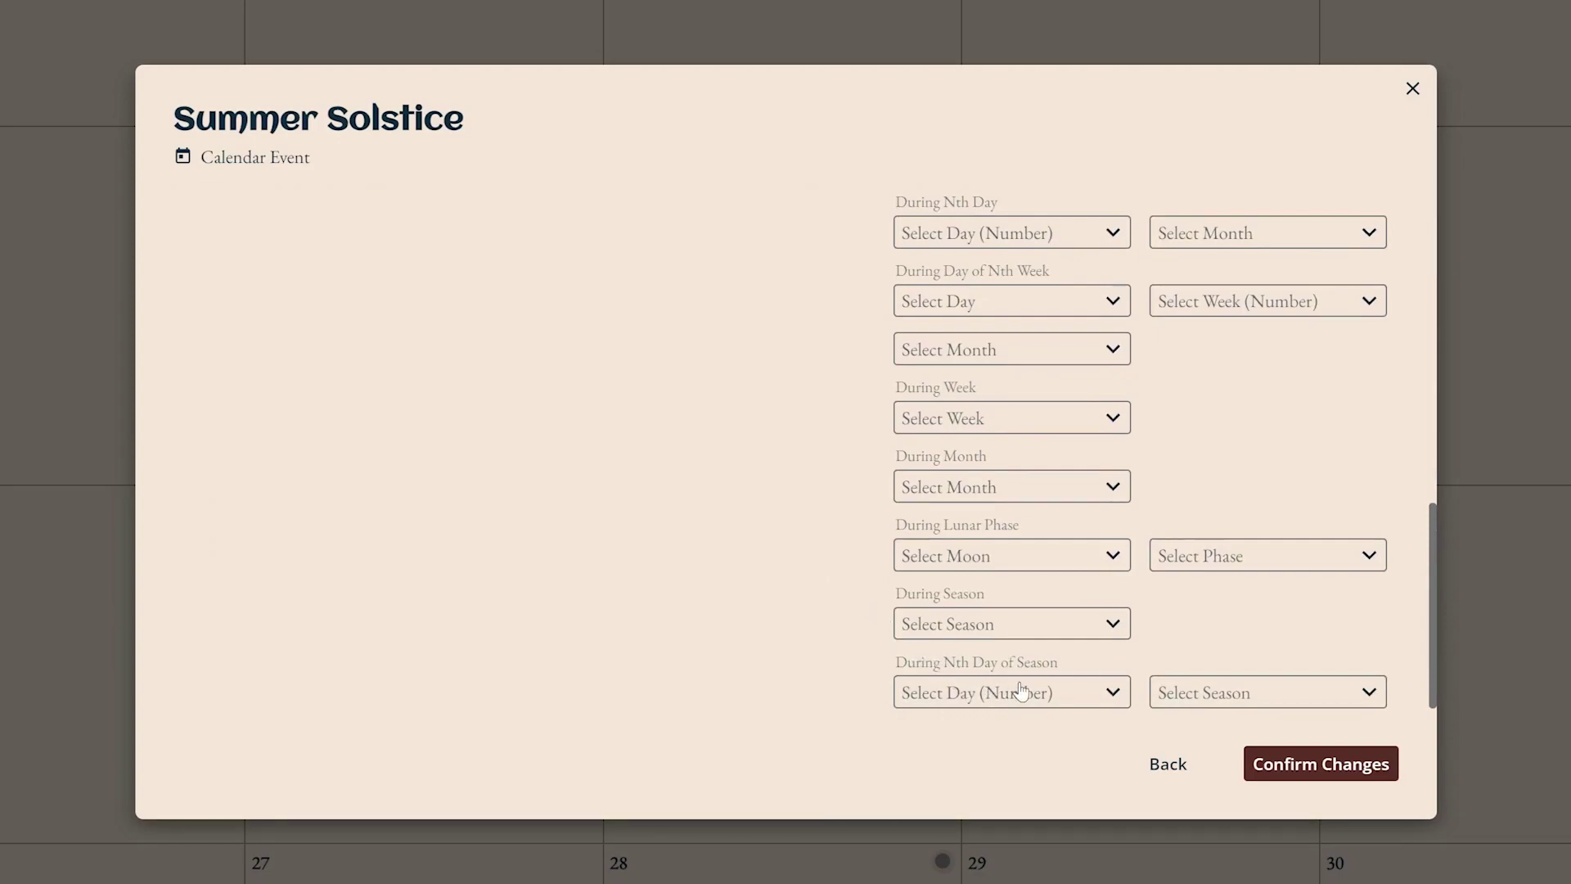
click(1079, 696)
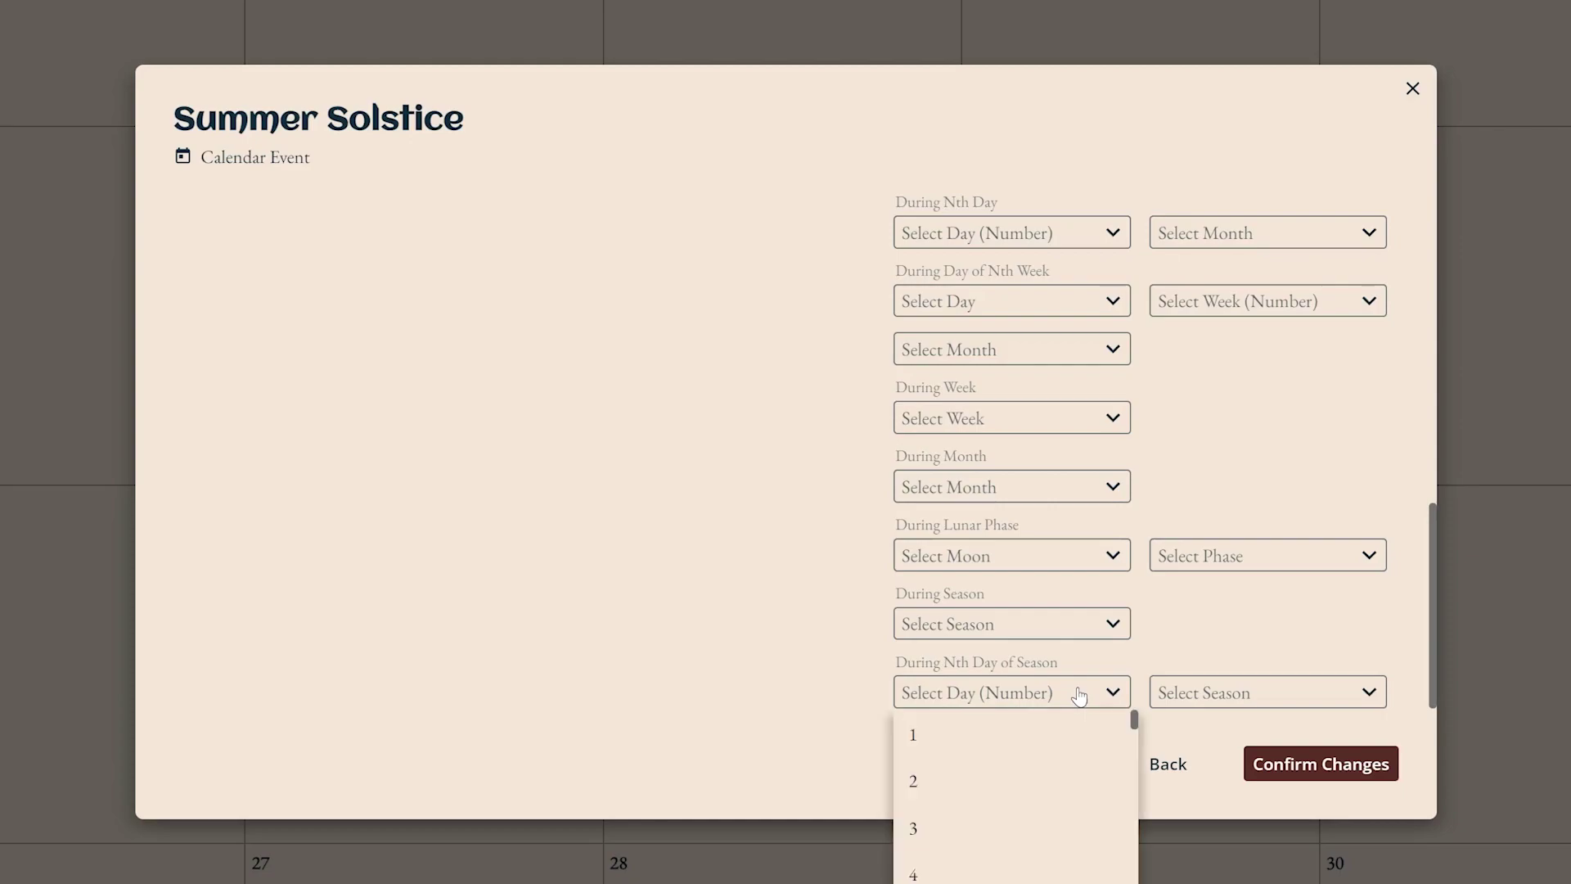
click(1077, 744)
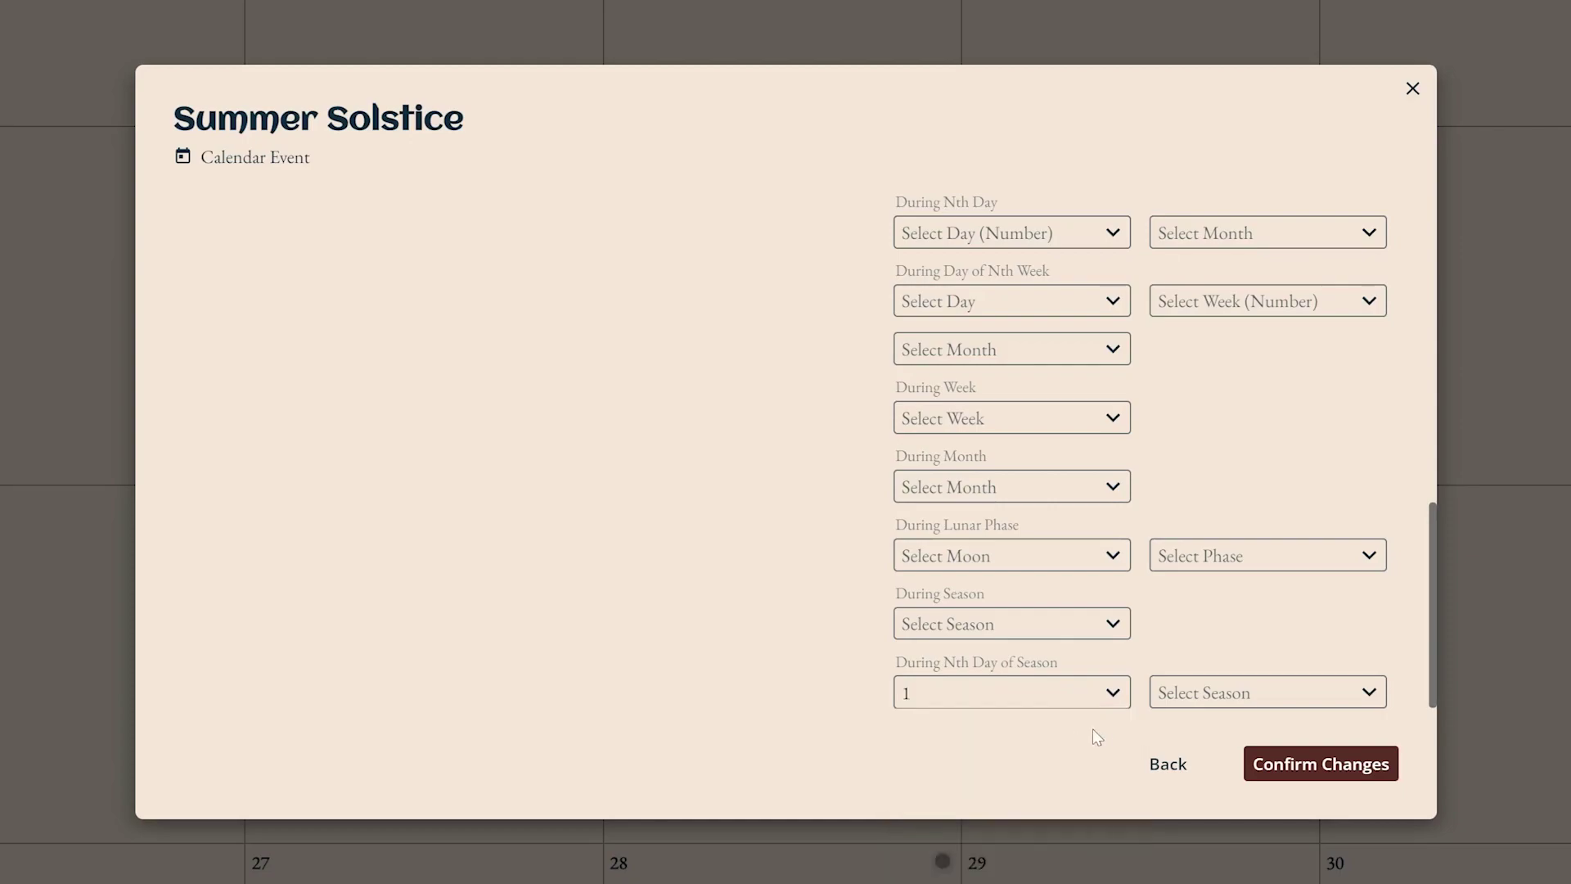
click(1186, 695)
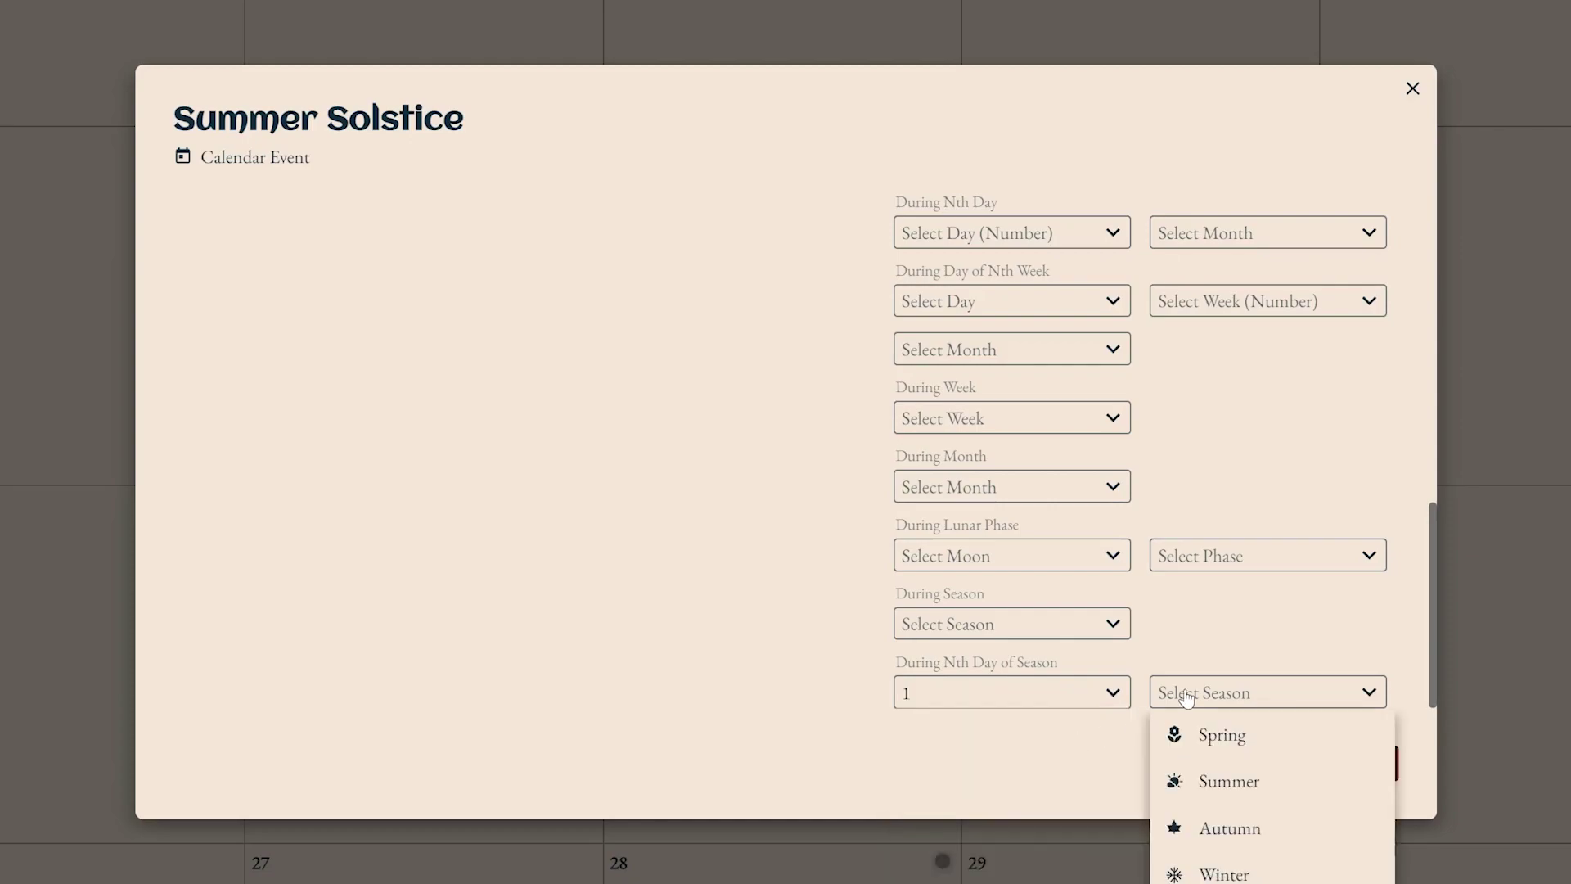
click(1201, 800)
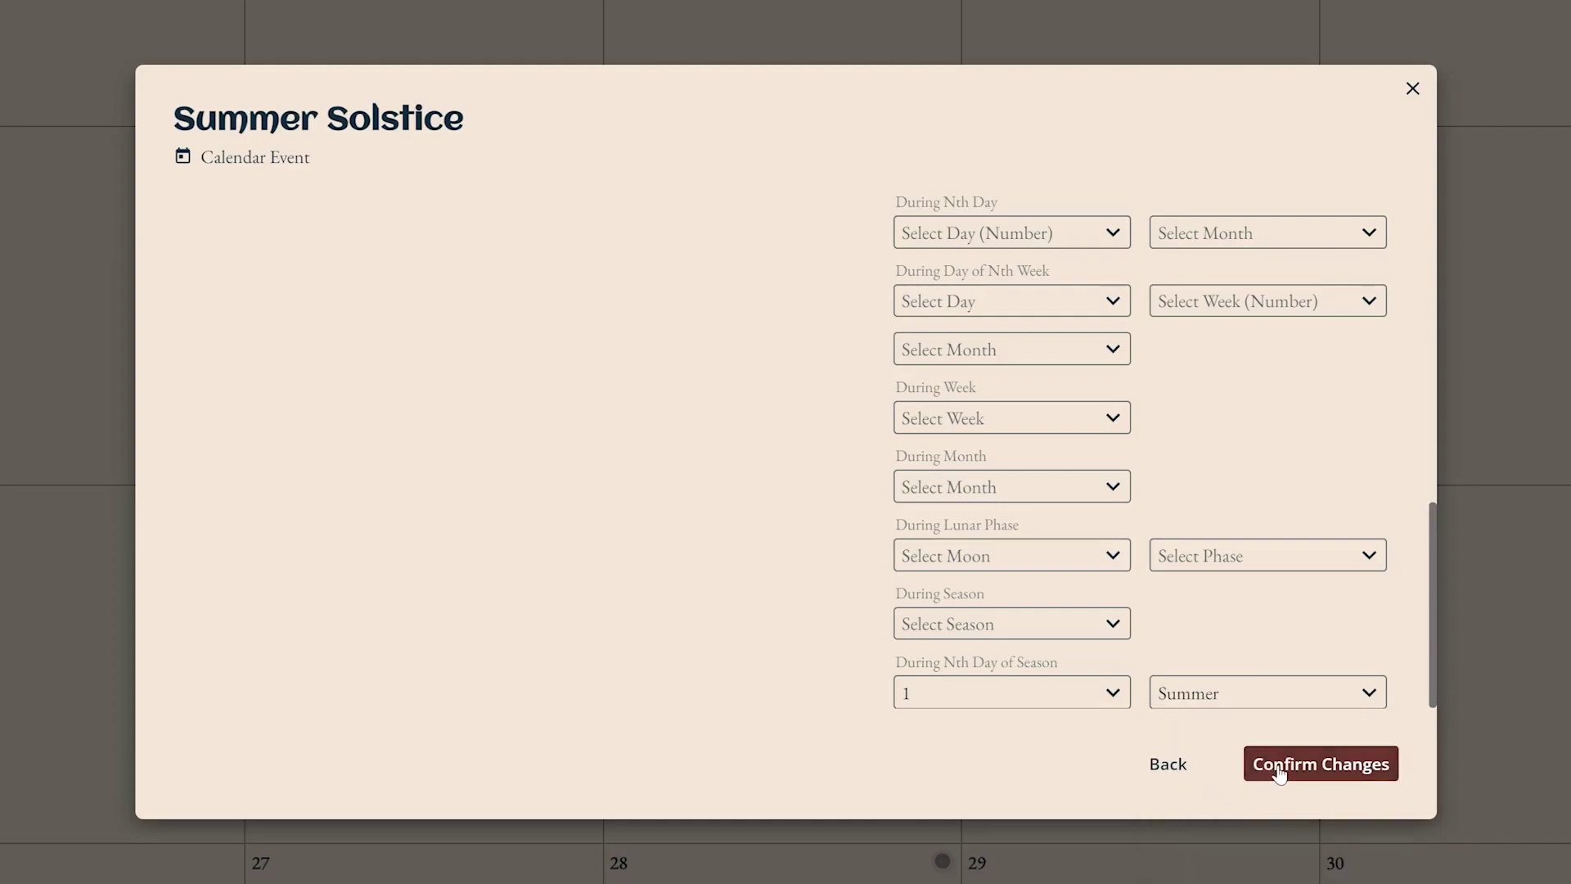
scroll(1291, 698, up, 10)
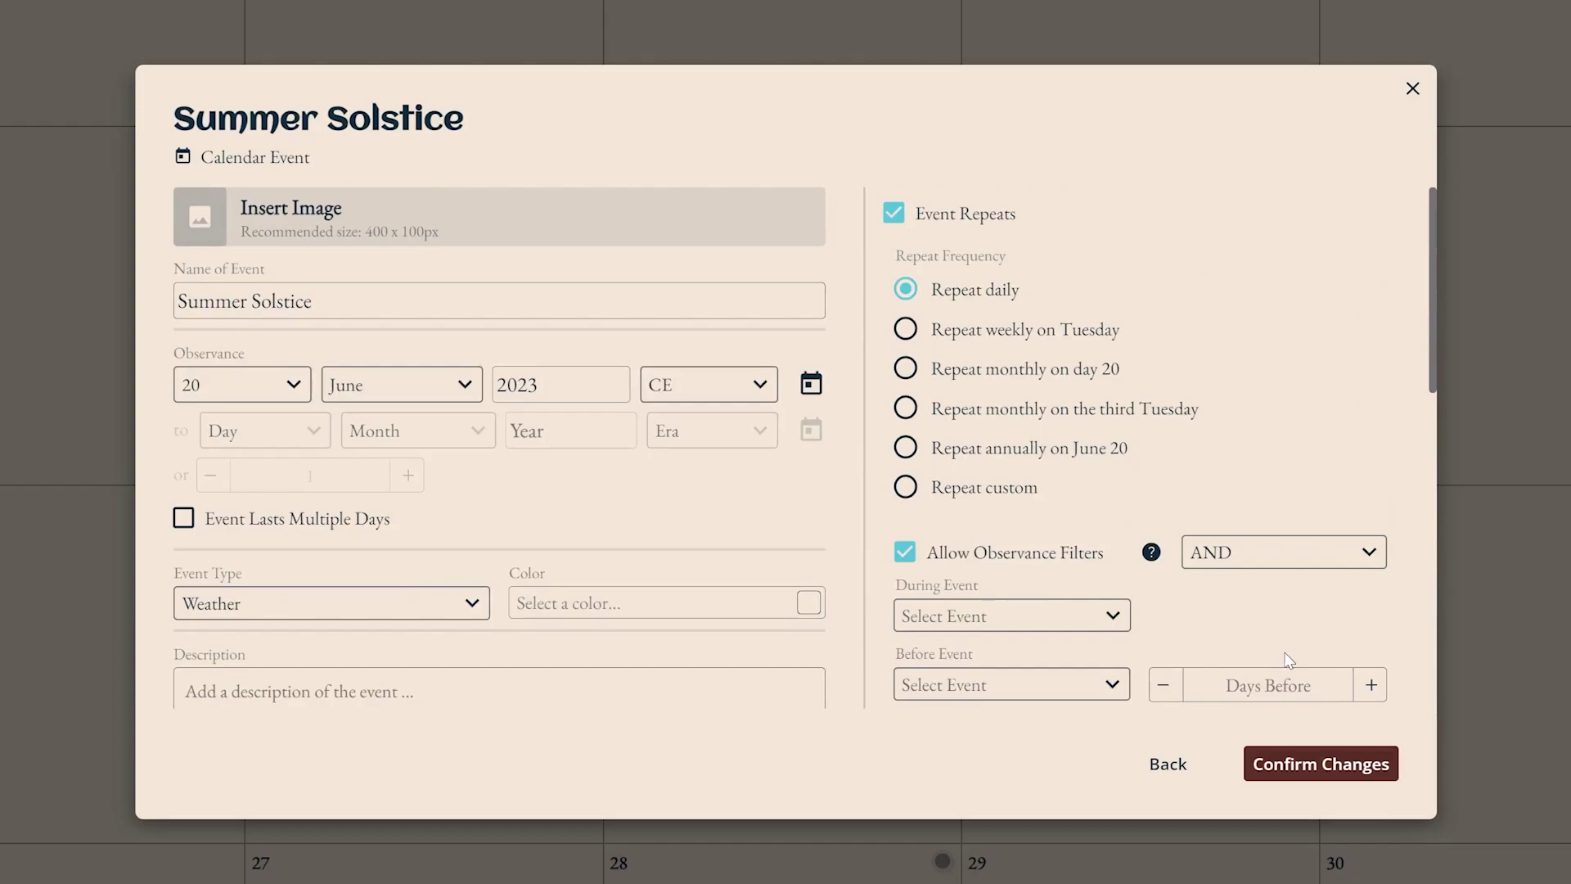
click(1328, 774)
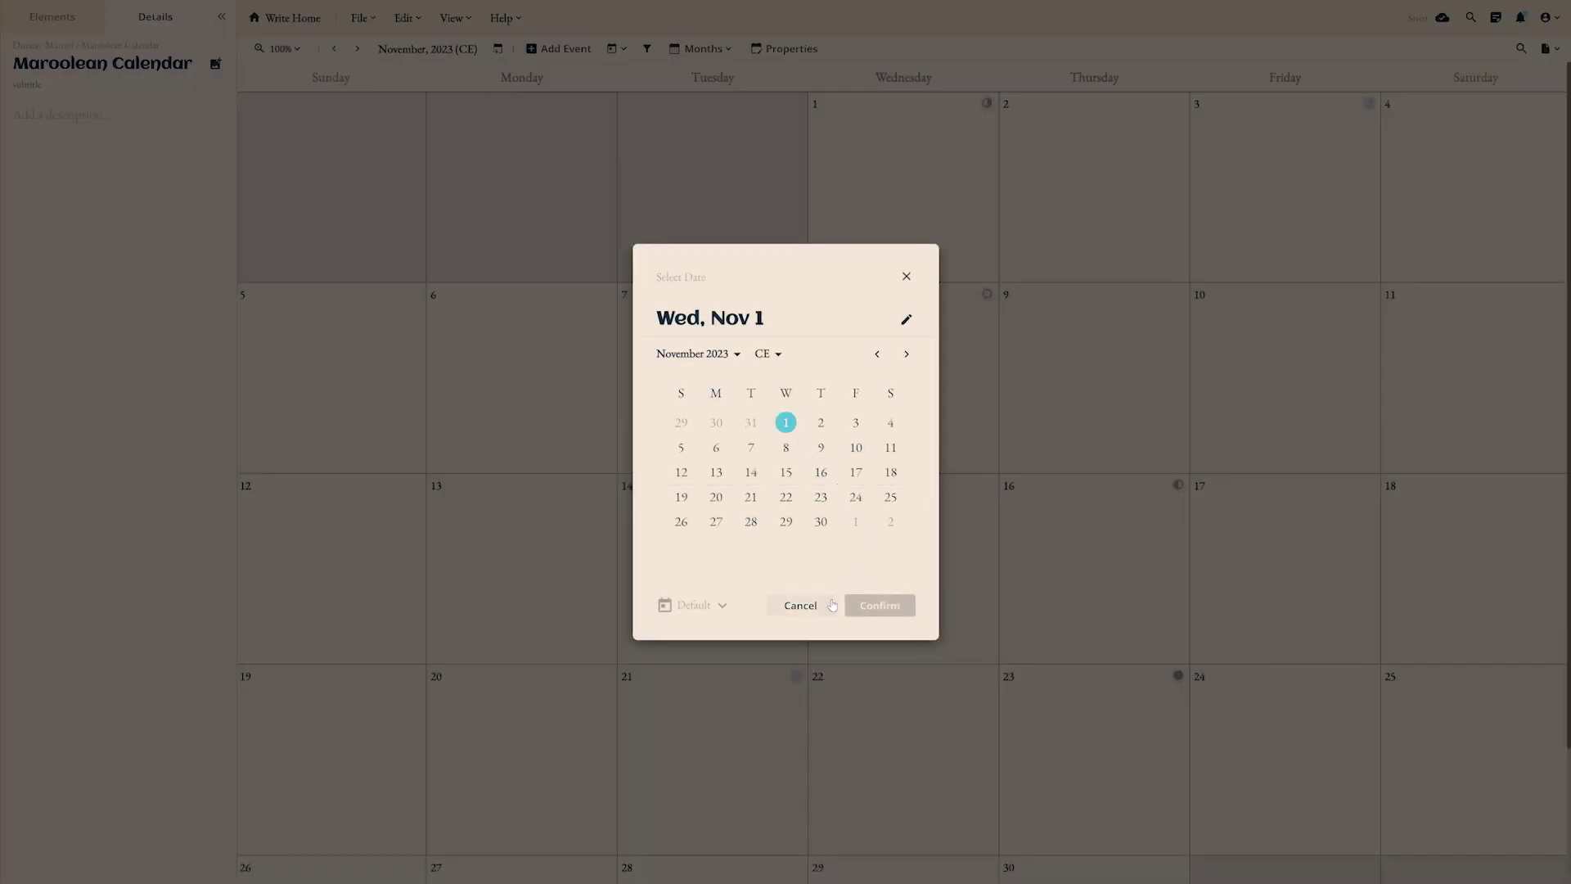
Add an event on 23 November 2023 named Thanksgiving with the event type Holiday, and open its advanced editor
click(907, 277)
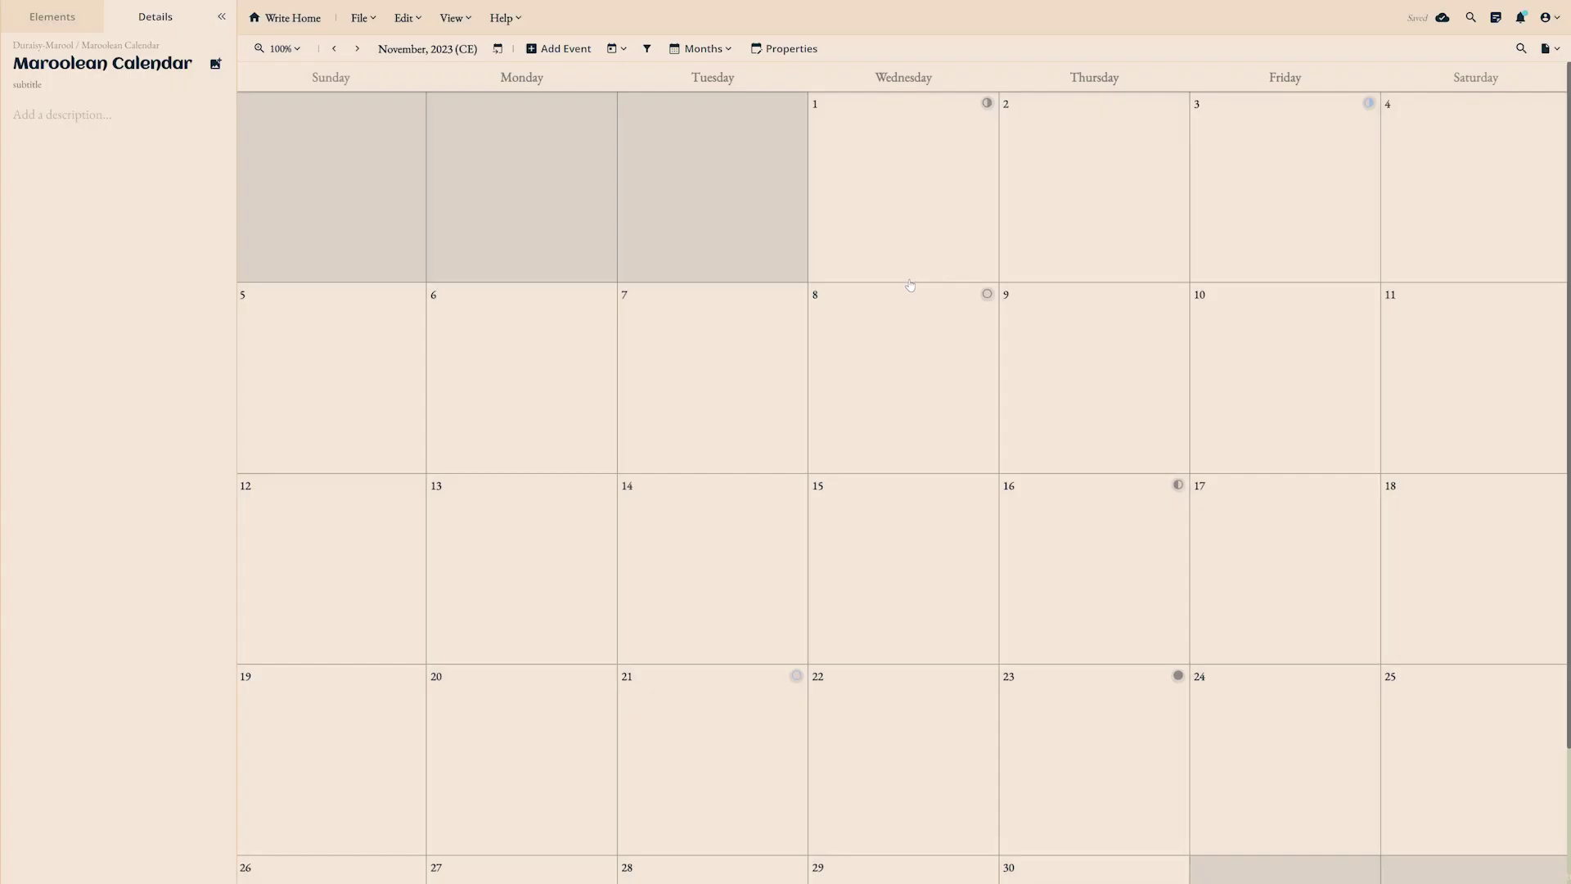
click(1068, 694)
text(Thanksgiving)
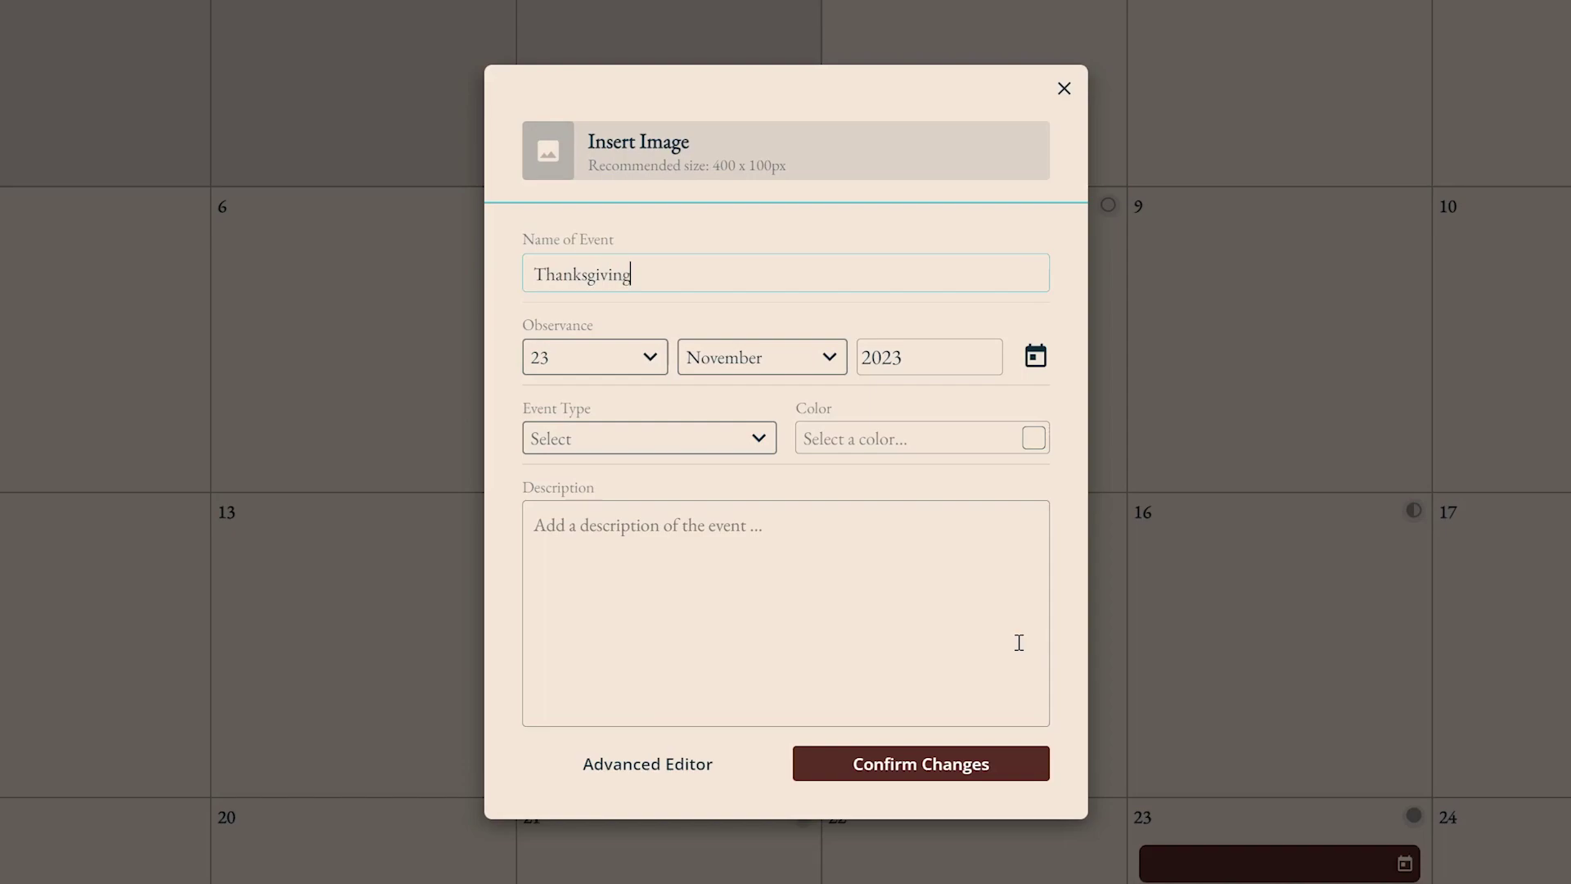
click(741, 443)
scroll(701, 556, down, 5)
scroll(688, 554, up, 2)
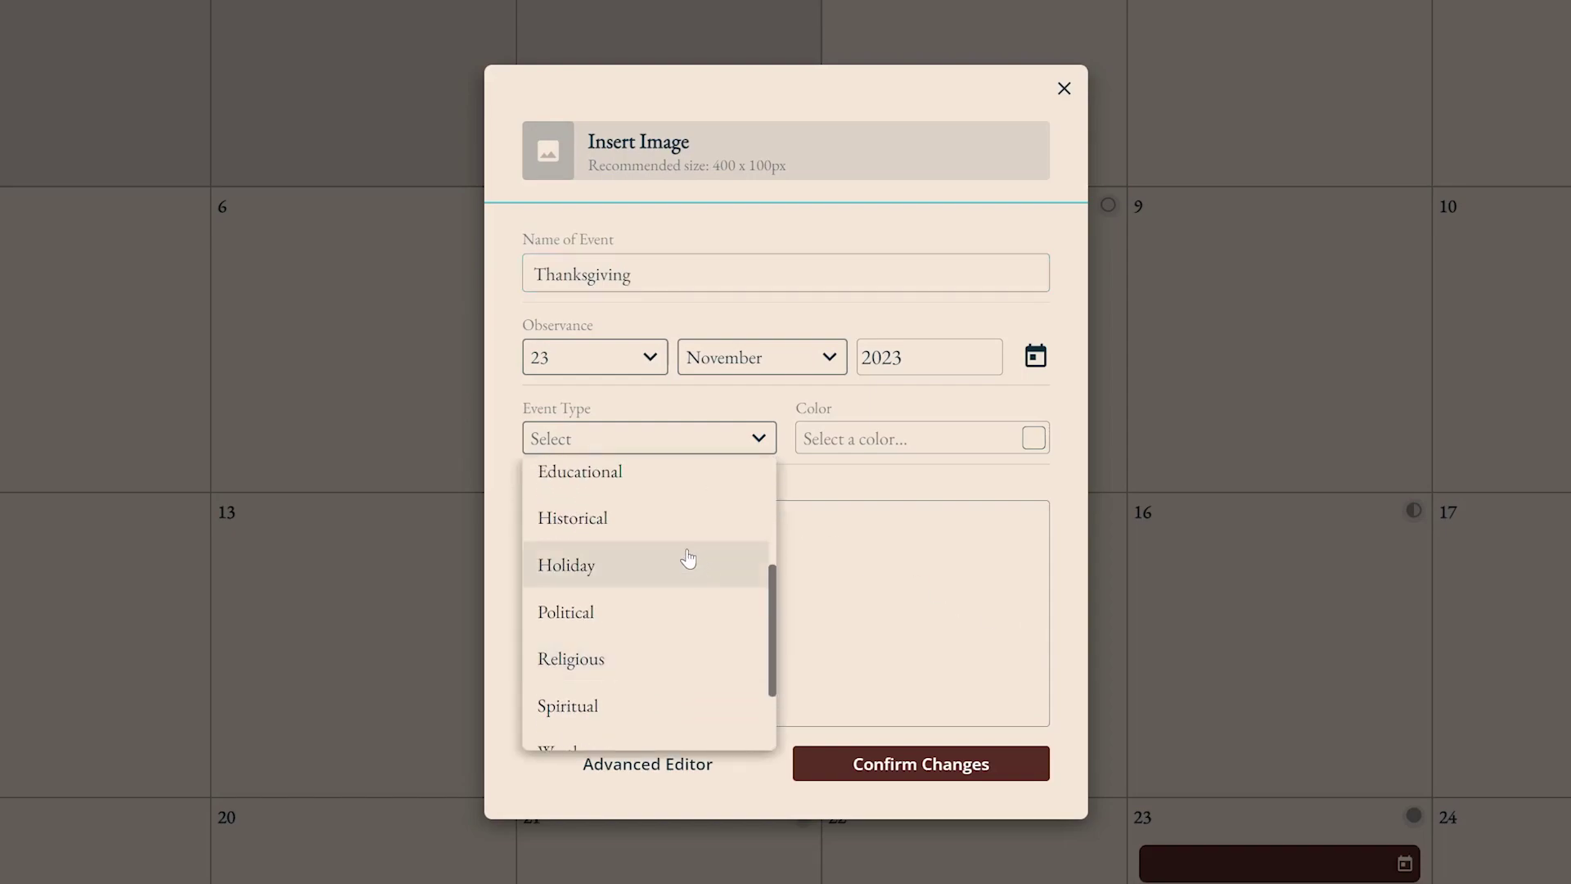
click(687, 554)
click(676, 763)
Make Thanksgiving repeat monthly on the fourth Thursday, allow observance filters, and choose a month for the During Month filter
click(893, 215)
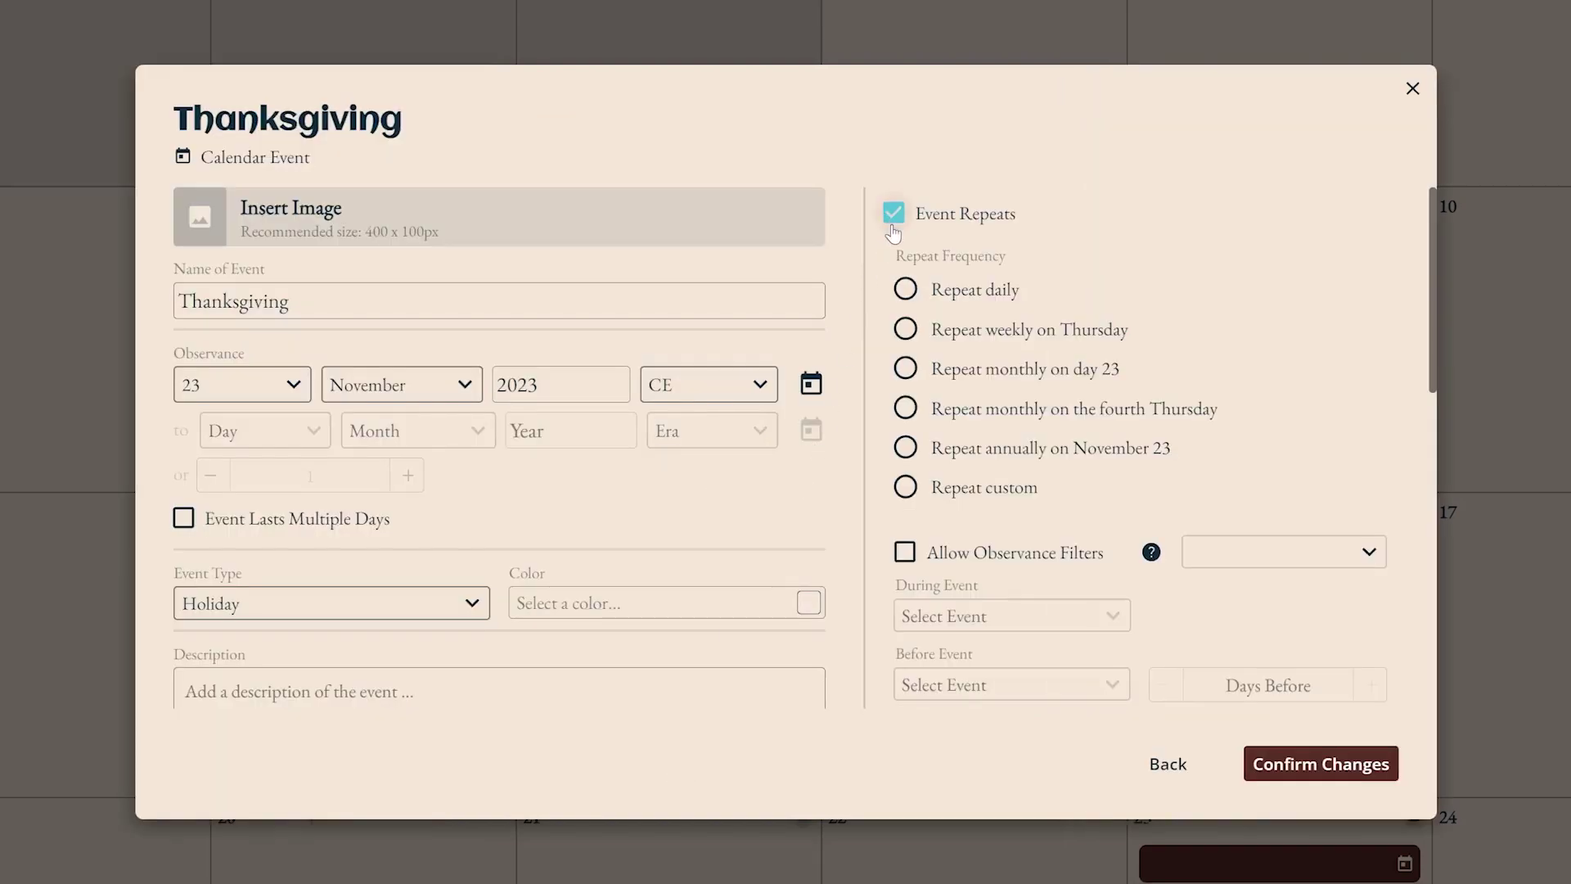
click(902, 414)
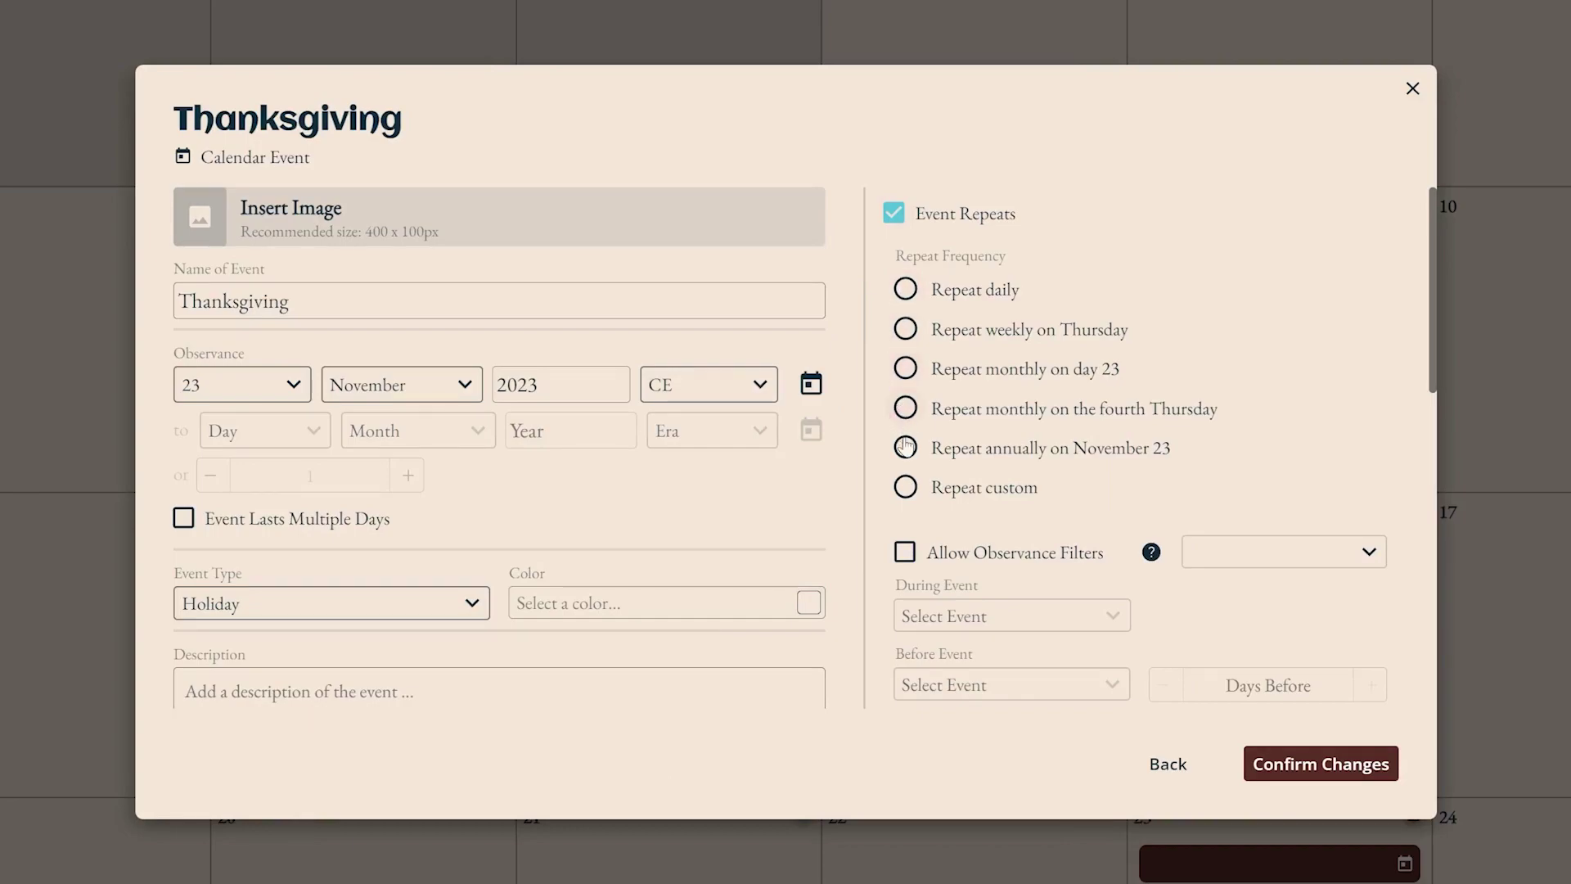
click(905, 553)
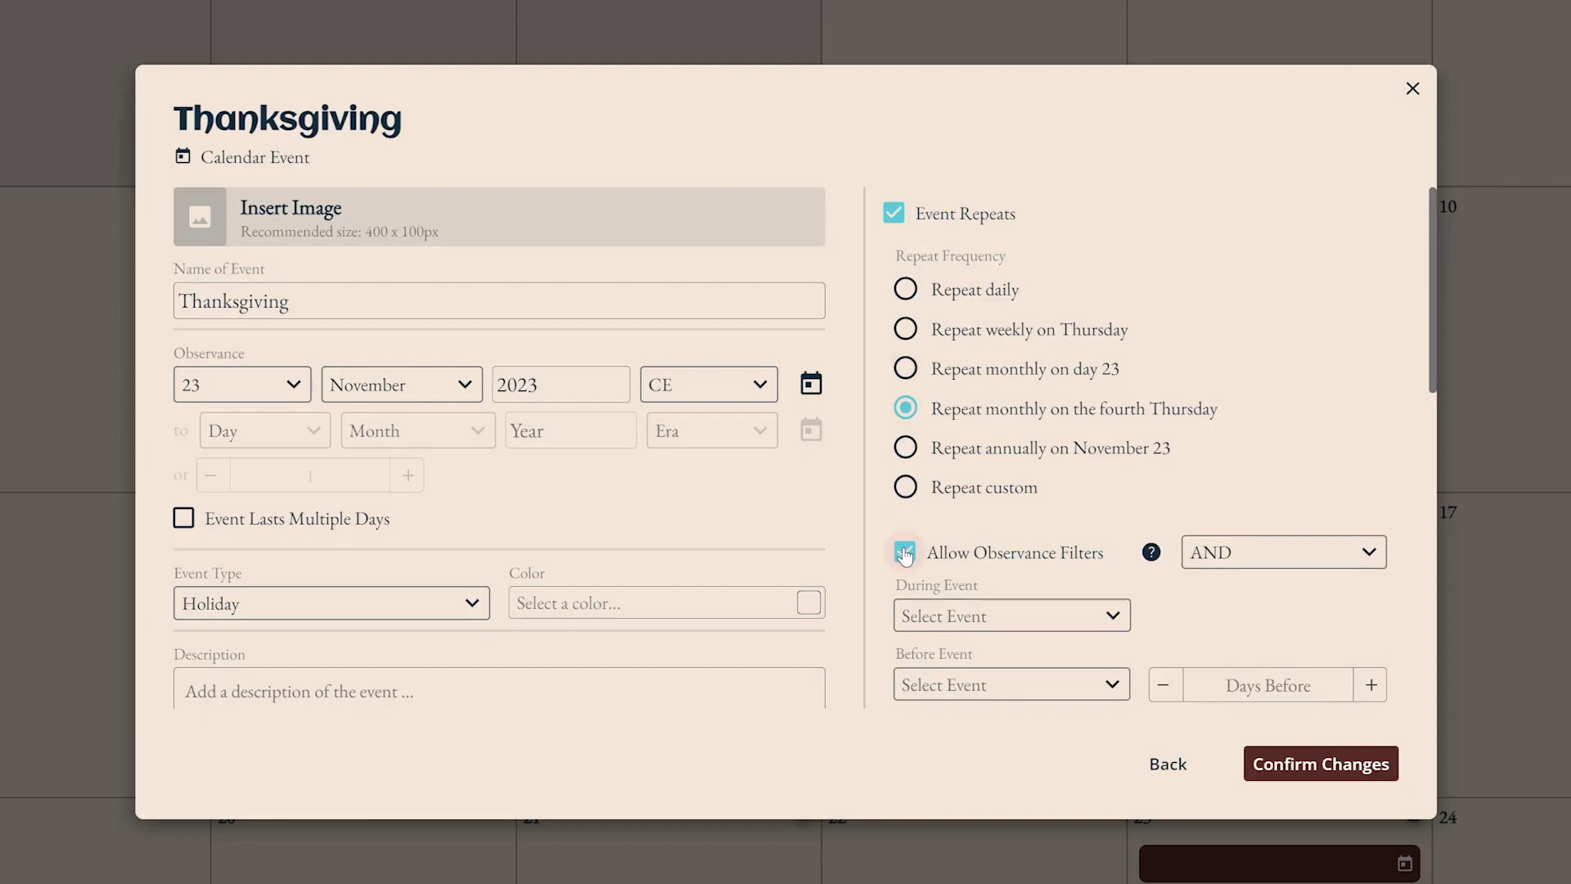
scroll(904, 555, down, 10)
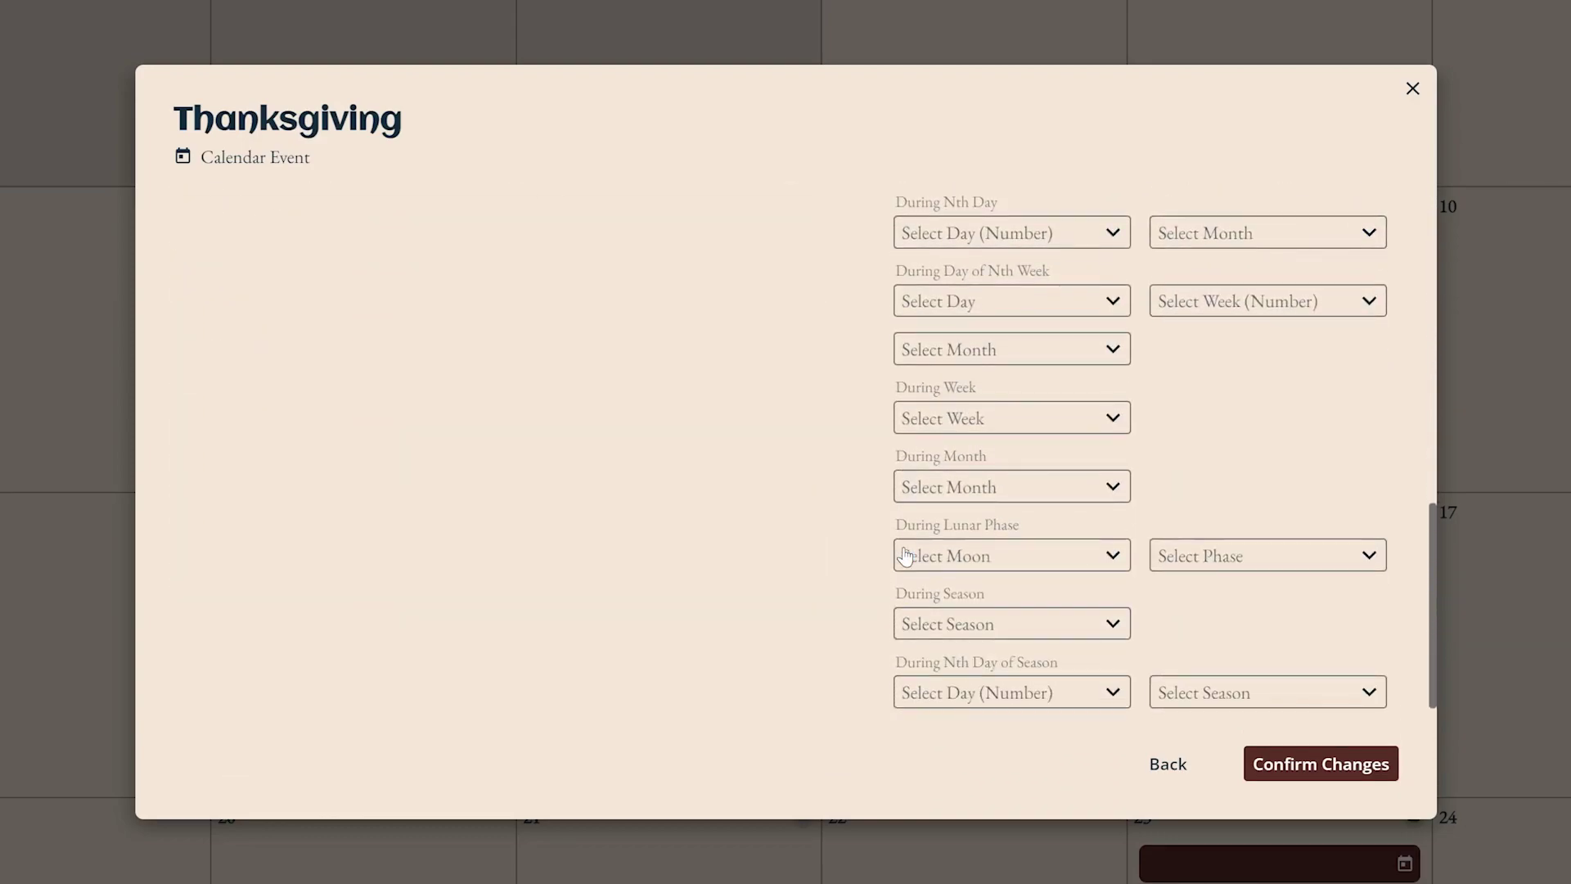
click(1006, 492)
scroll(1000, 602, down, 5)
click(982, 675)
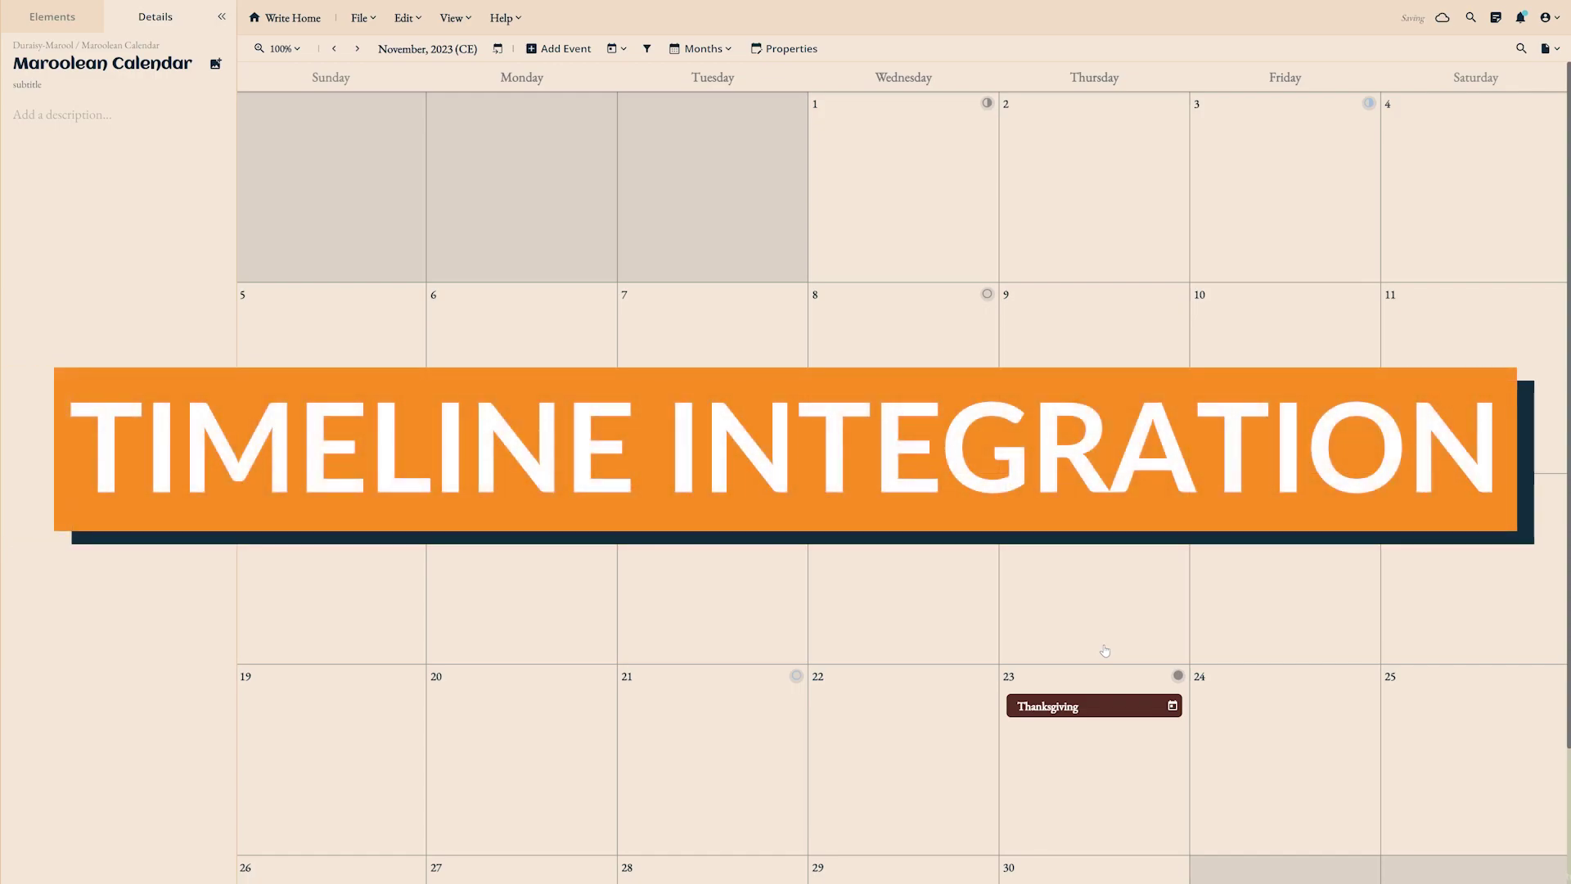
Look at the calendar choices available for the timeline, and open the Maroolean Calendar from the project elements
scroll(1105, 650, down, 2)
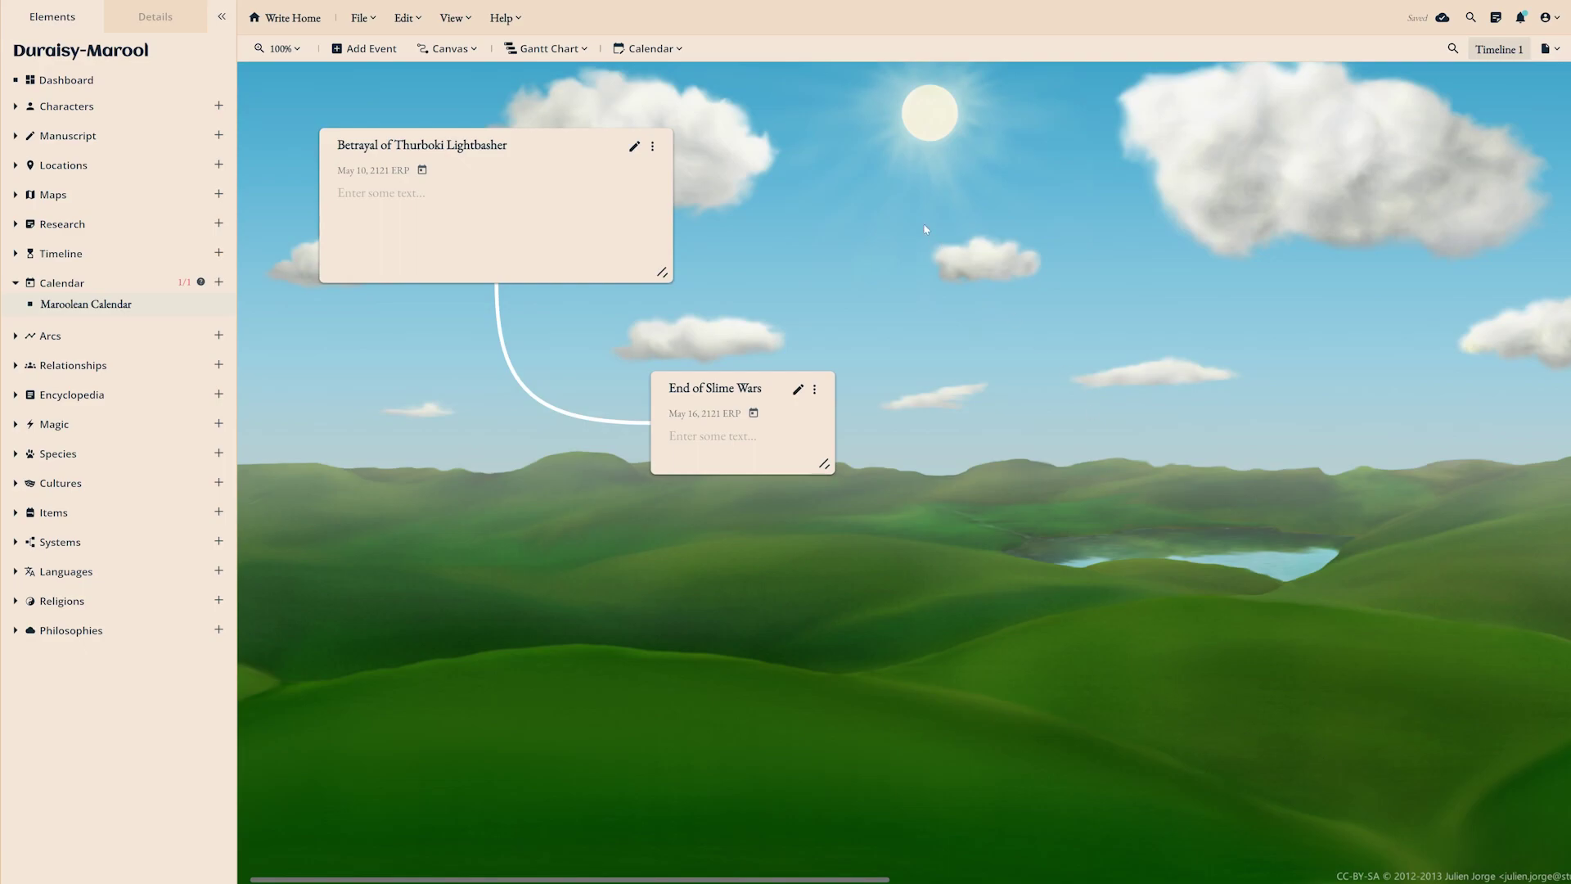
click(664, 50)
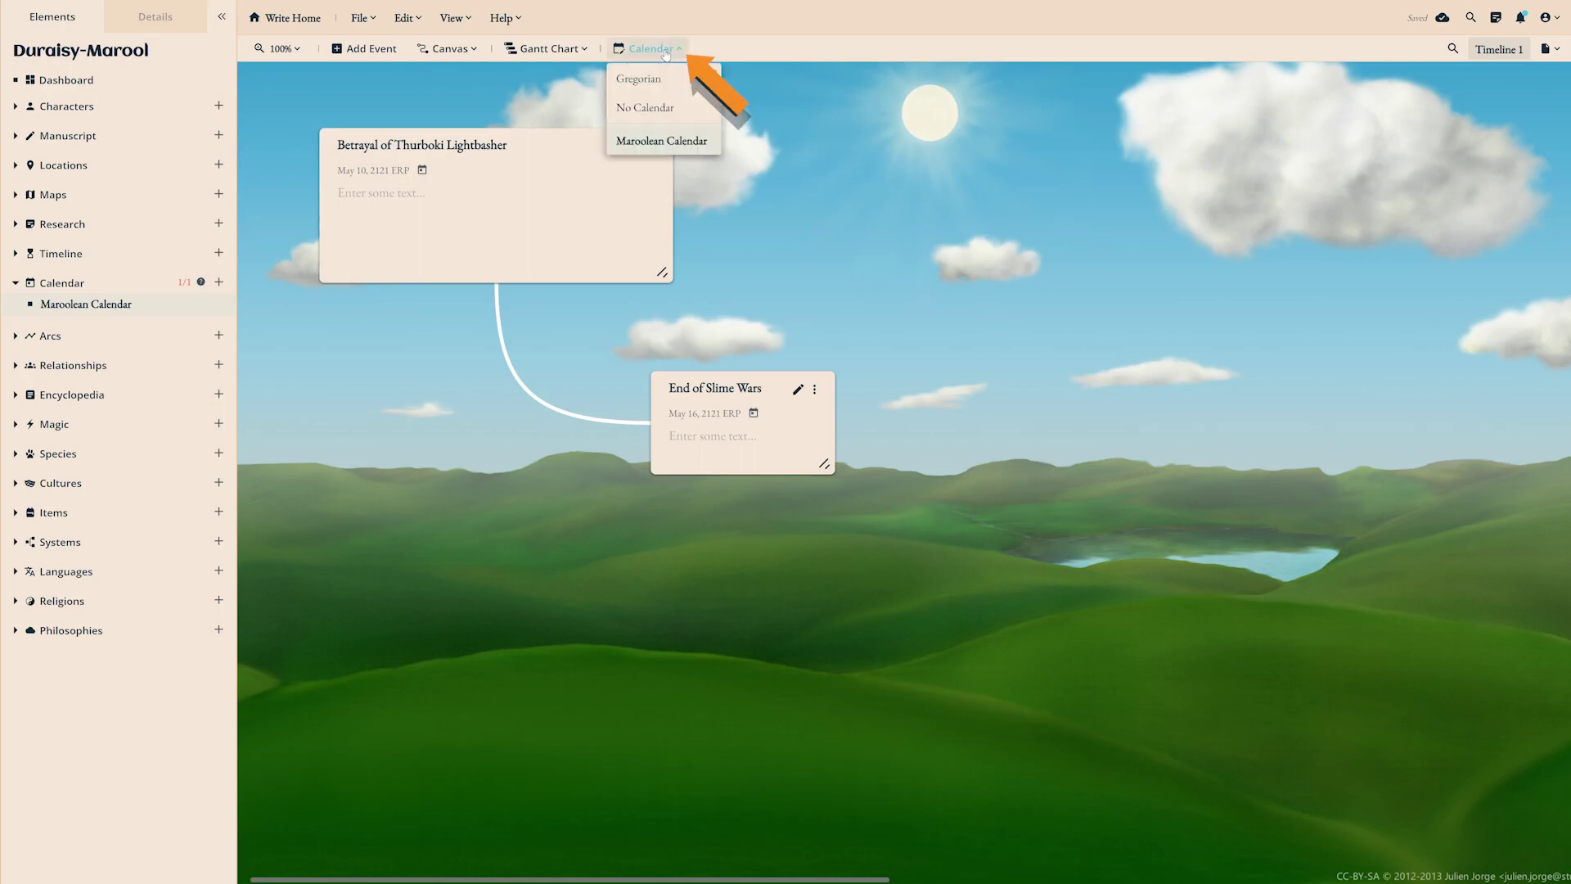
click(714, 166)
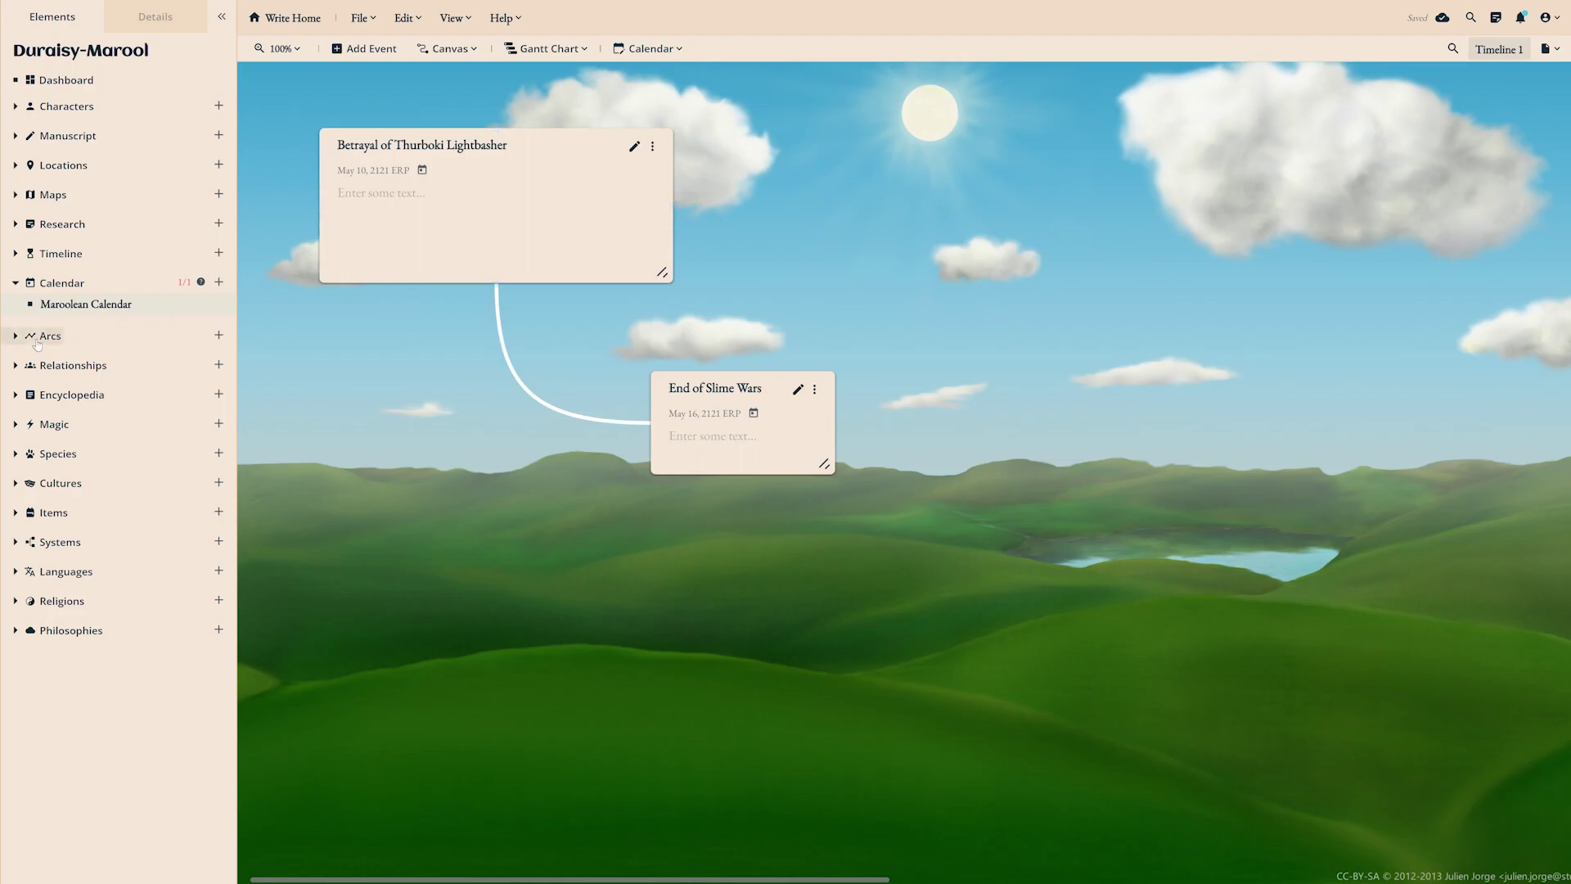
click(50, 306)
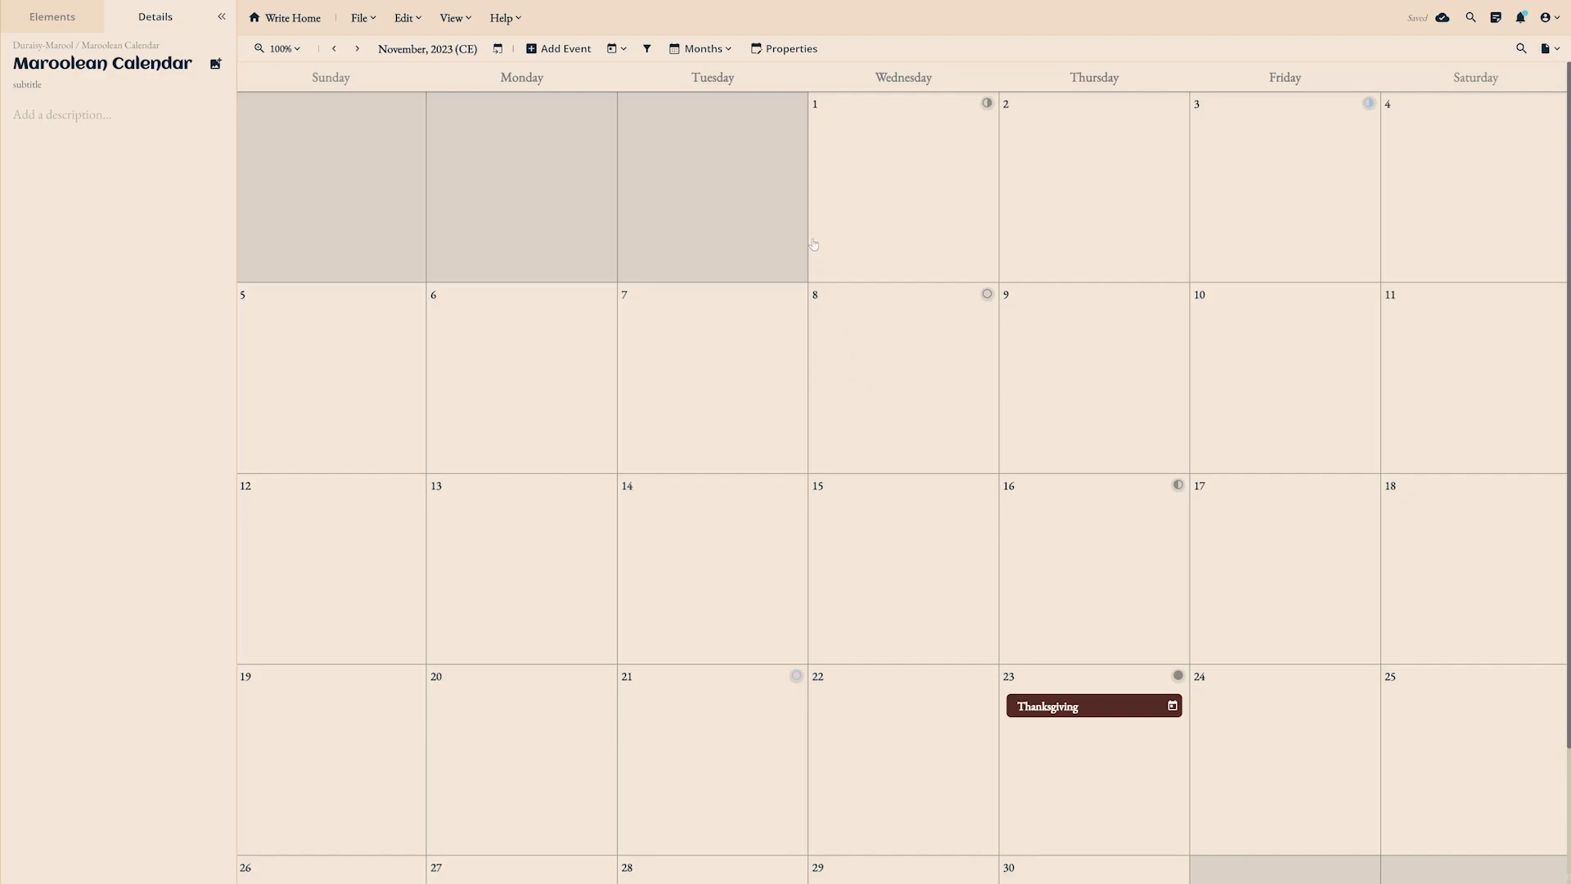
Open the Maroolean Calendar's properties and review its eras, months, weeks, moons and seasons
click(772, 51)
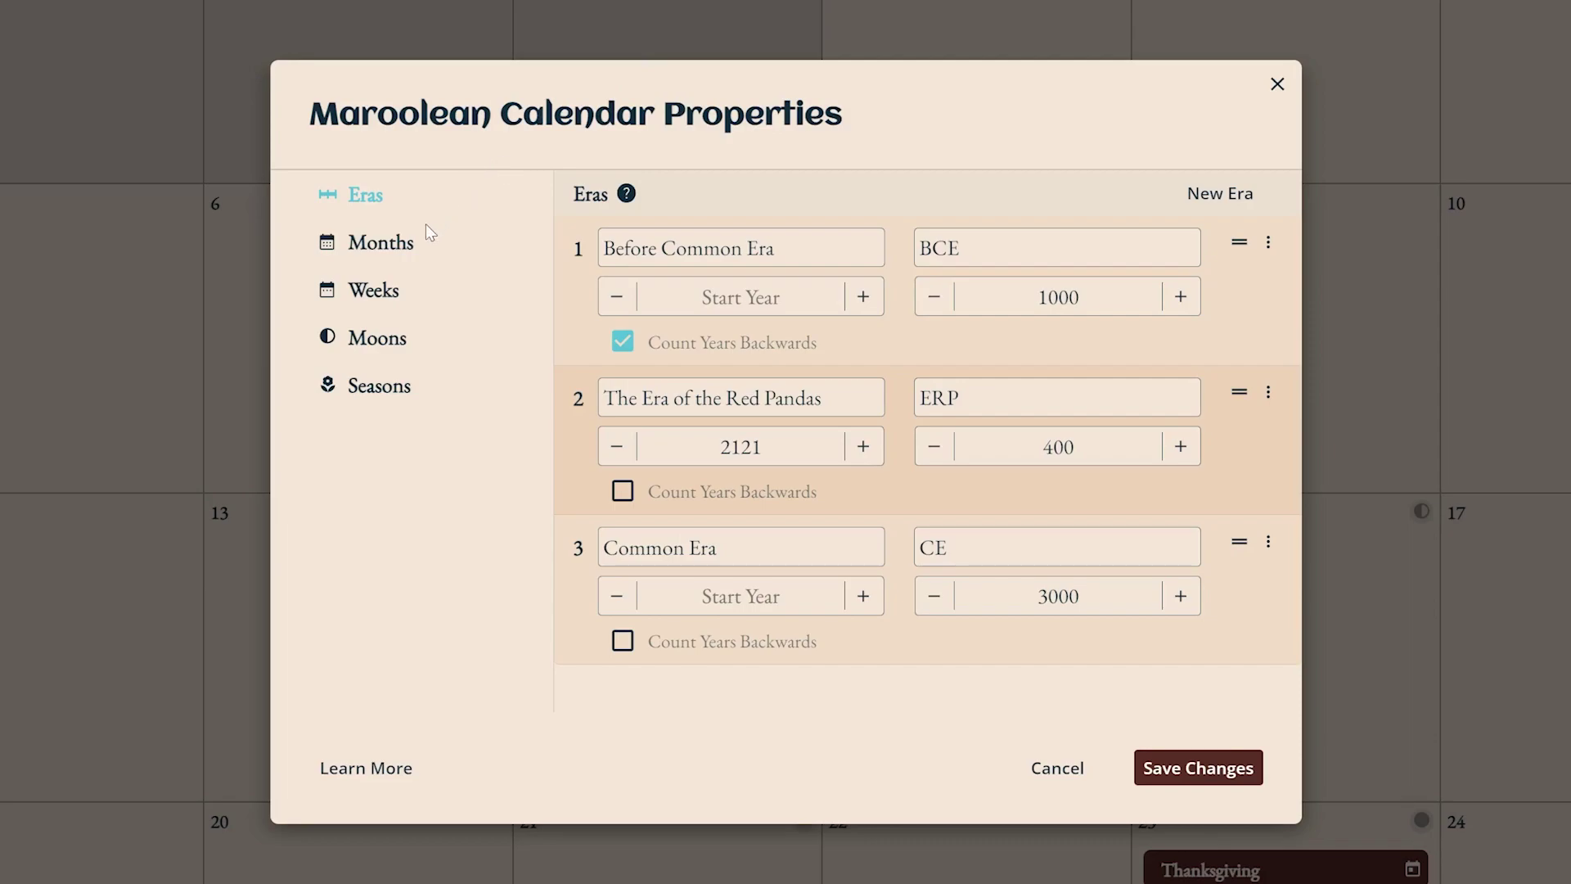
click(379, 250)
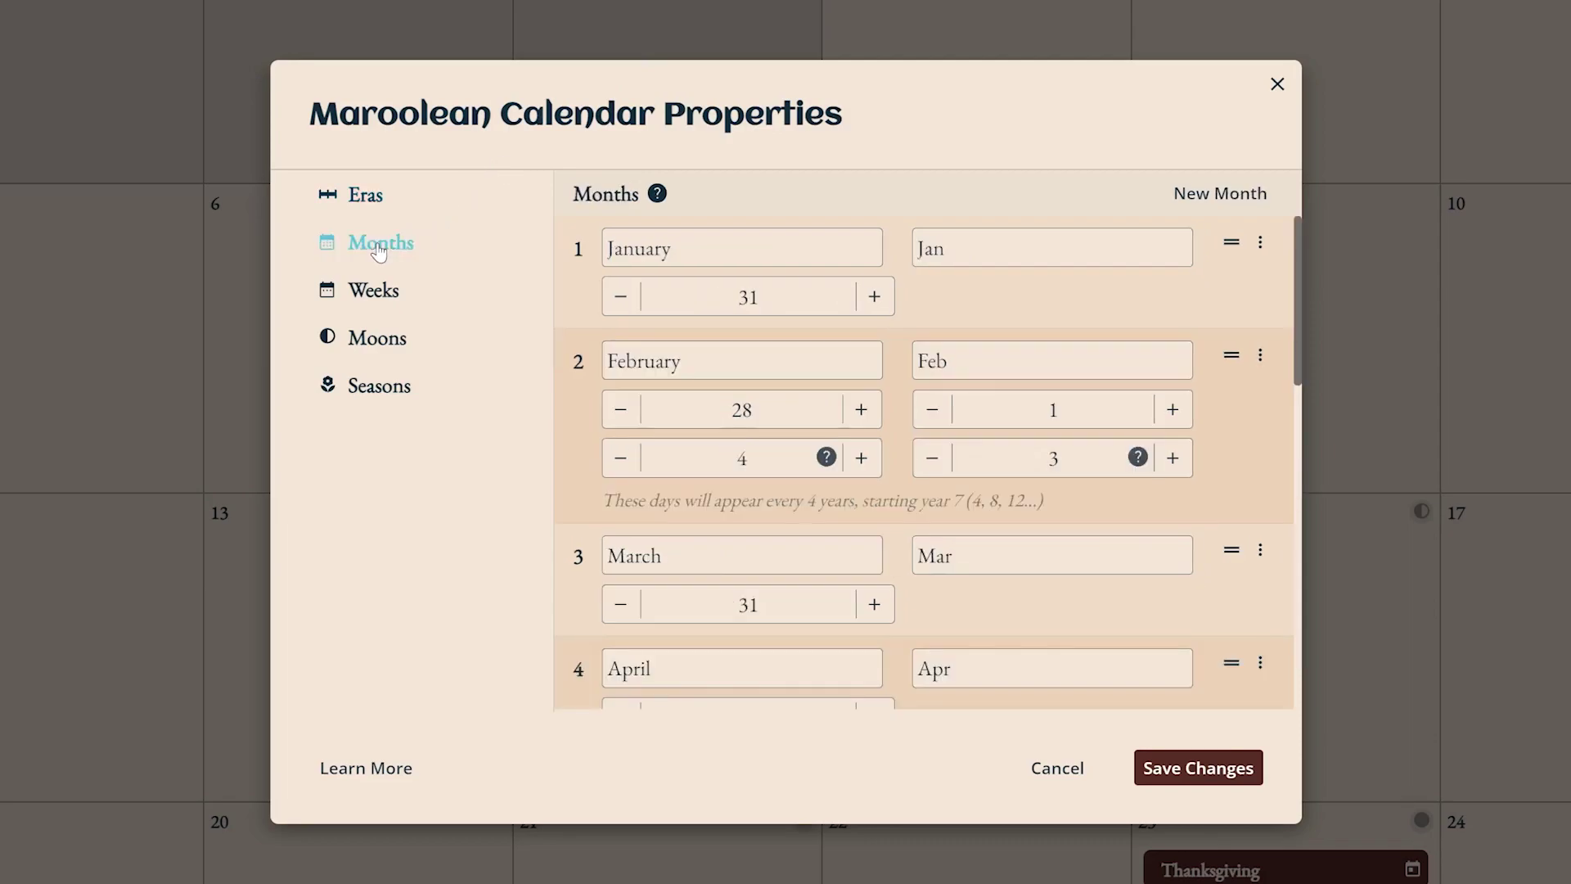
click(373, 300)
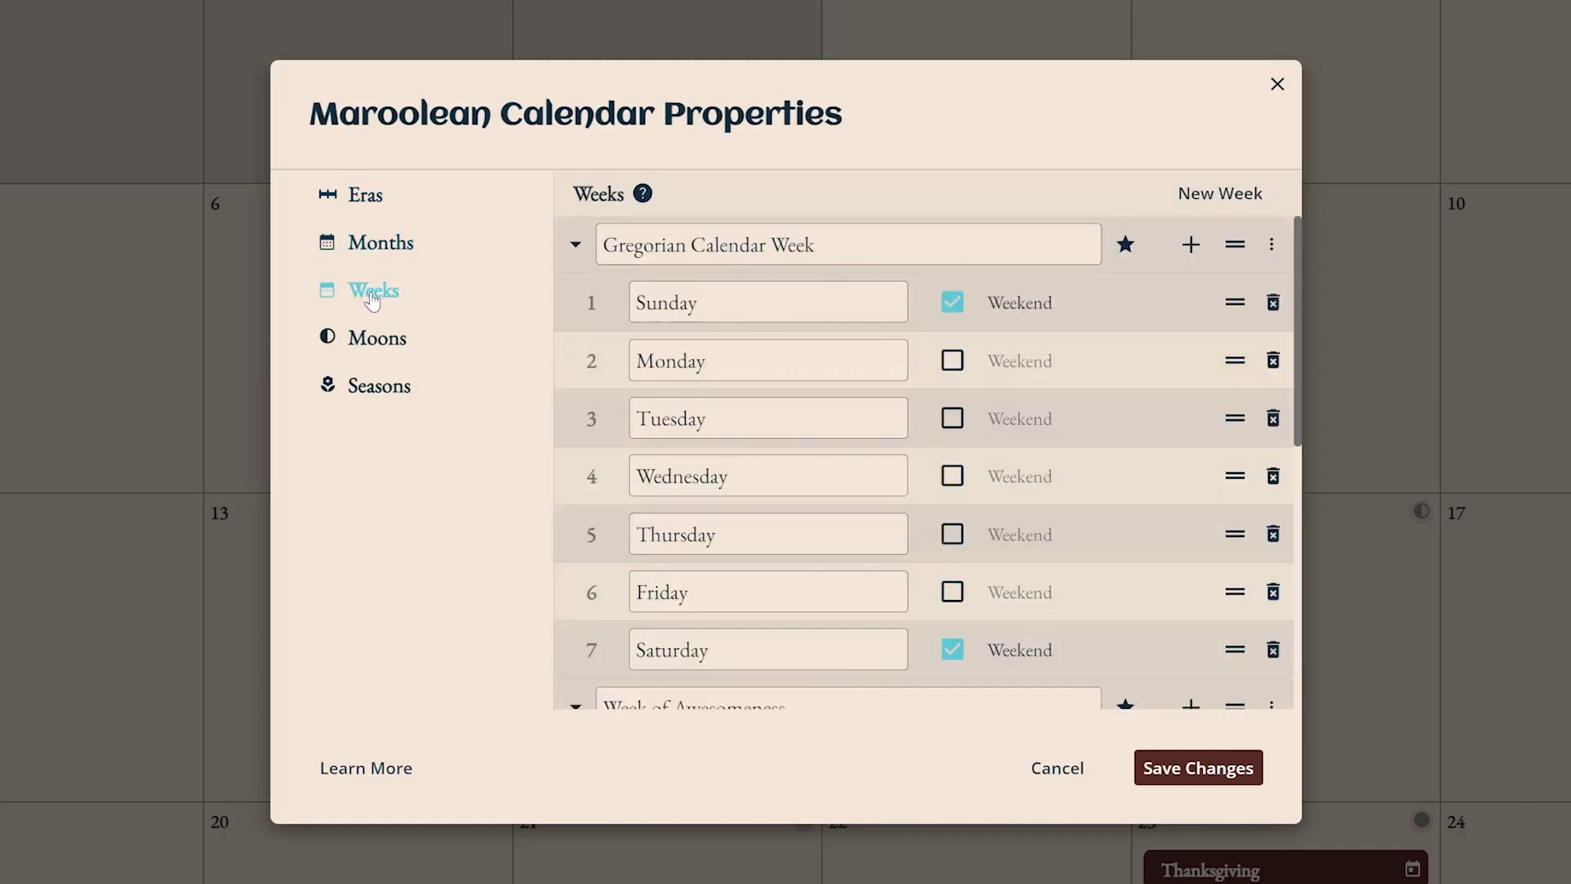
click(369, 355)
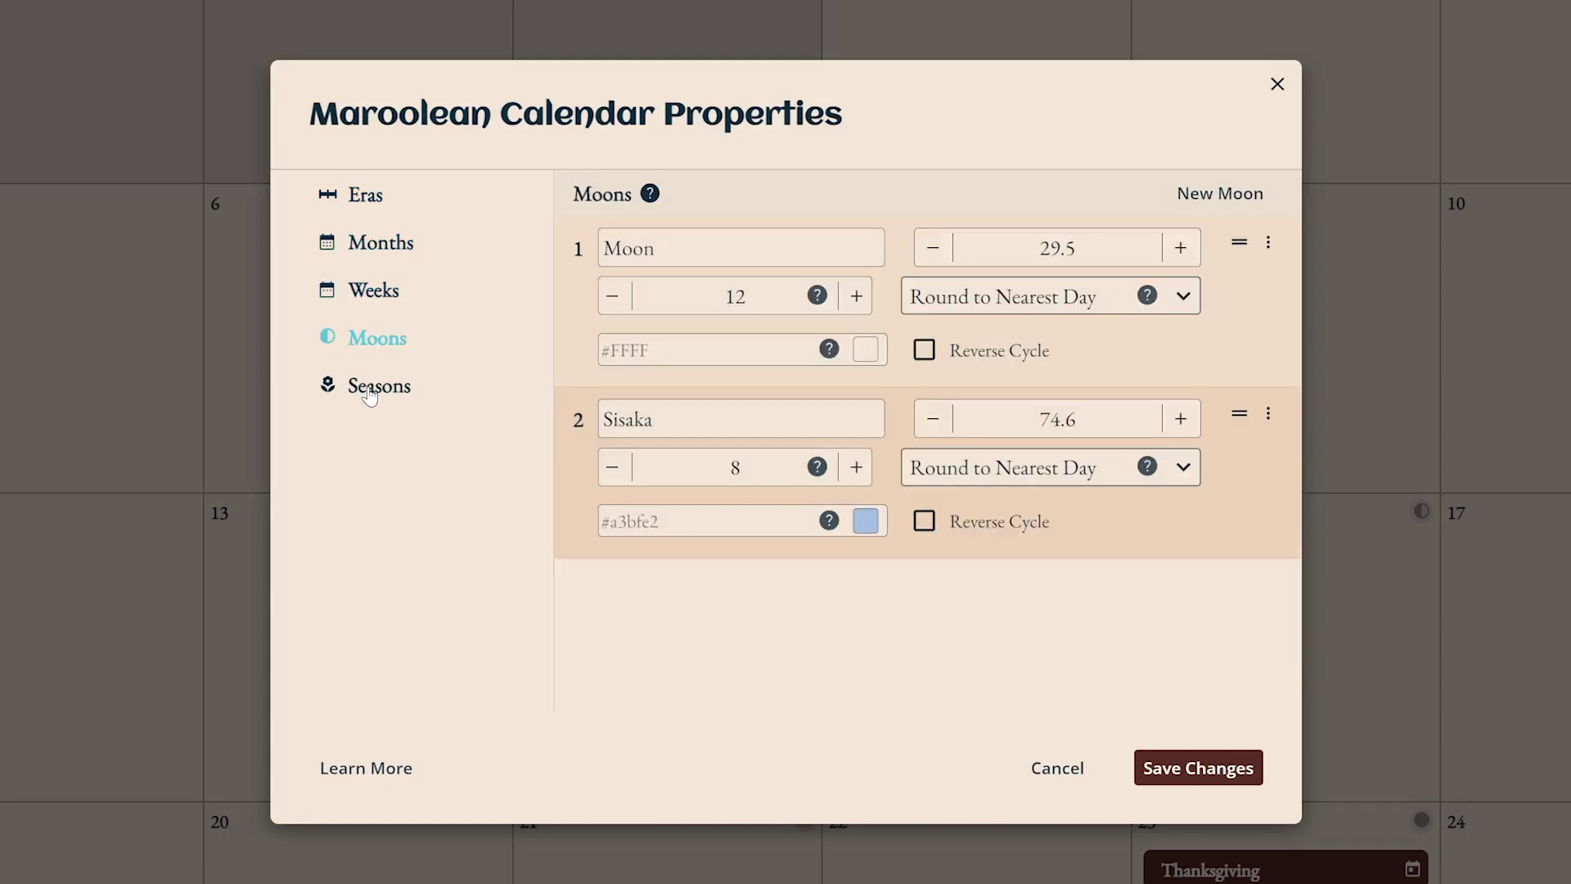
click(370, 396)
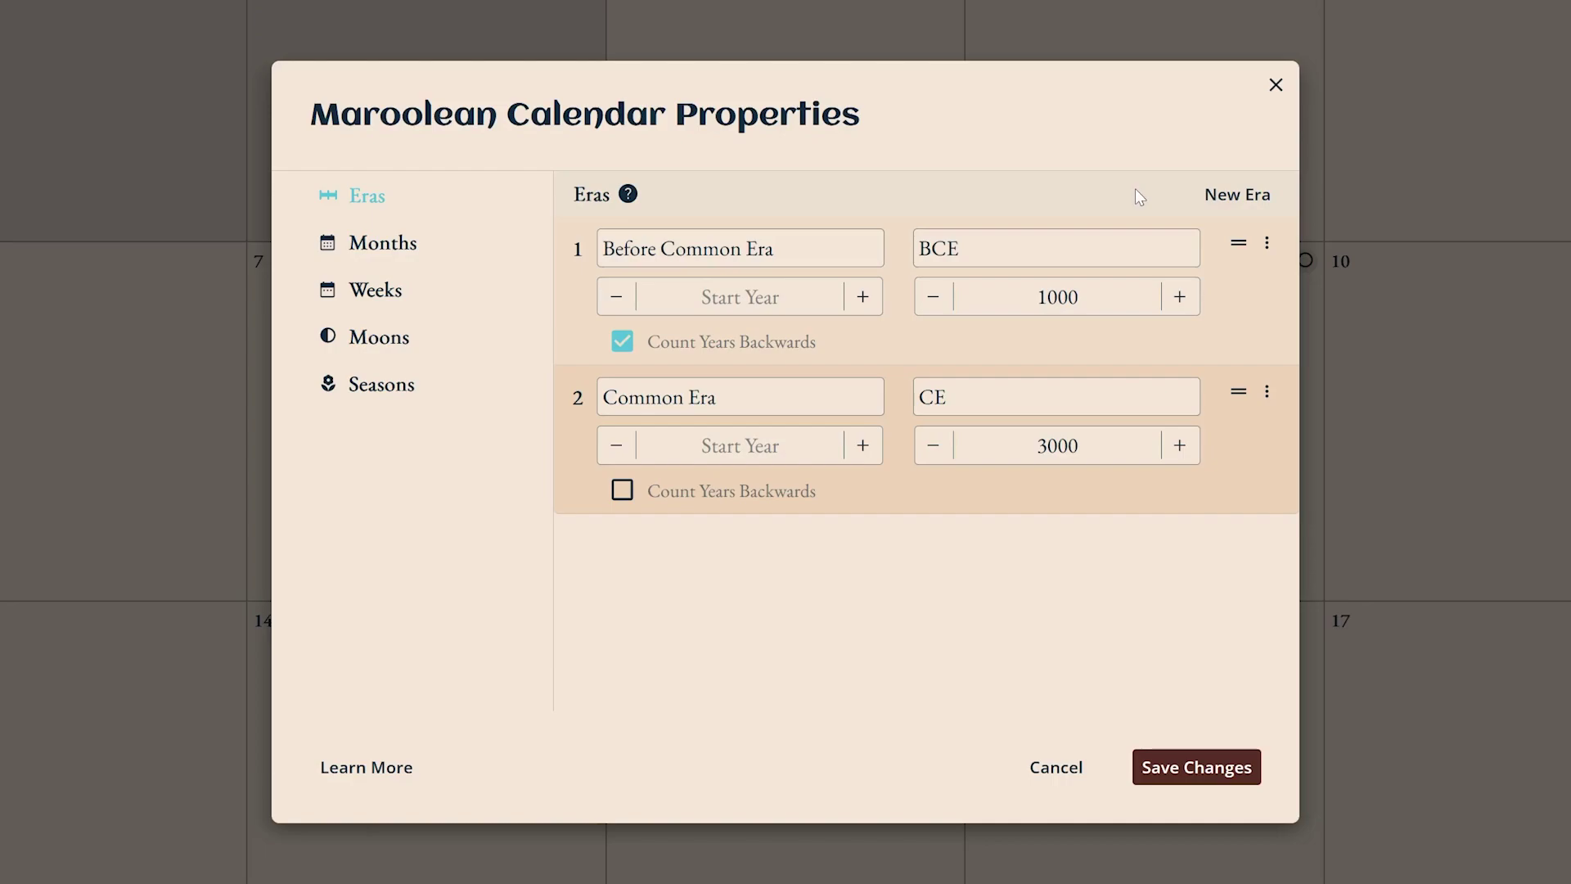
Add a new era named The Era of the Red Pandas and move it ahead of Common Era
click(1238, 198)
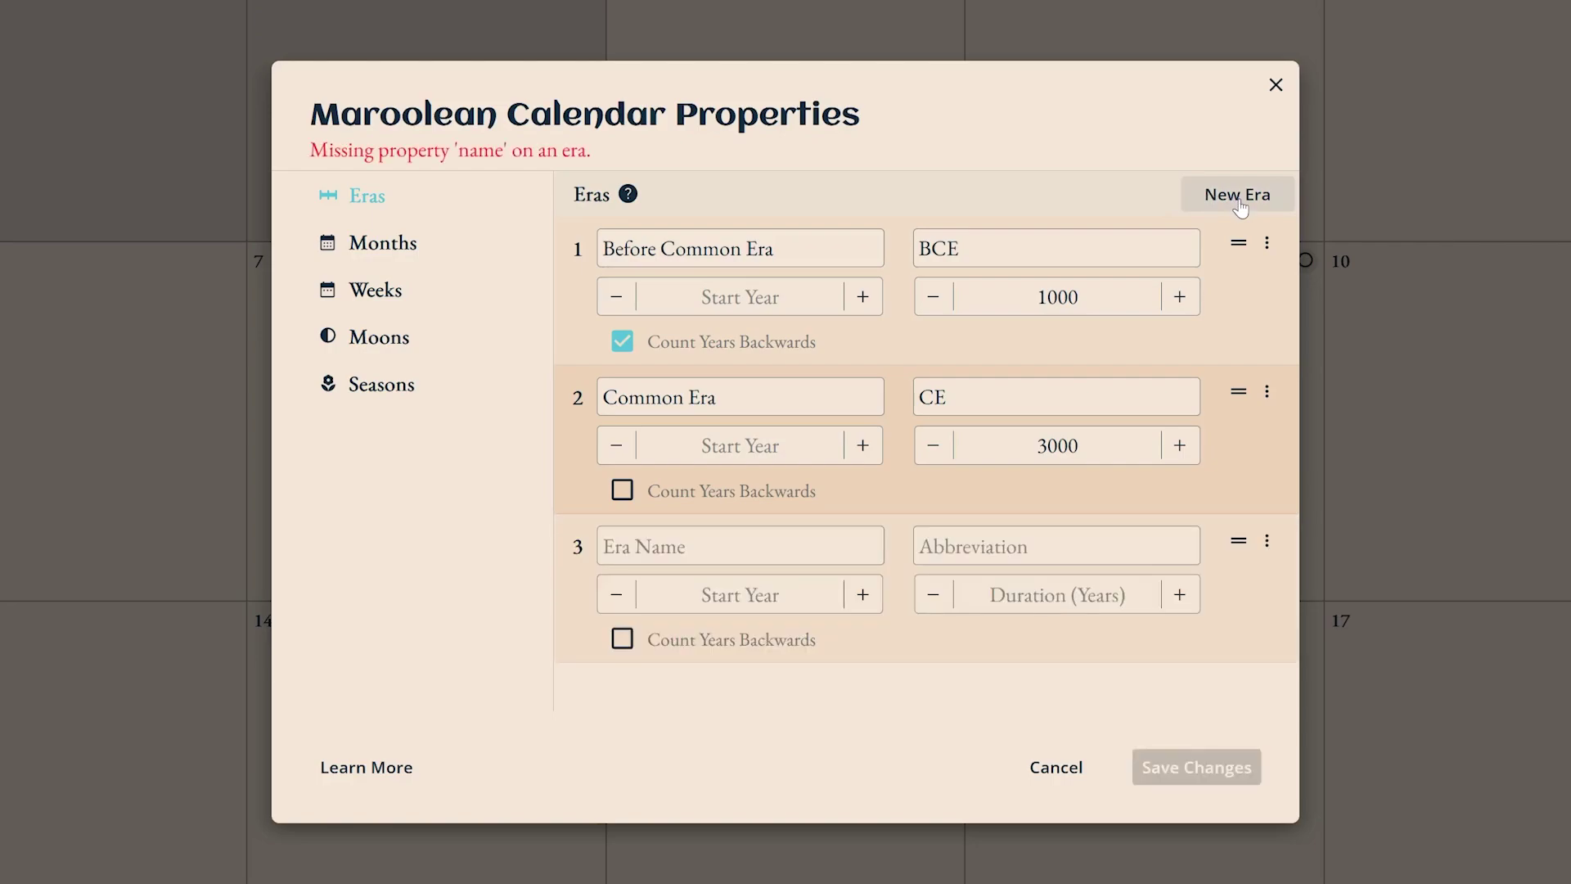
click(831, 543)
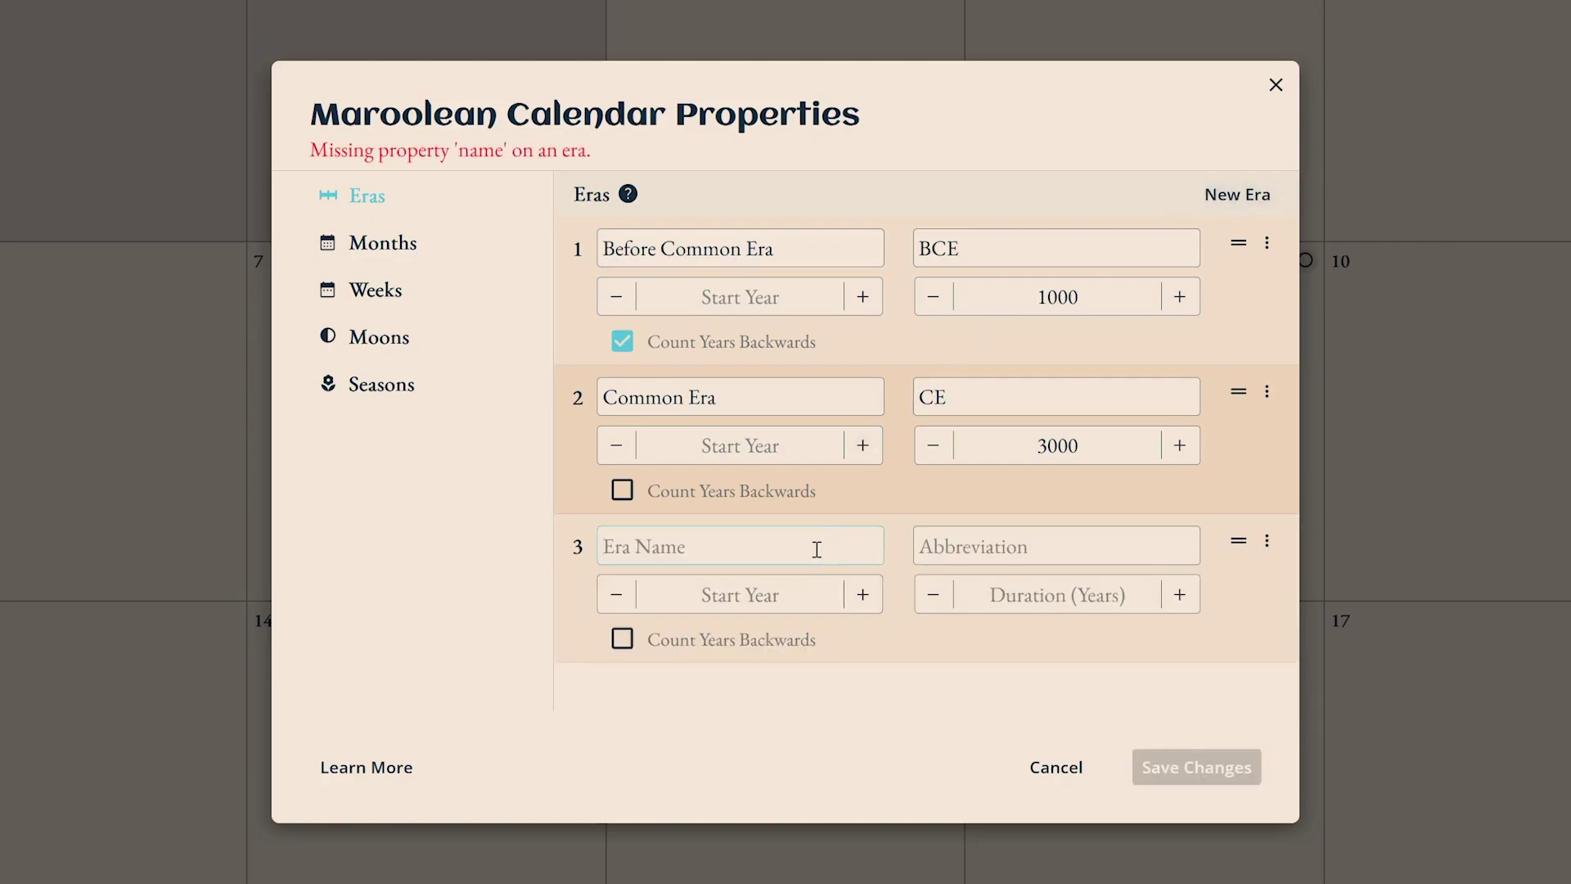
text(The ERa)
key(BackSpace)
key(BackSpace)
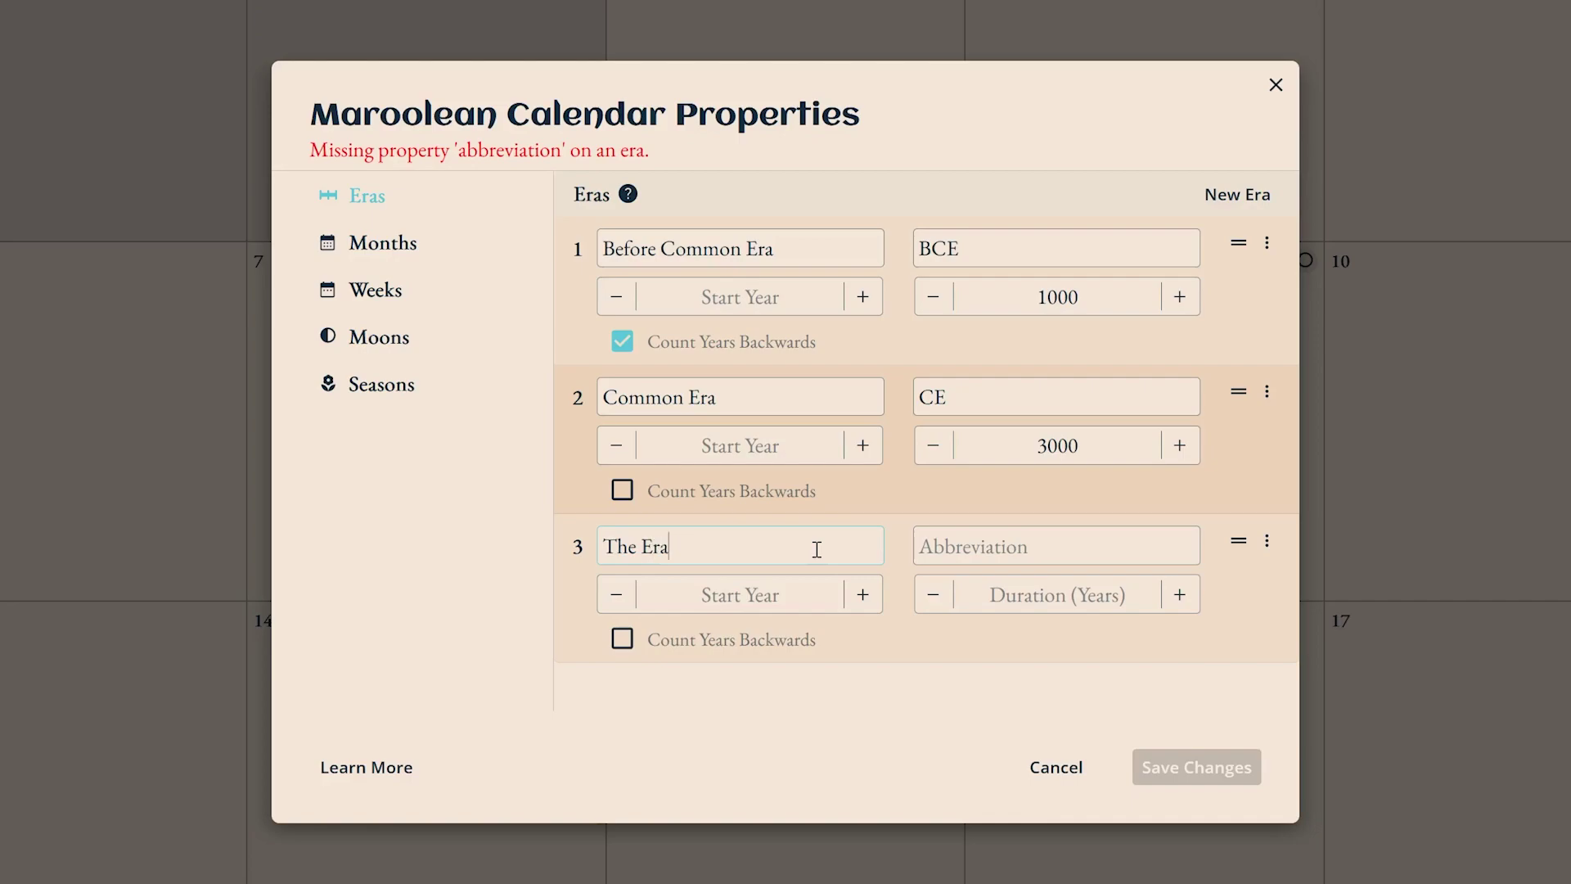
text(ra of the Red Pandas)
drag(1238, 541, 1235, 391)
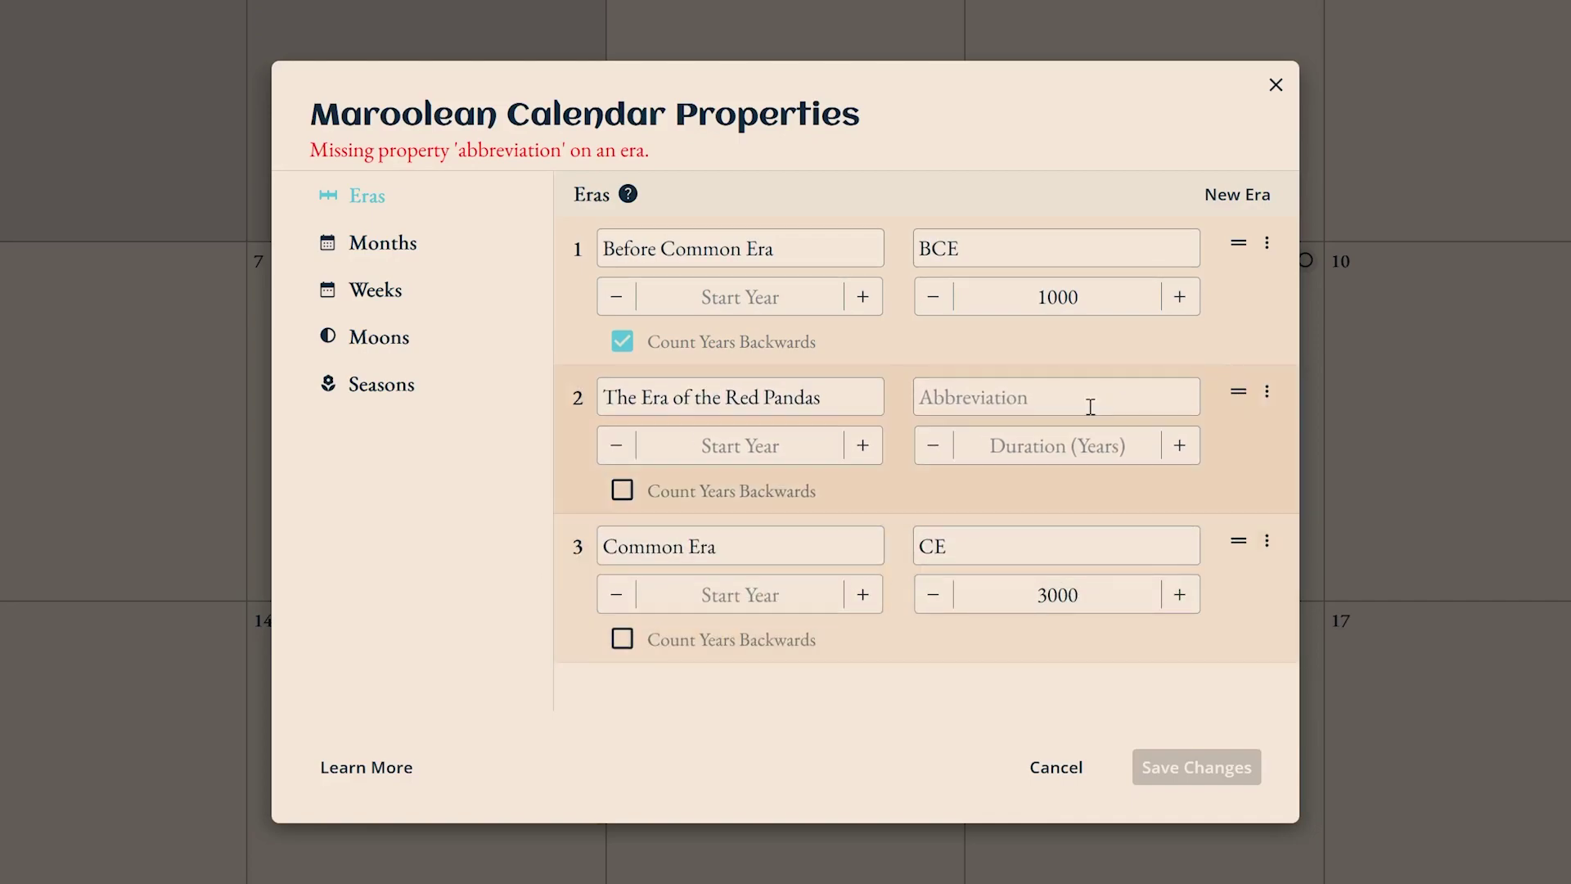
Give The Era of the Red Pandas the abbreviation ERP, start year 2121 and a duration of 400 years
click(741, 448)
click(996, 389)
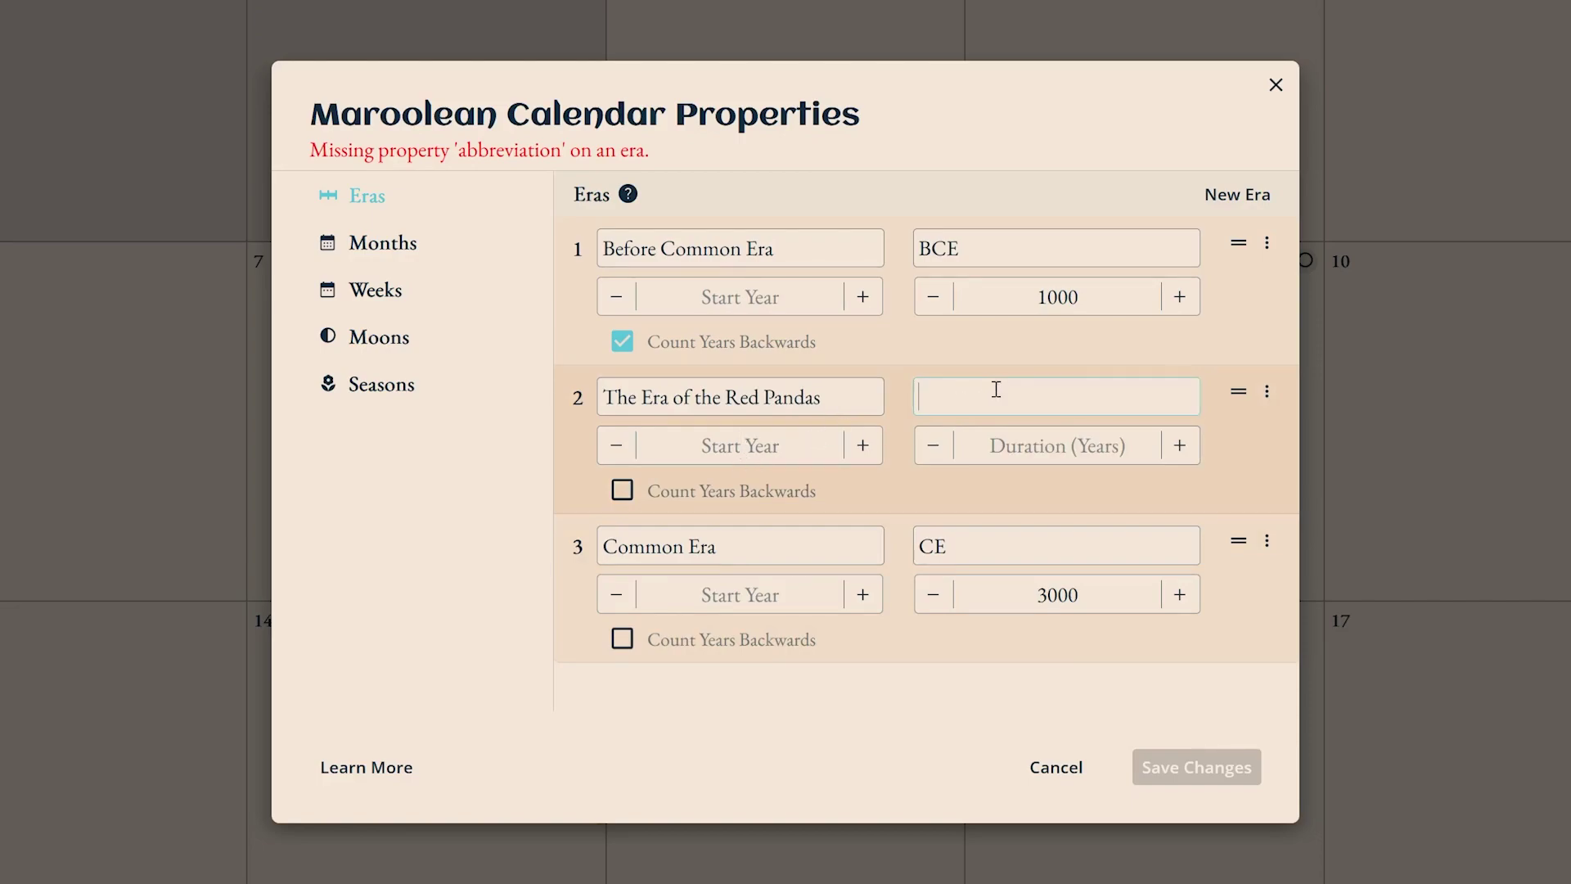
text(ERP)
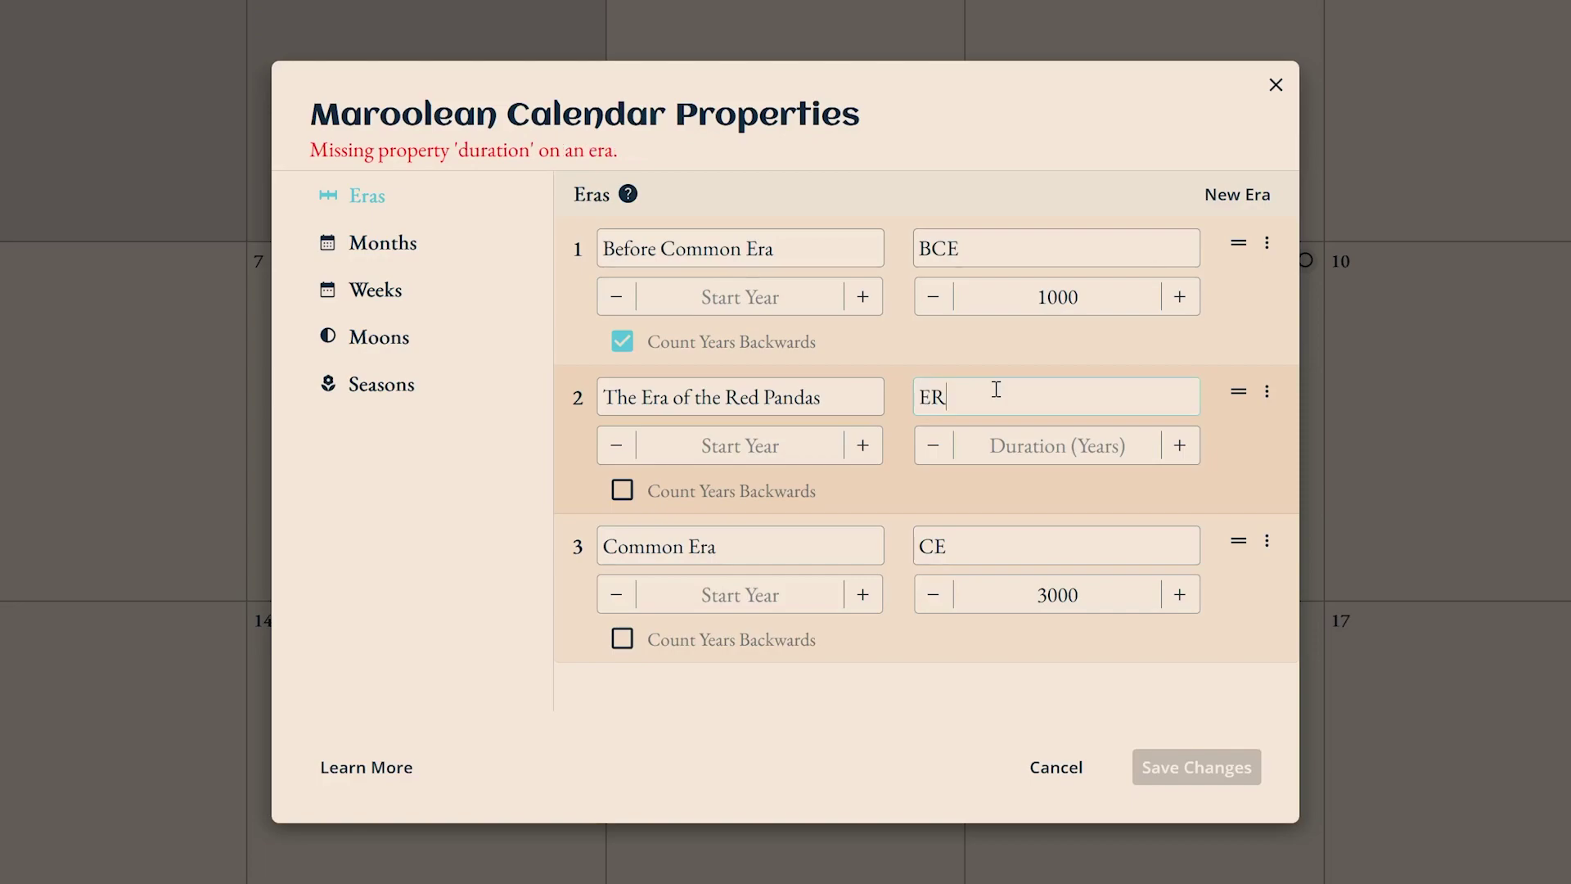
click(789, 447)
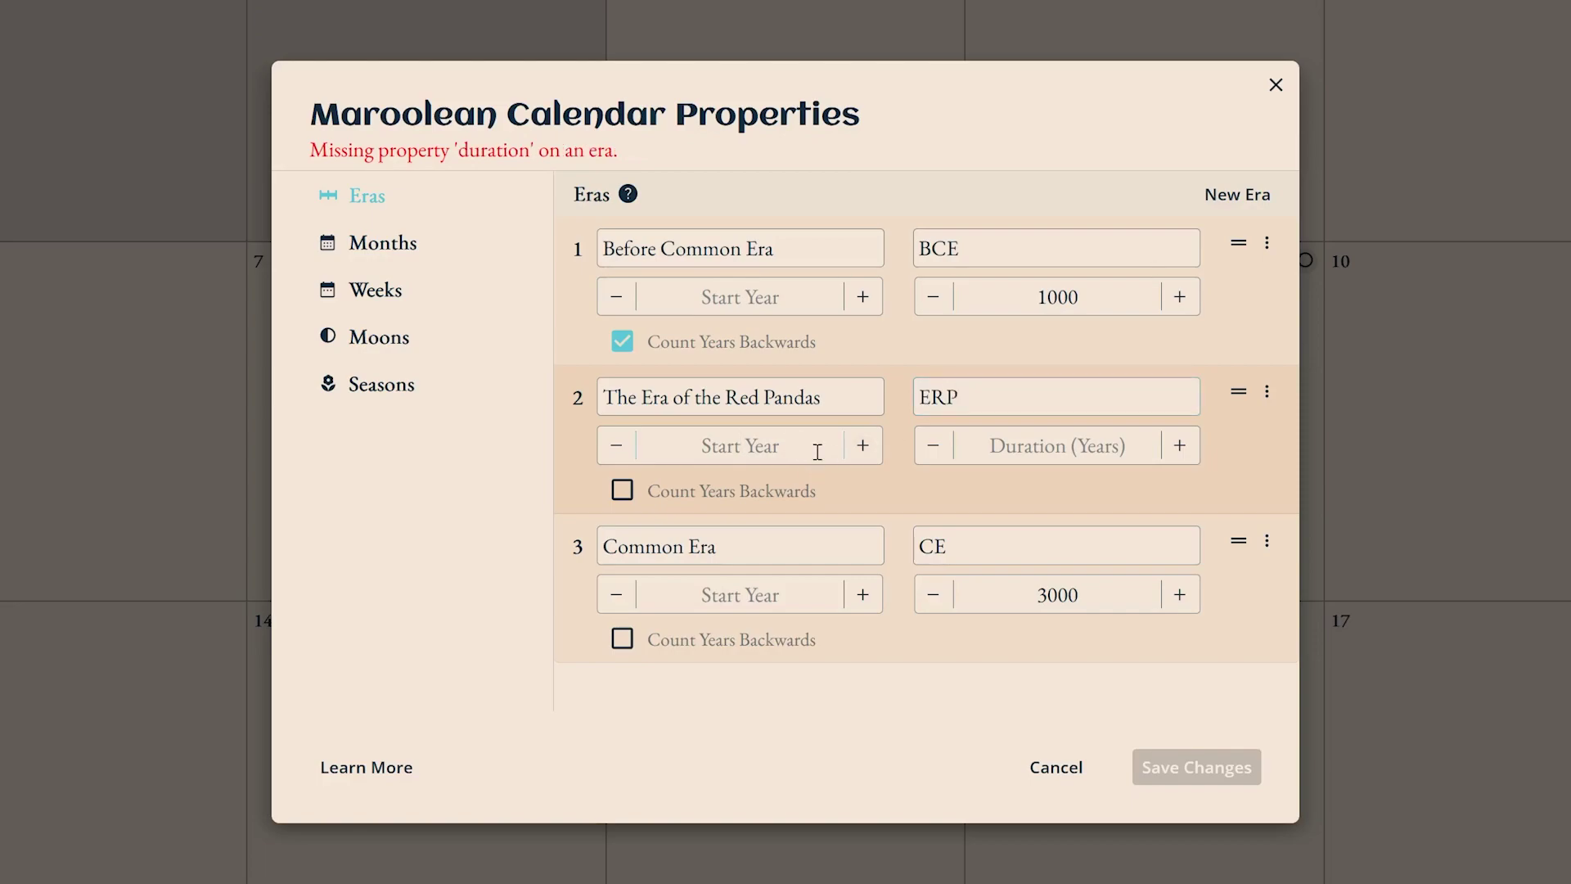
text(2121)
click(1056, 445)
text(400)
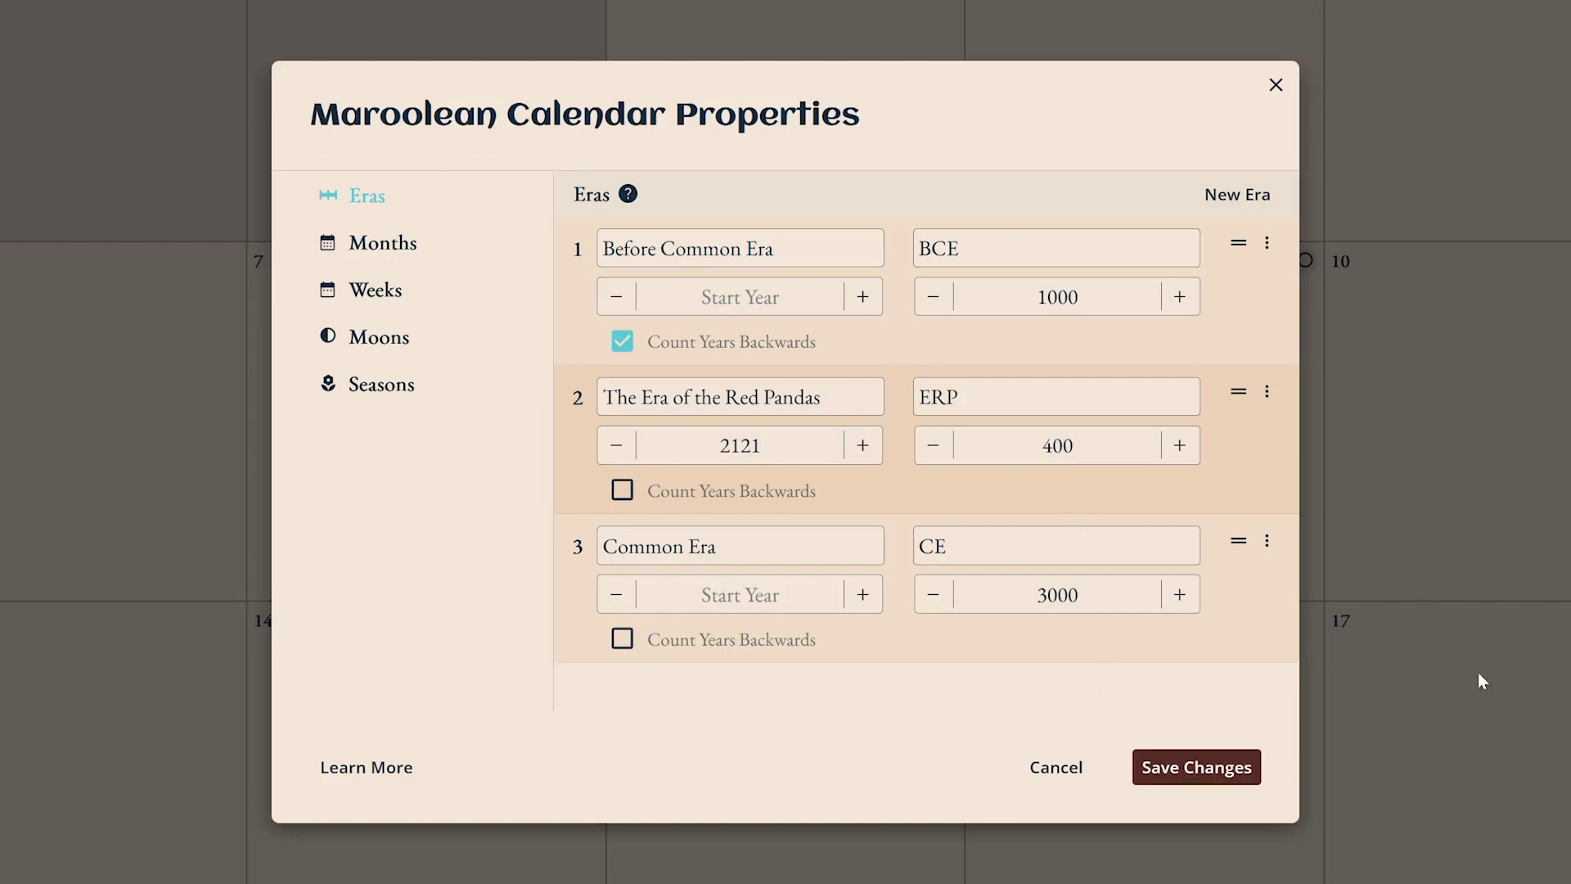
Review the calendar's month settings from January through December, including names, abbreviations and day counts
click(380, 245)
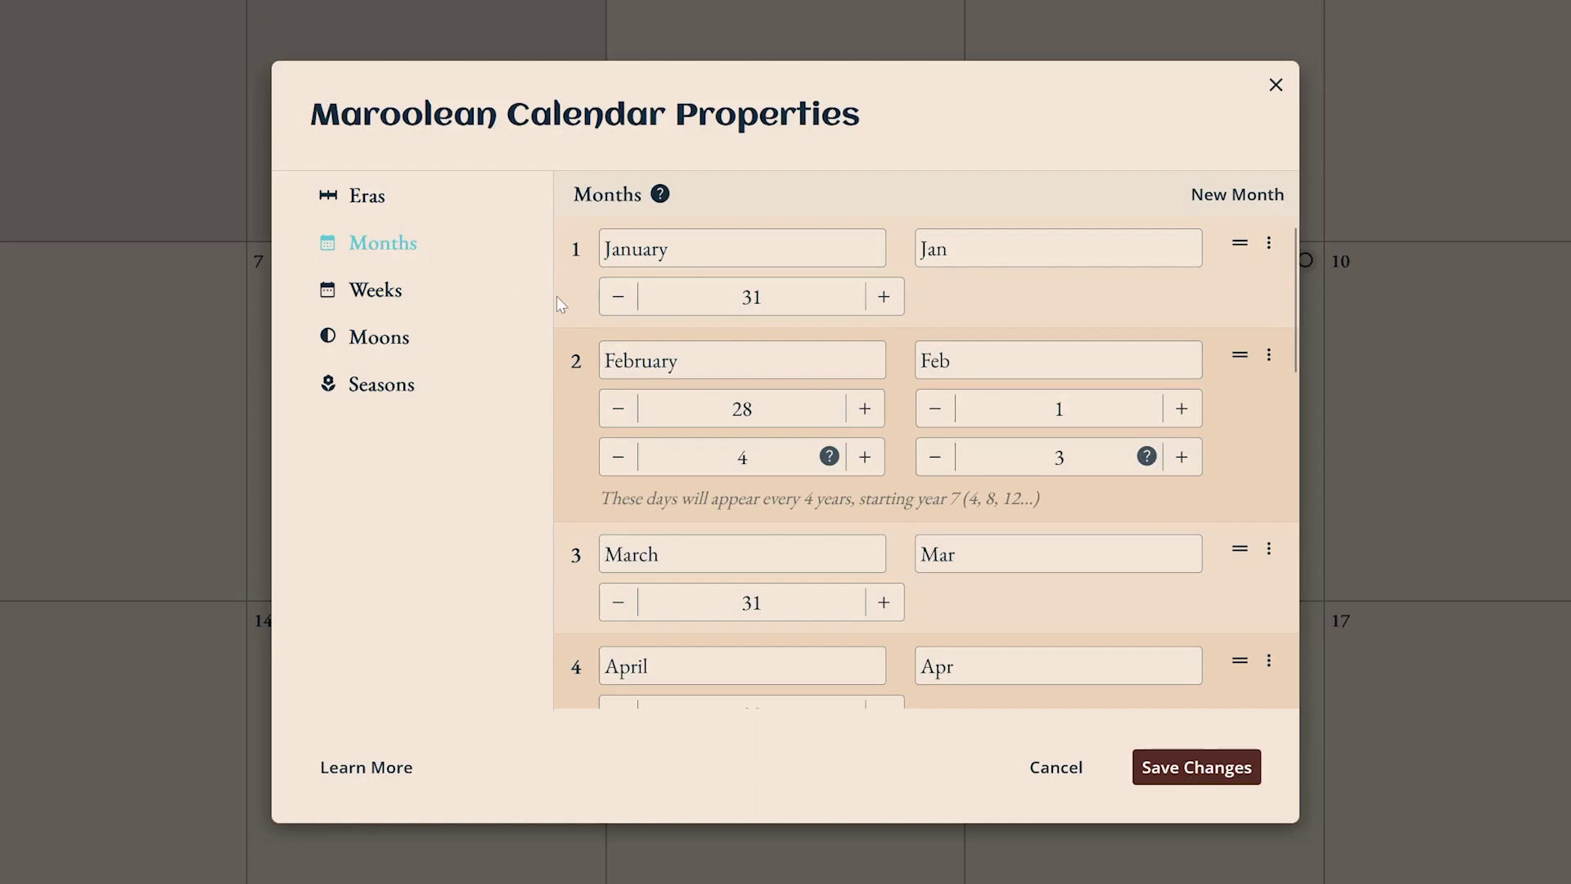
scroll(559, 303, down, 2)
scroll(557, 301, down, 7)
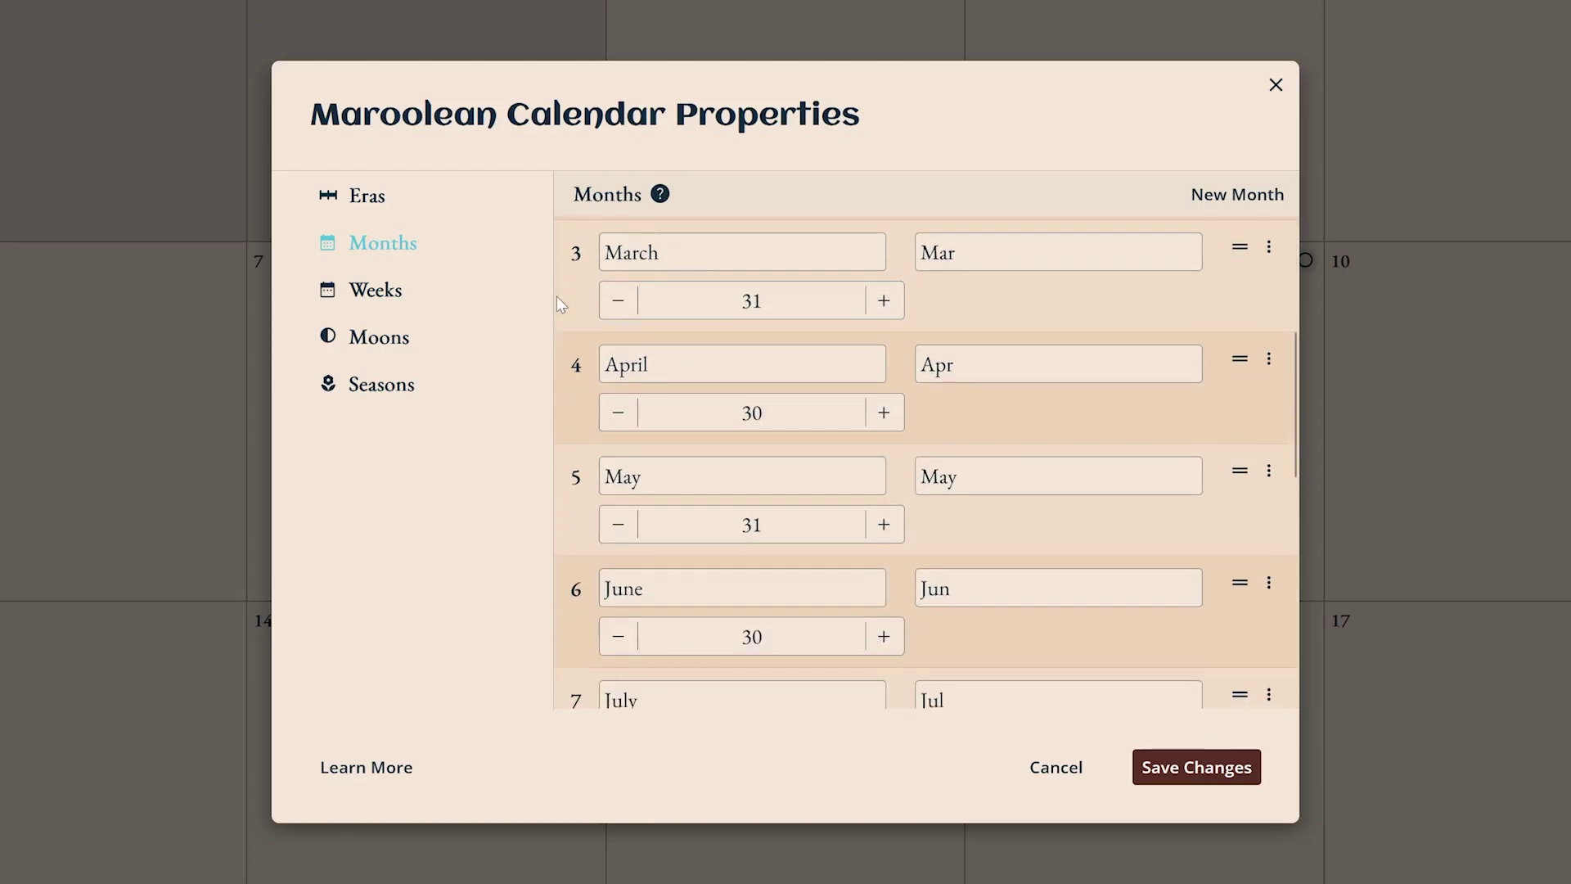
scroll(557, 302, down, 5)
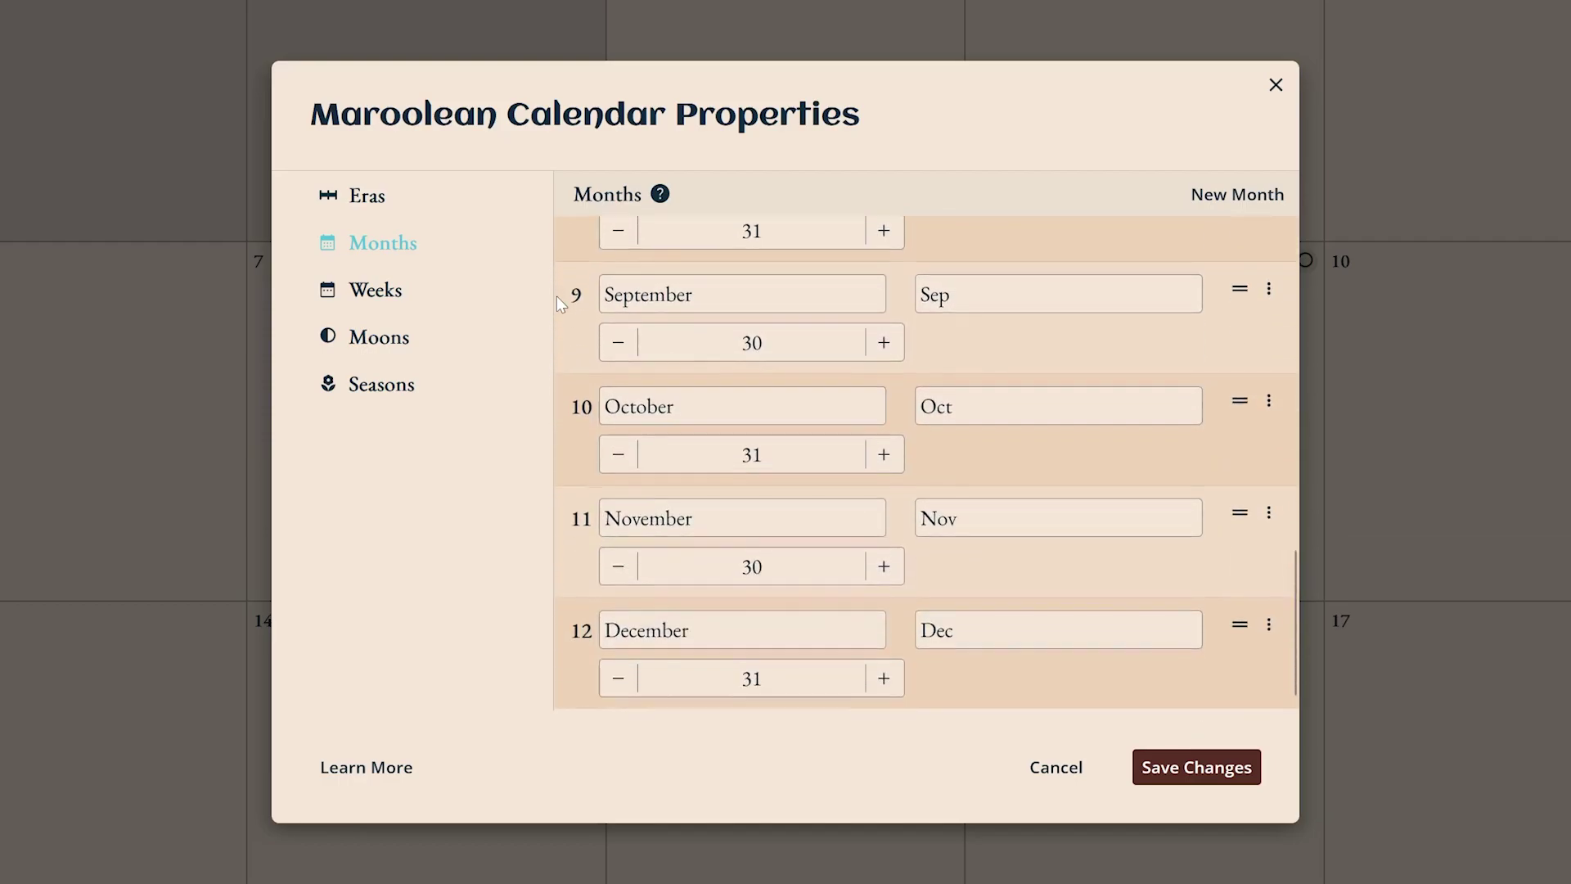
Add a thirteenth month named Anti-January with the abbreviation AJan
scroll(557, 303, up, 8)
scroll(557, 298, up, 4)
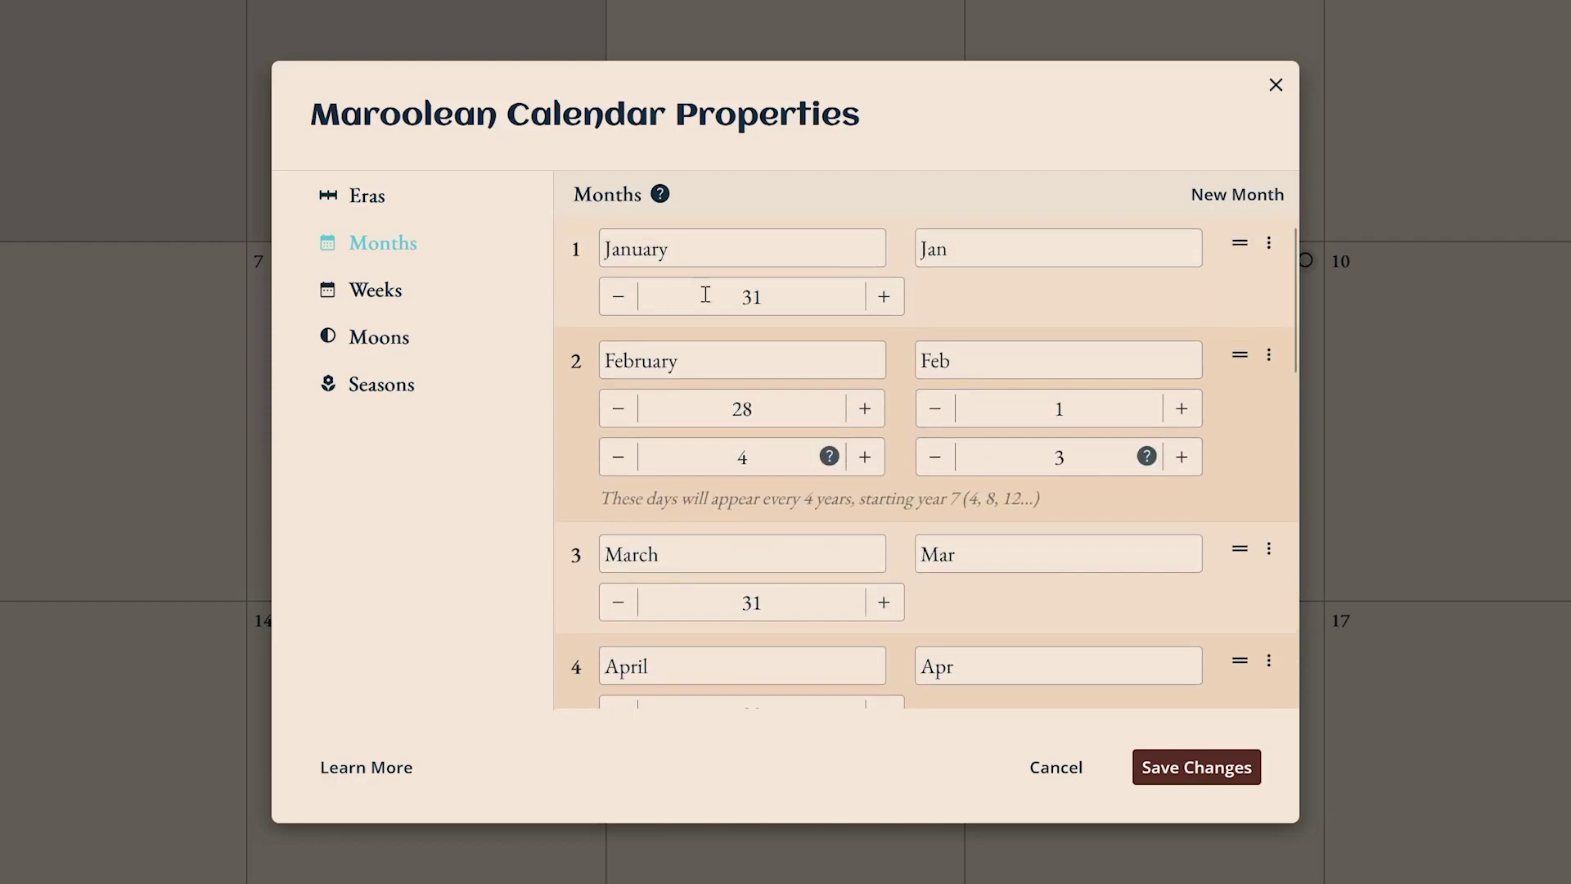
click(1259, 194)
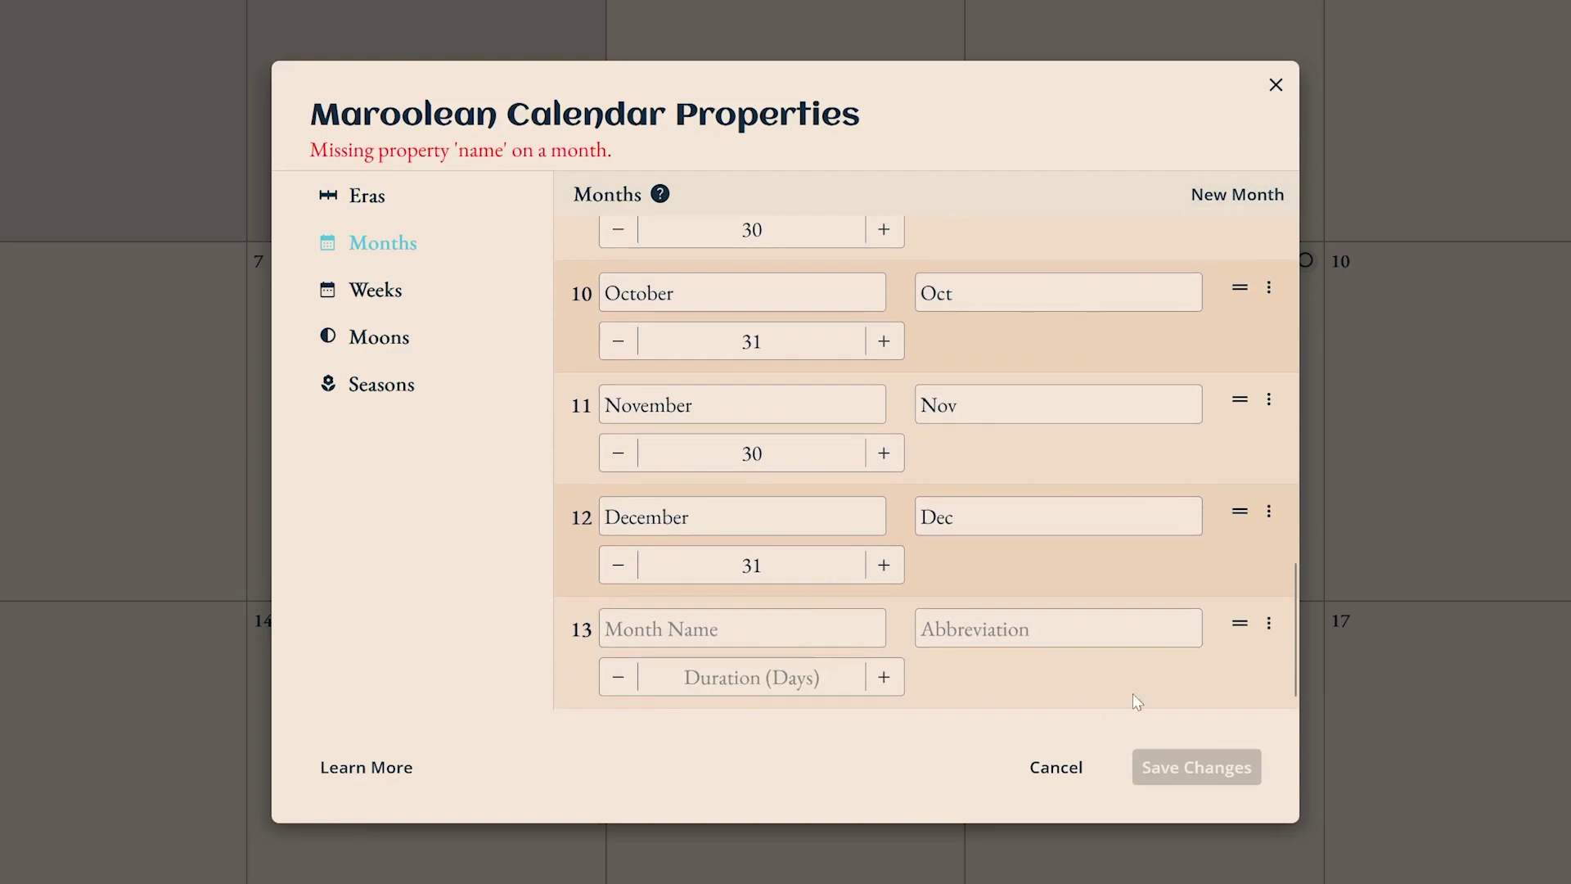
click(740, 625)
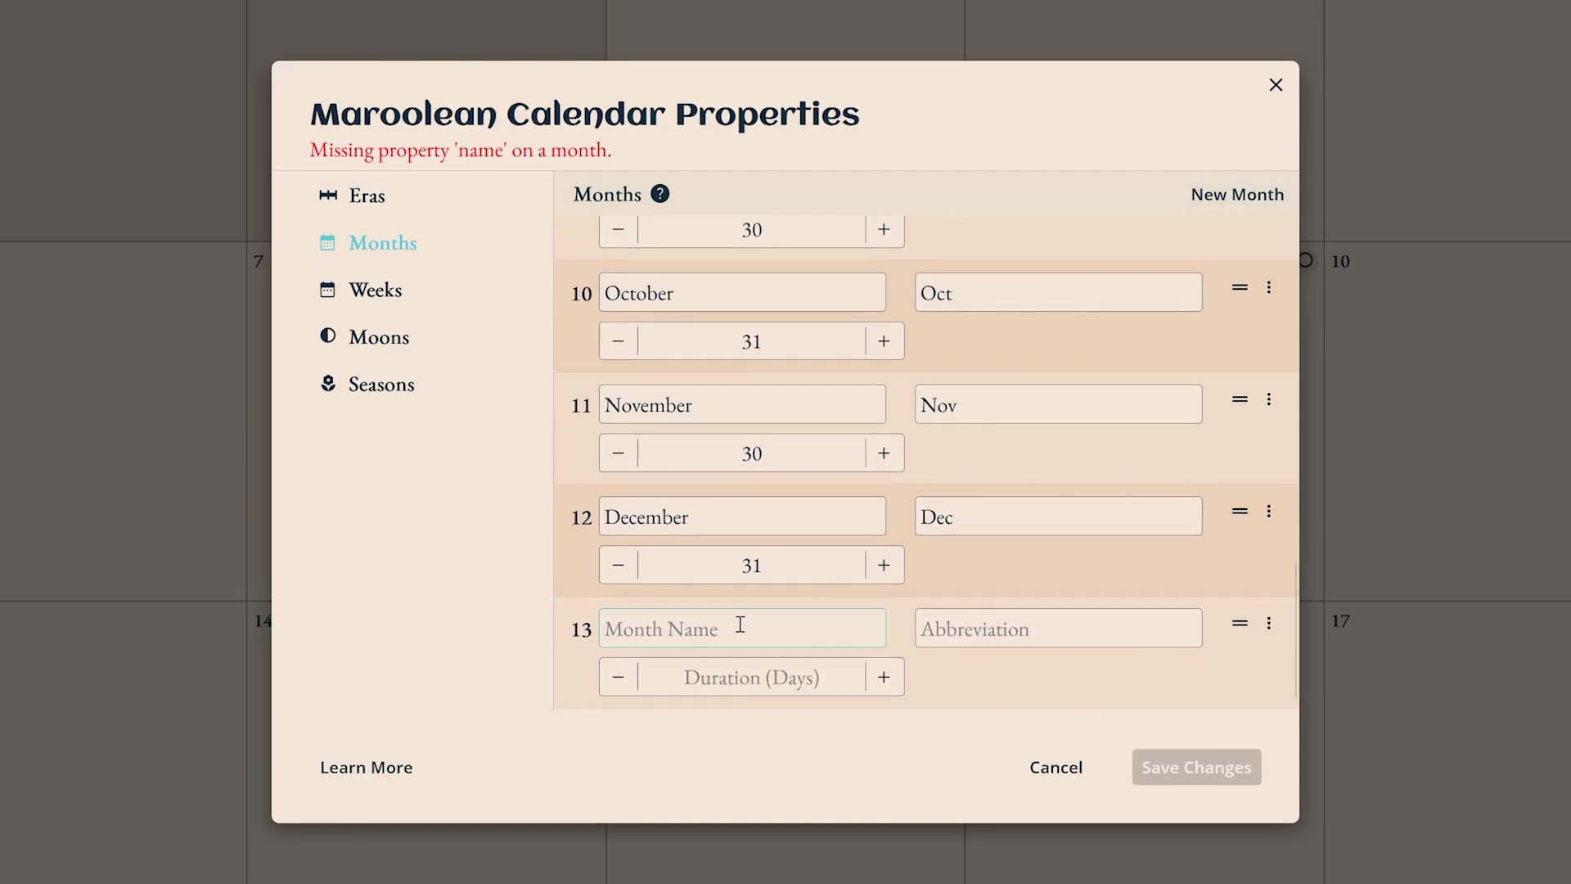
text(Anti-January)
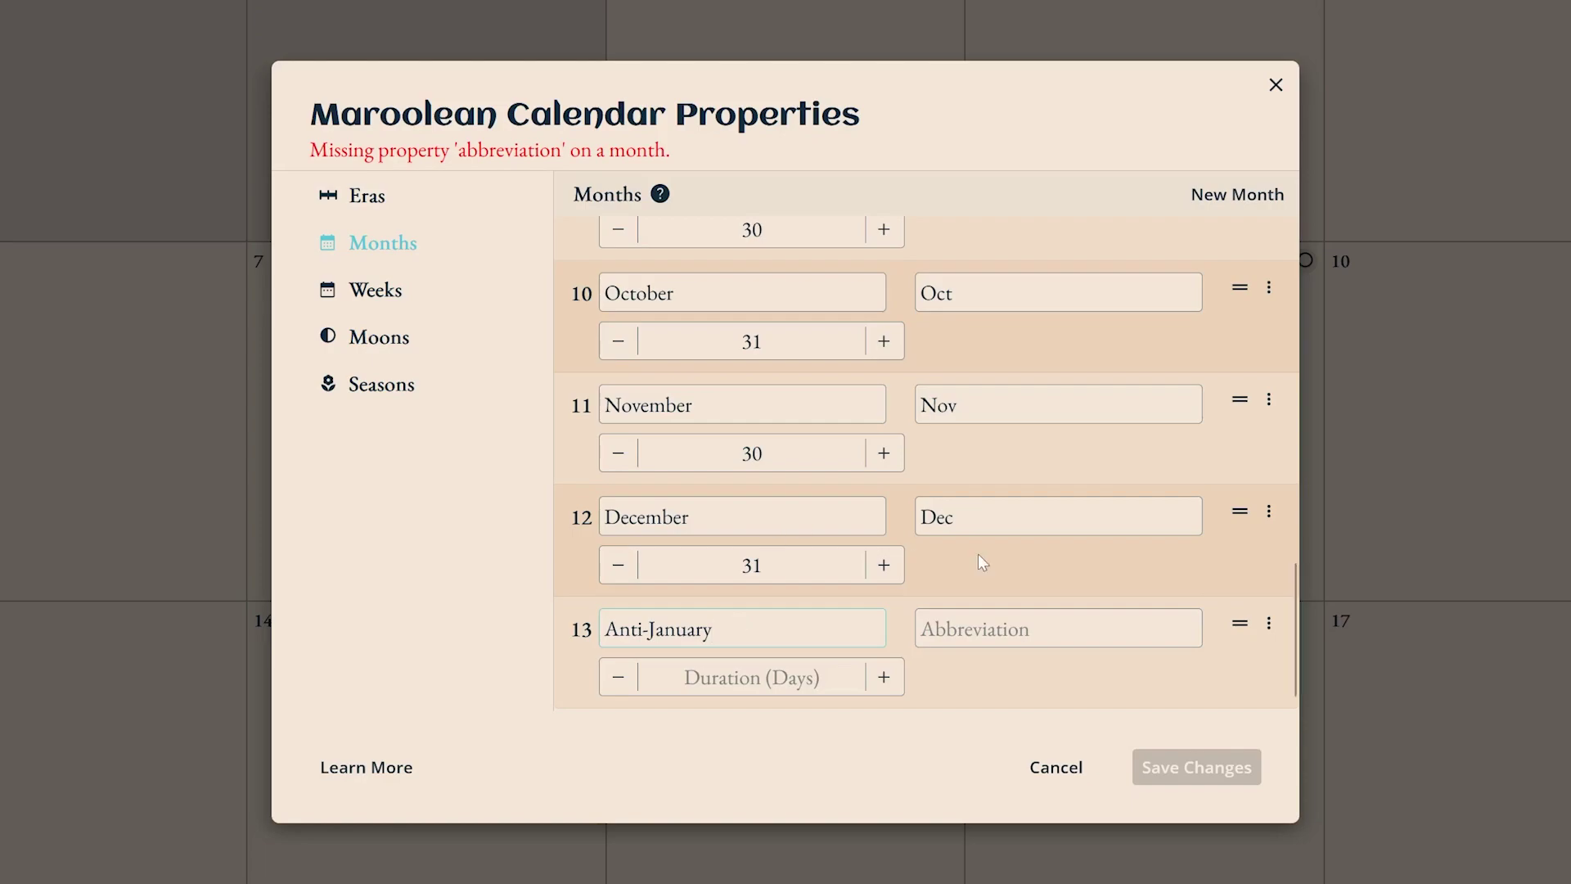
key(Tab)
text(AJan)
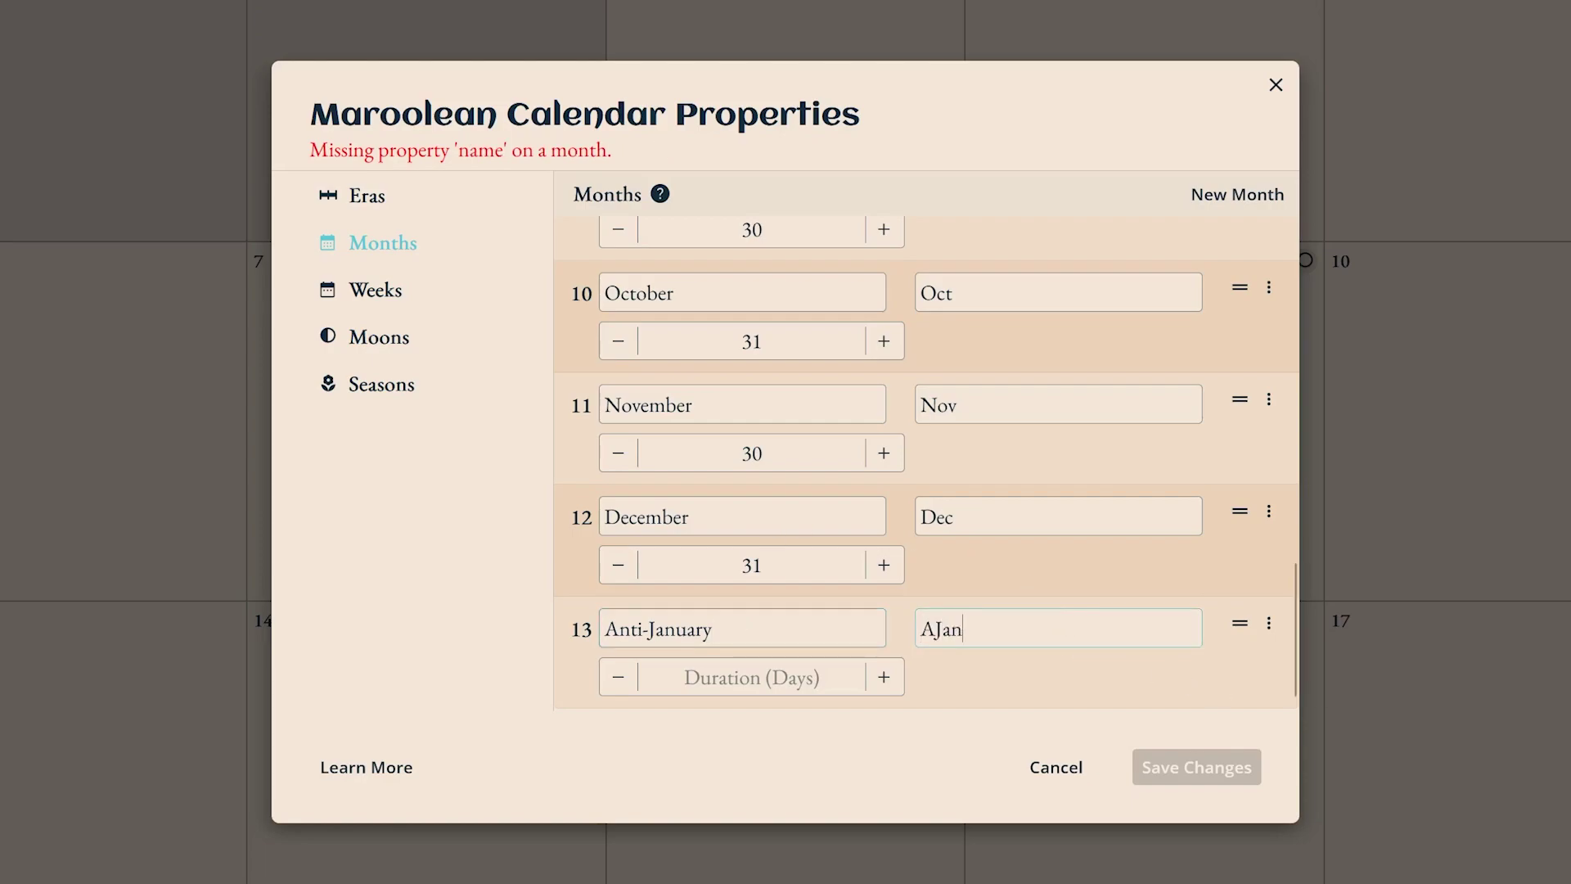
Make Anti-January include intercalary days, with a duration of 28 days and 1 intercalary day
click(1266, 625)
mouse_move(1237, 664)
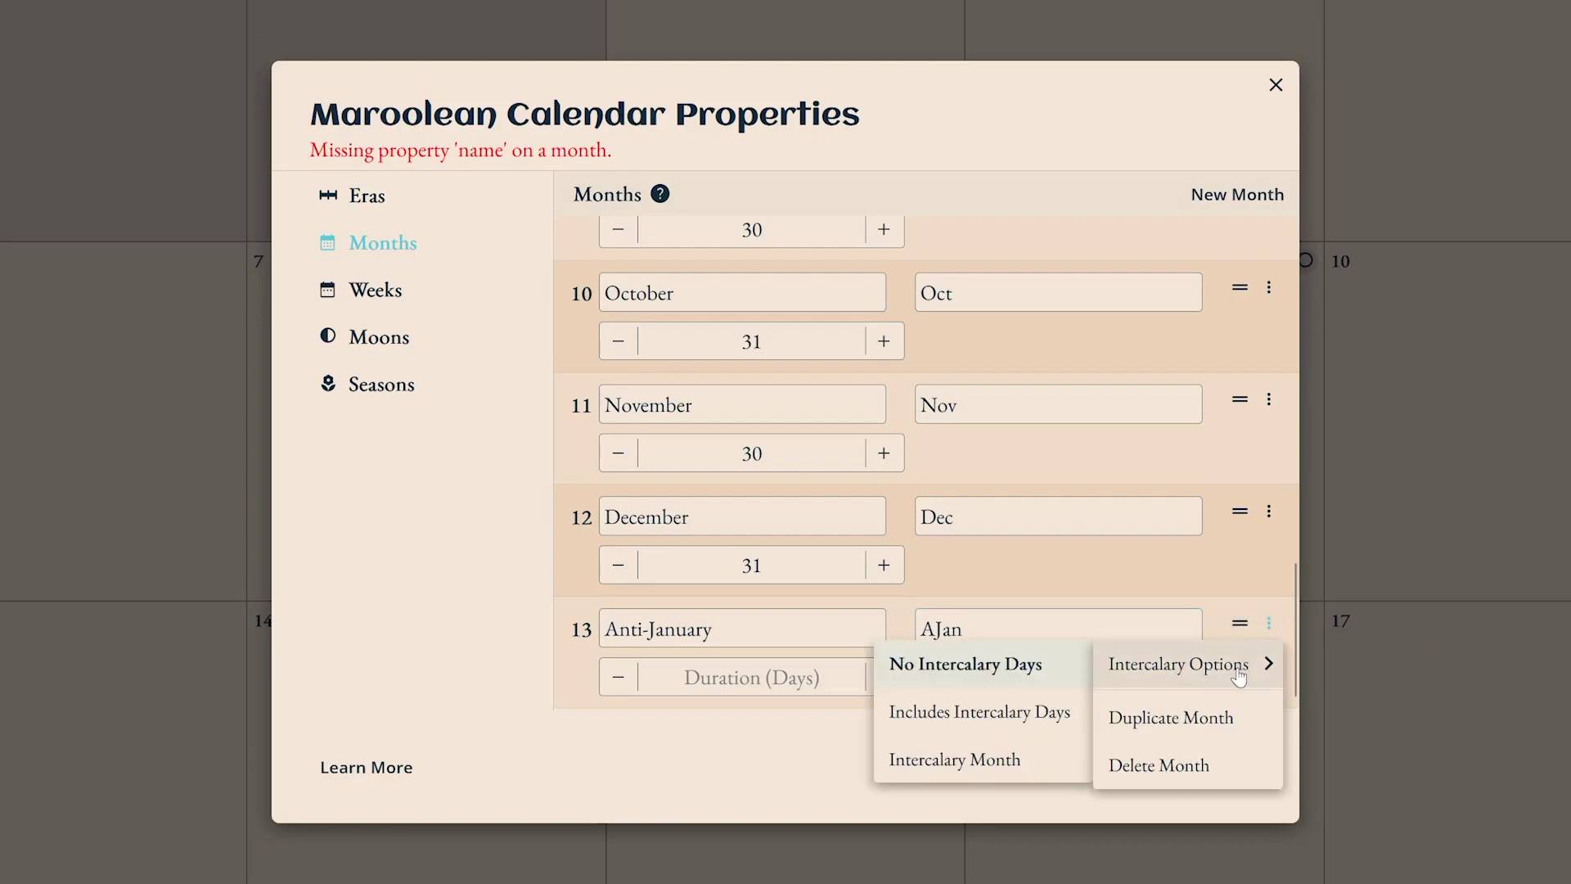
click(1022, 713)
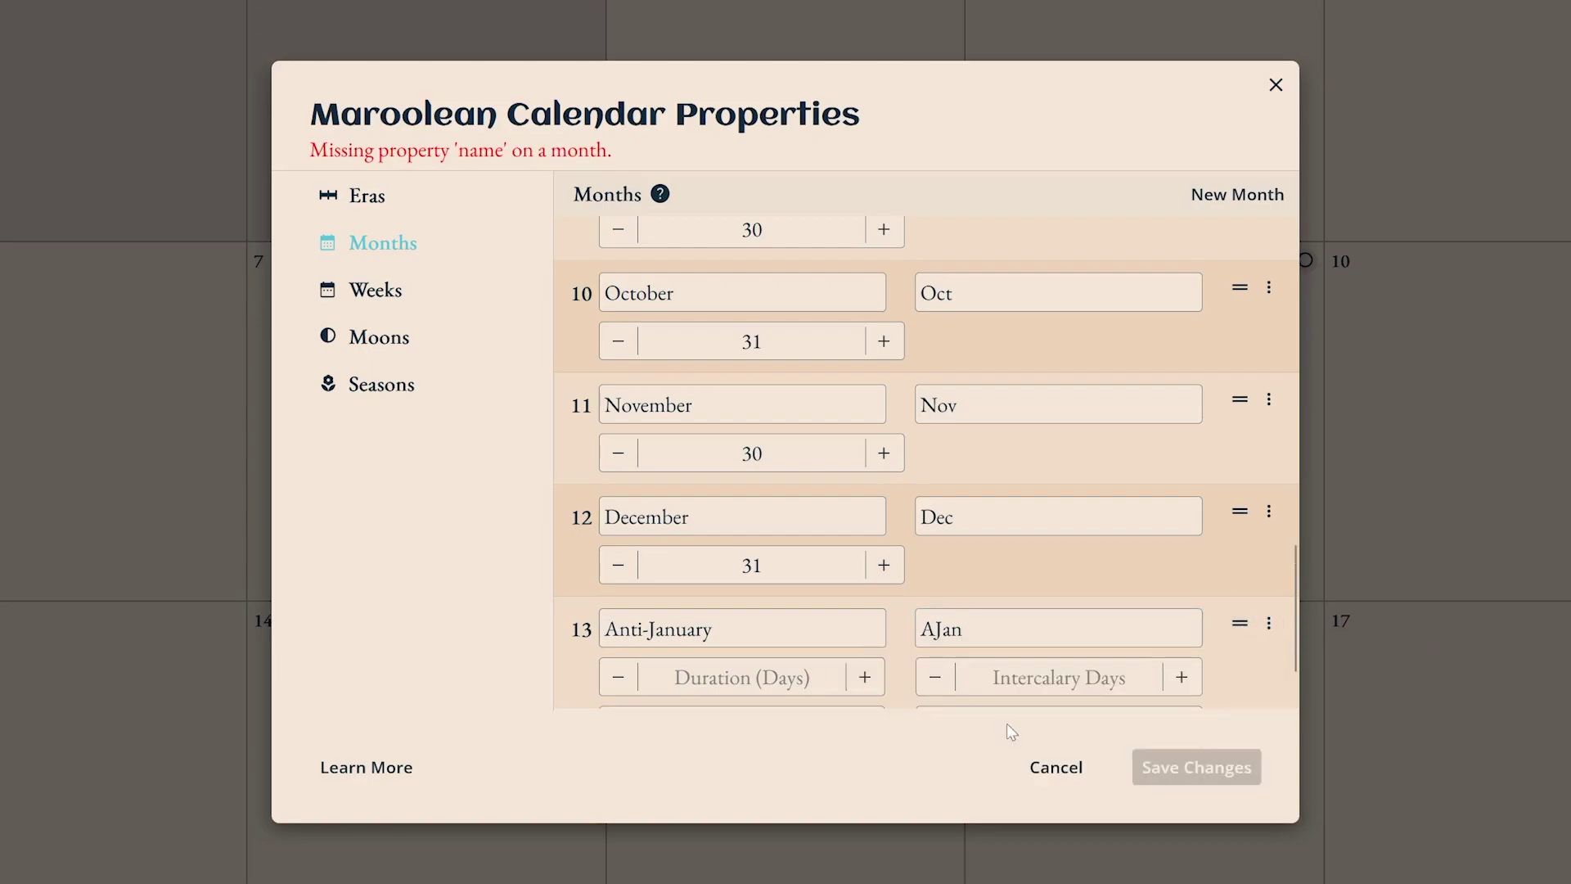
scroll(859, 667, down, 1)
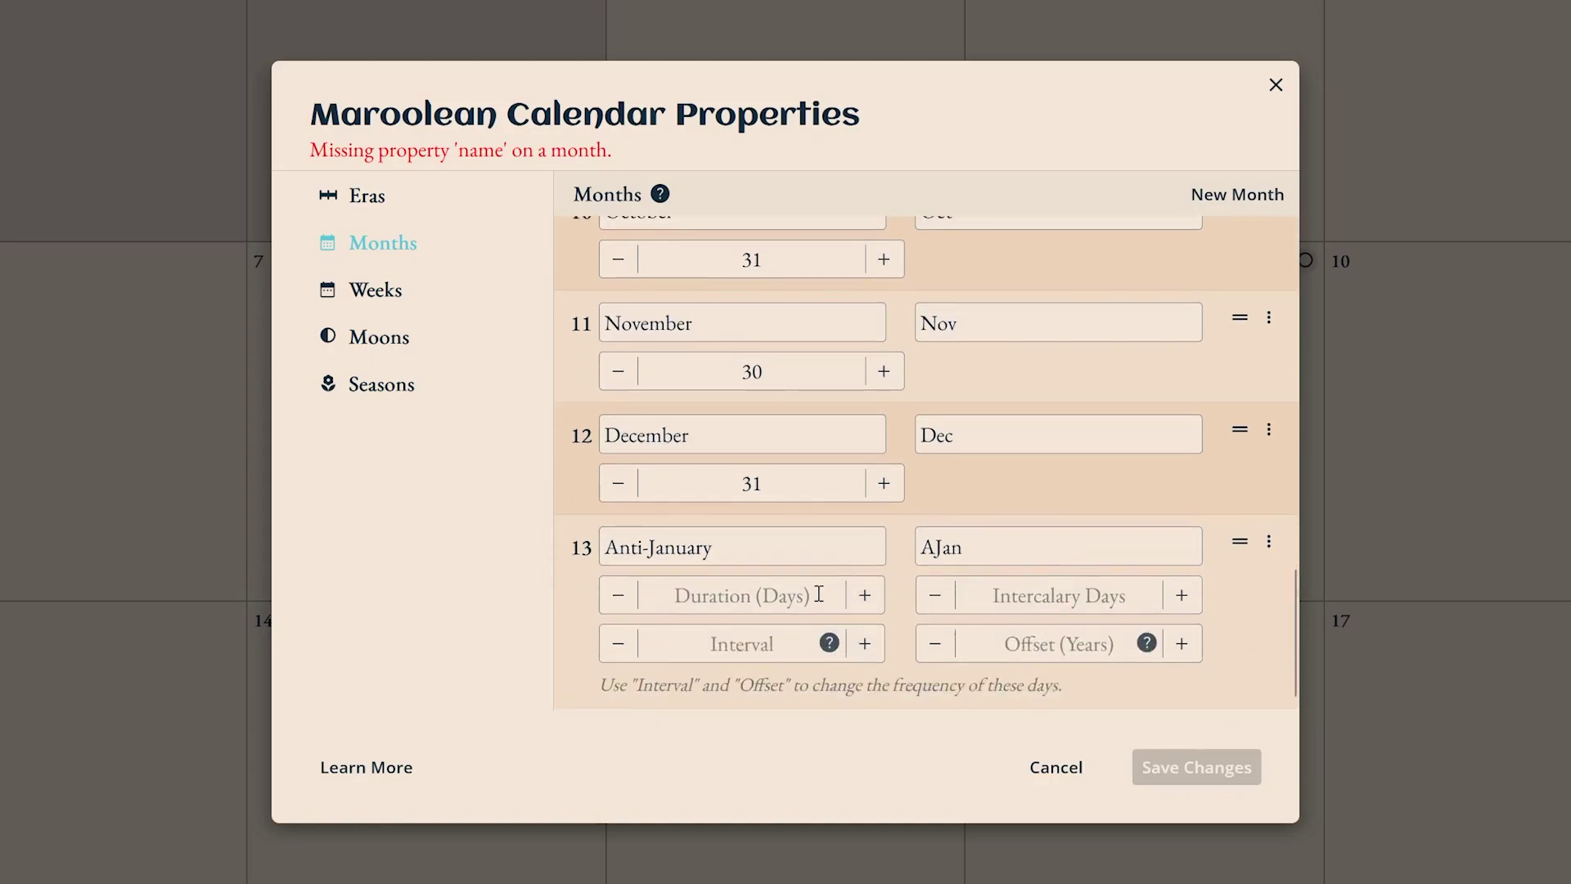
click(807, 600)
text(28)
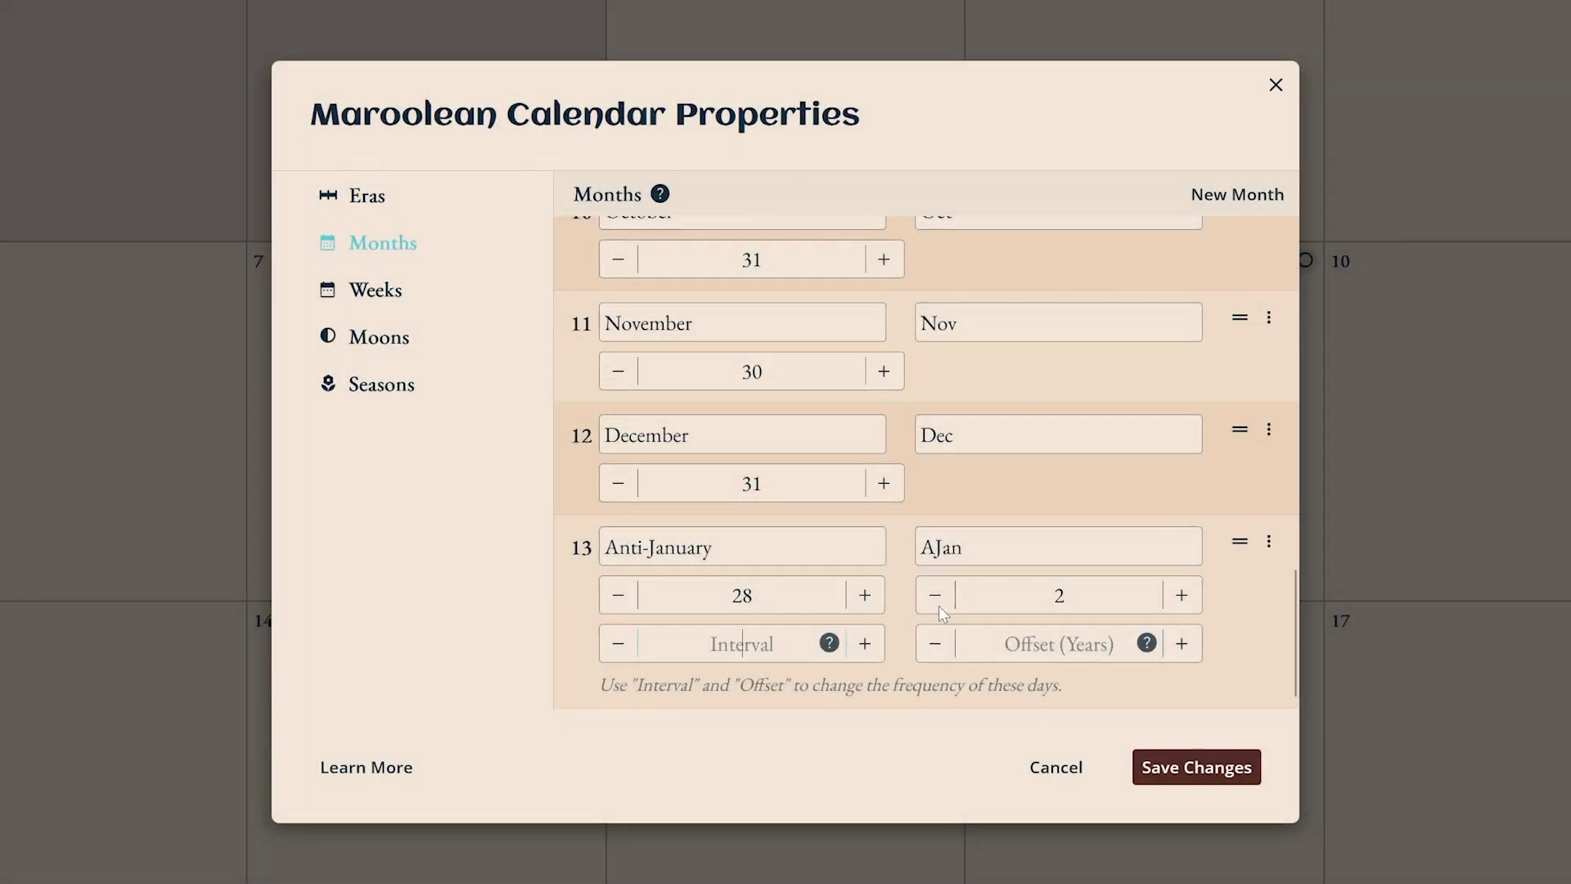
click(937, 597)
Set Anti-January's intercalary day to an interval of 4 with an offset of 3 years
click(784, 647)
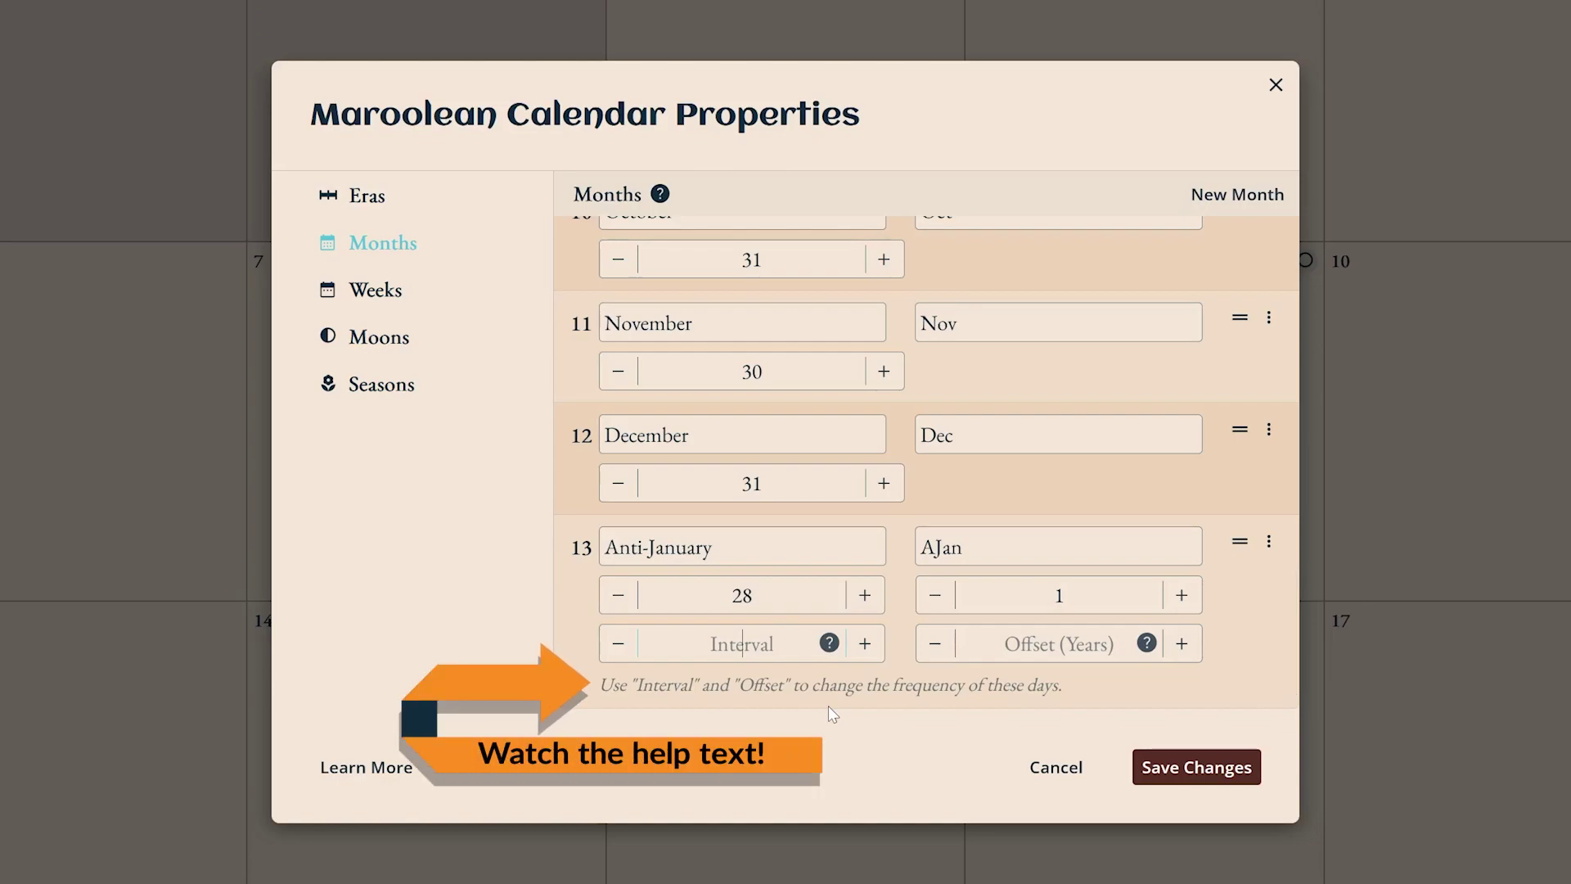
text(4)
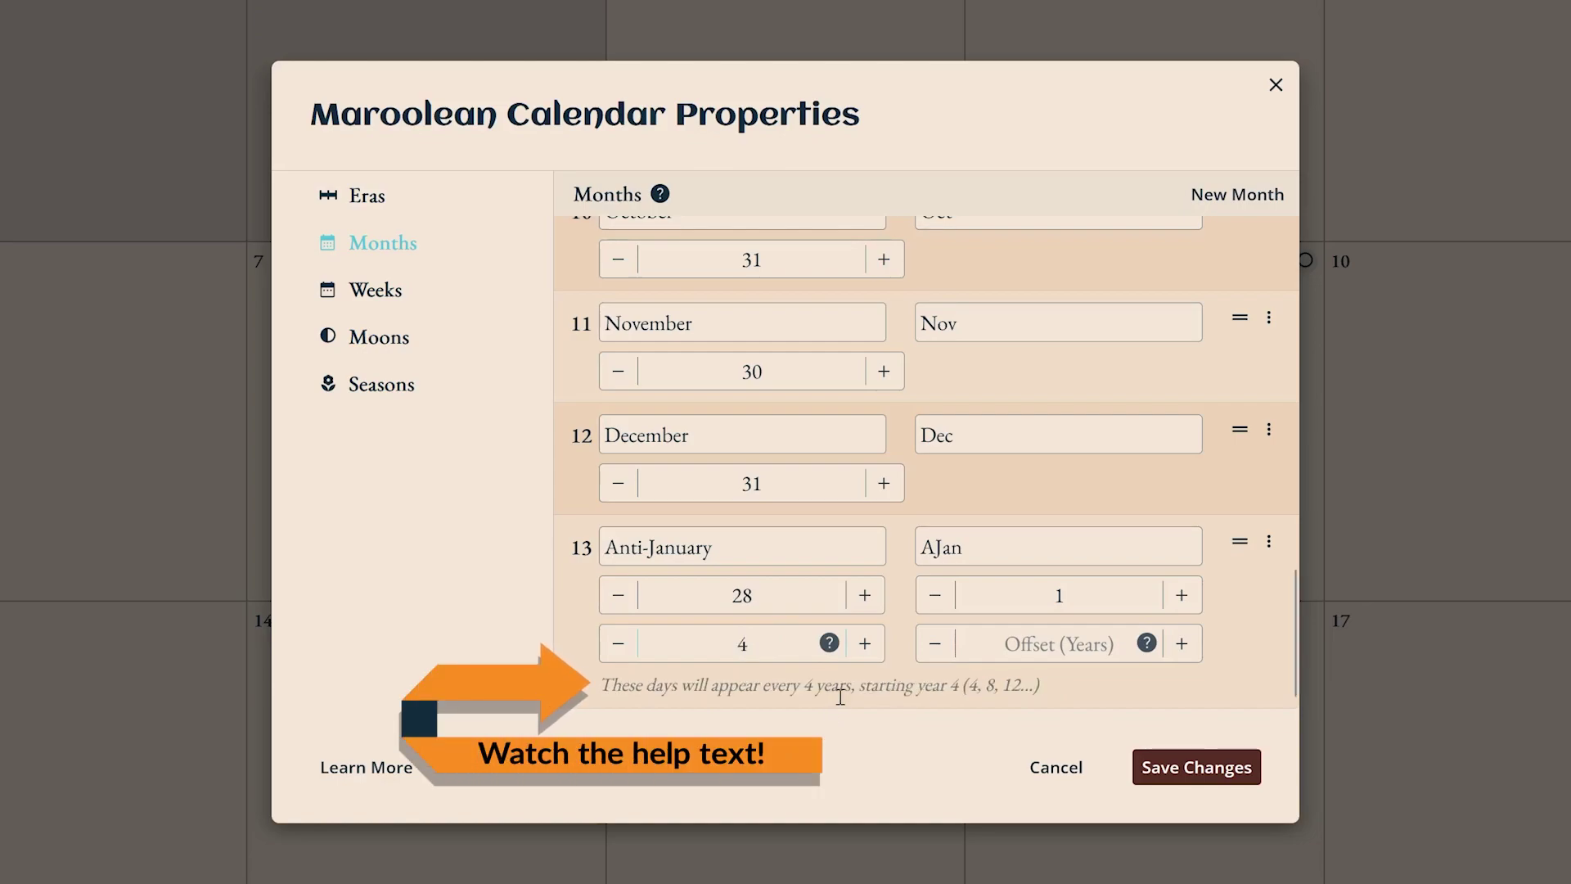
click(1085, 659)
text(3)
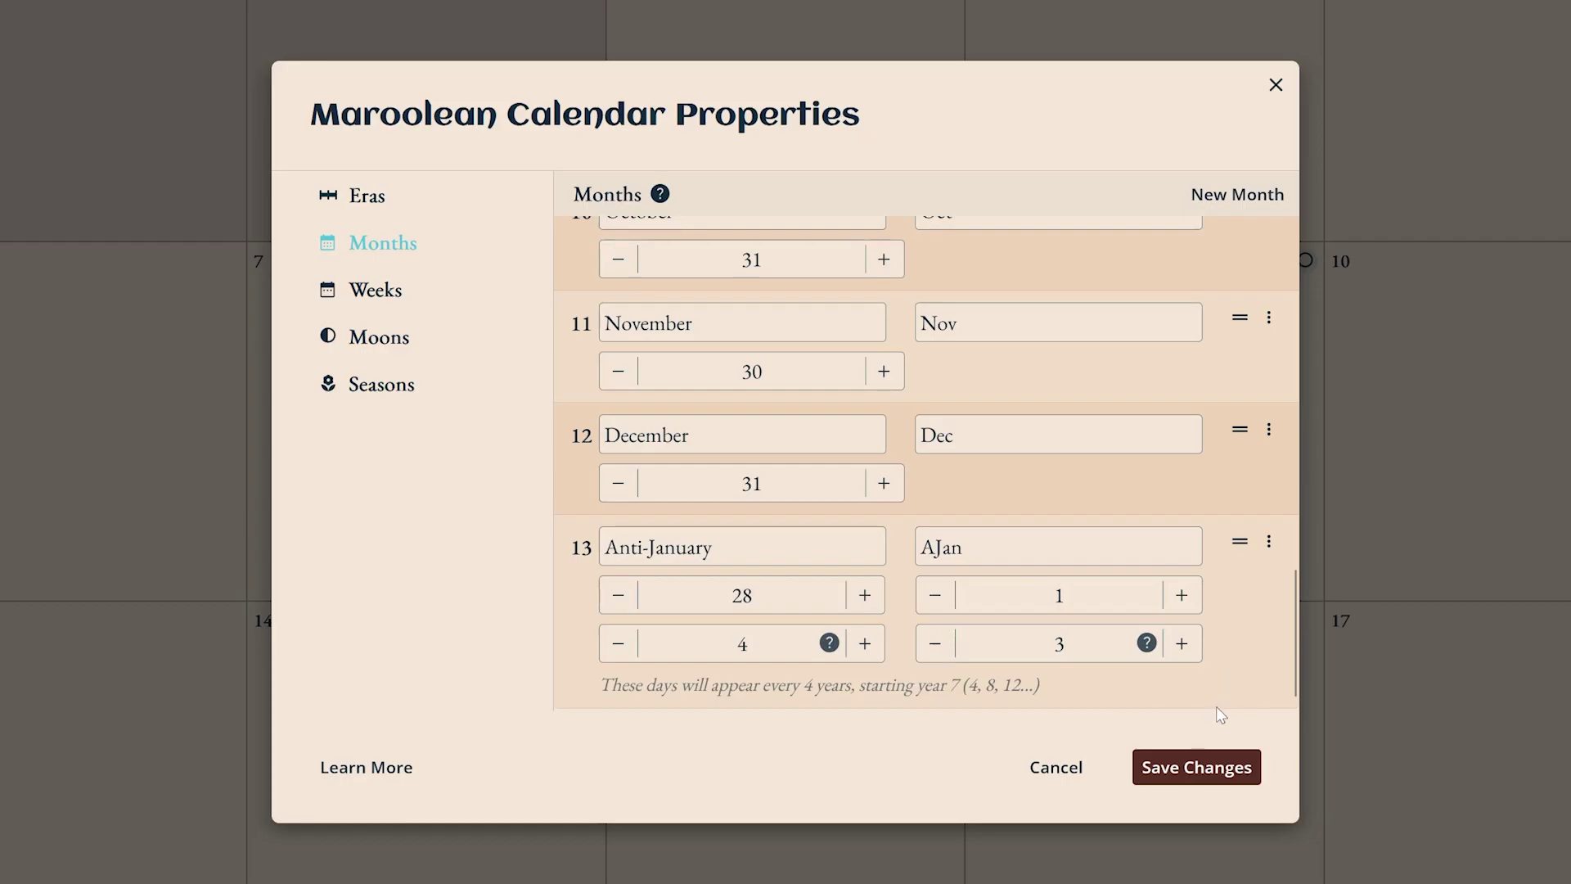
Add a new week named Week of Awesomeness to the calendar's week settings
scroll(1216, 704, up, 15)
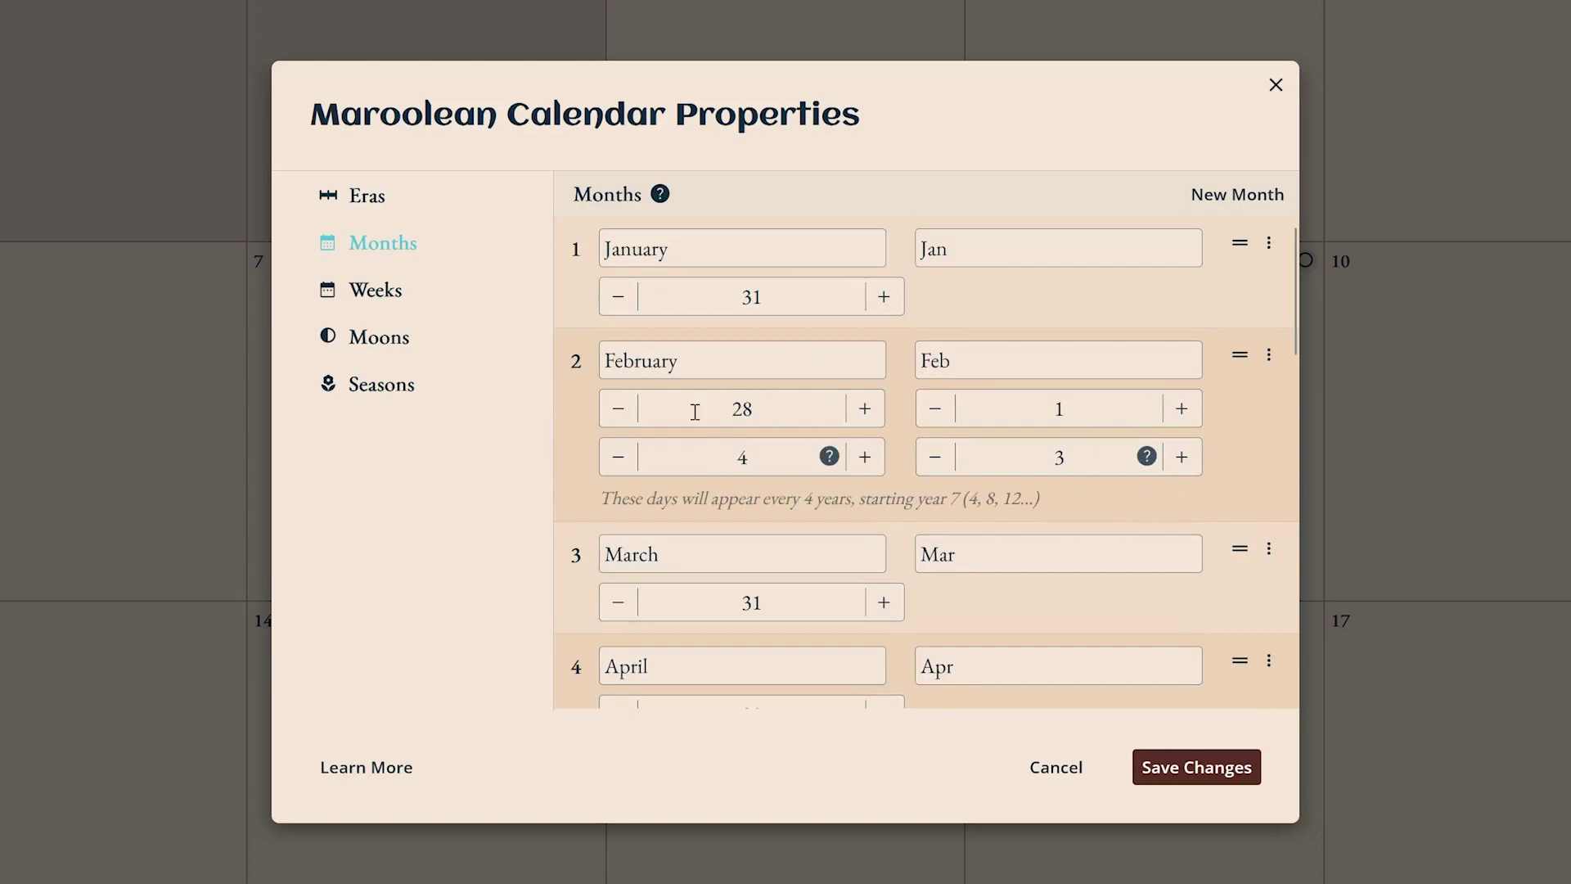
click(392, 296)
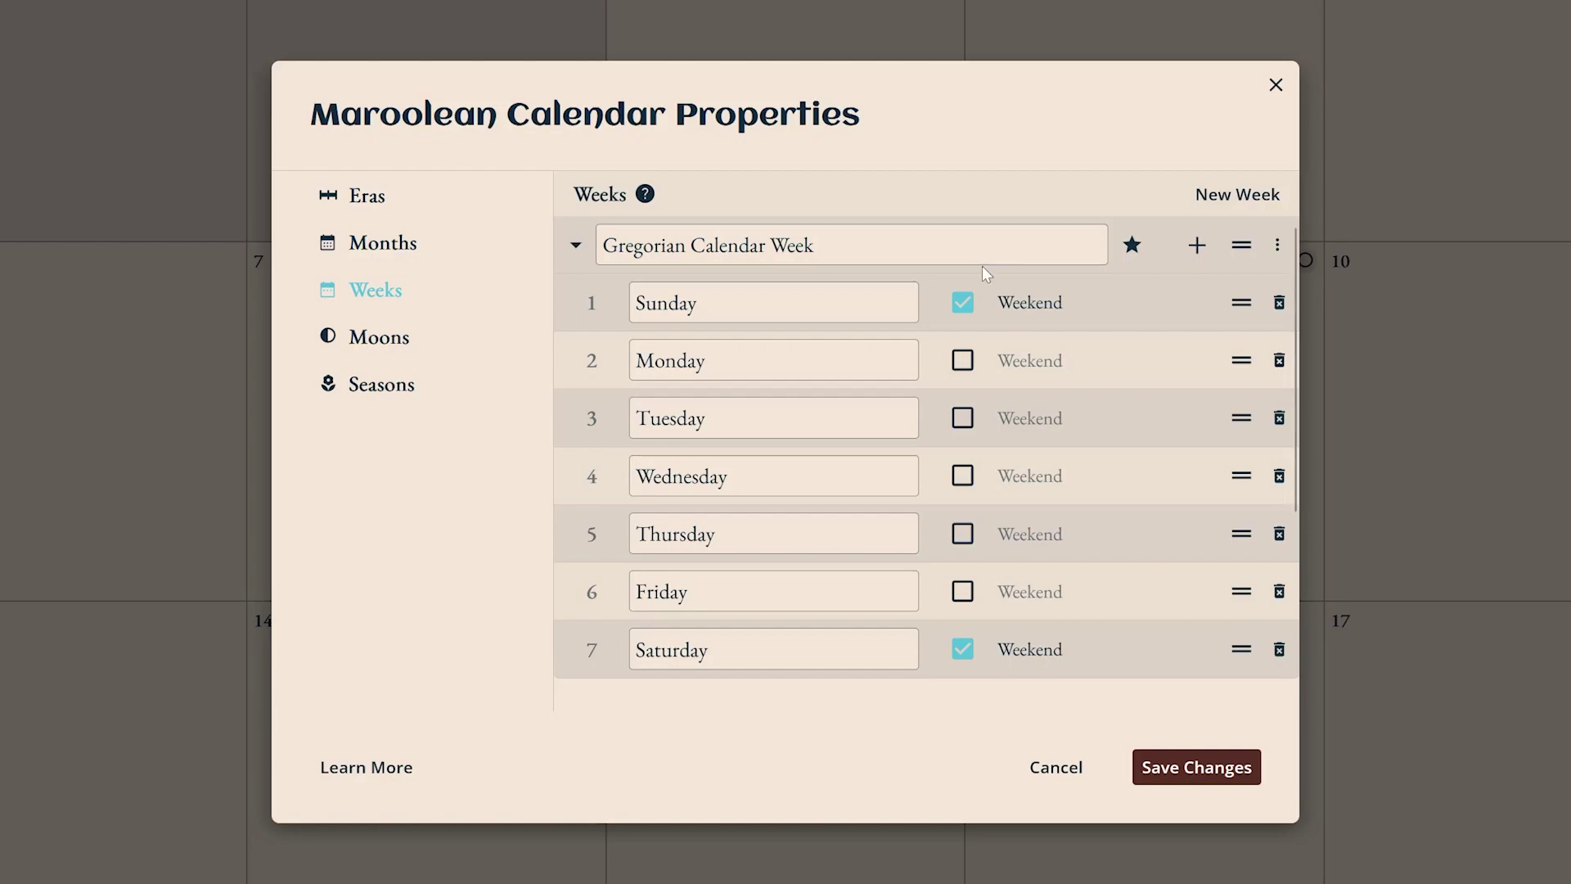
click(1231, 197)
click(821, 339)
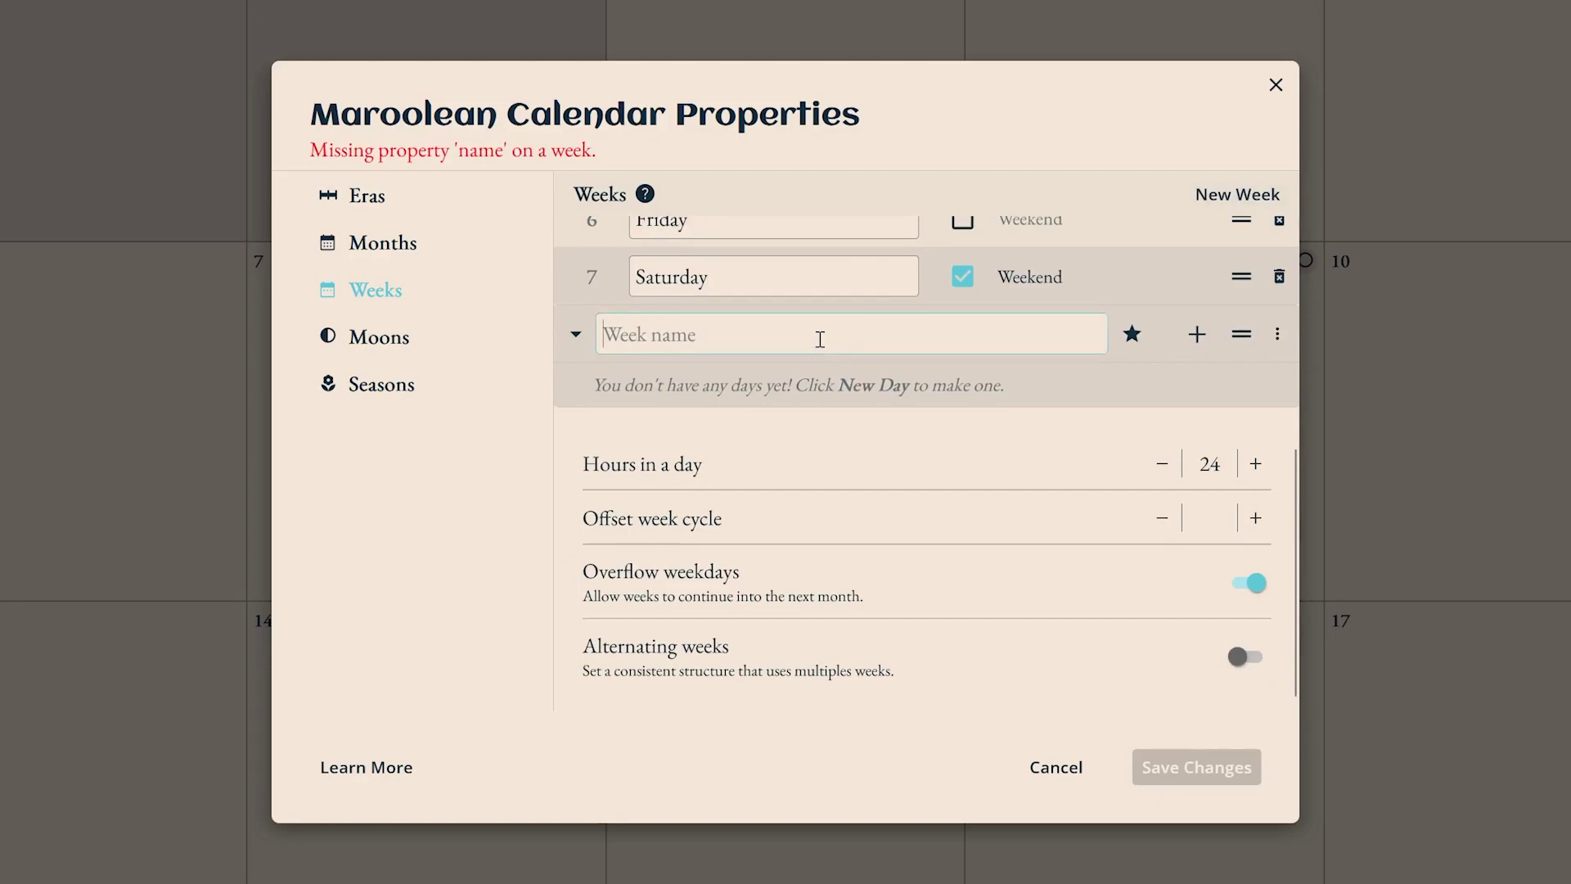
text(Week of)
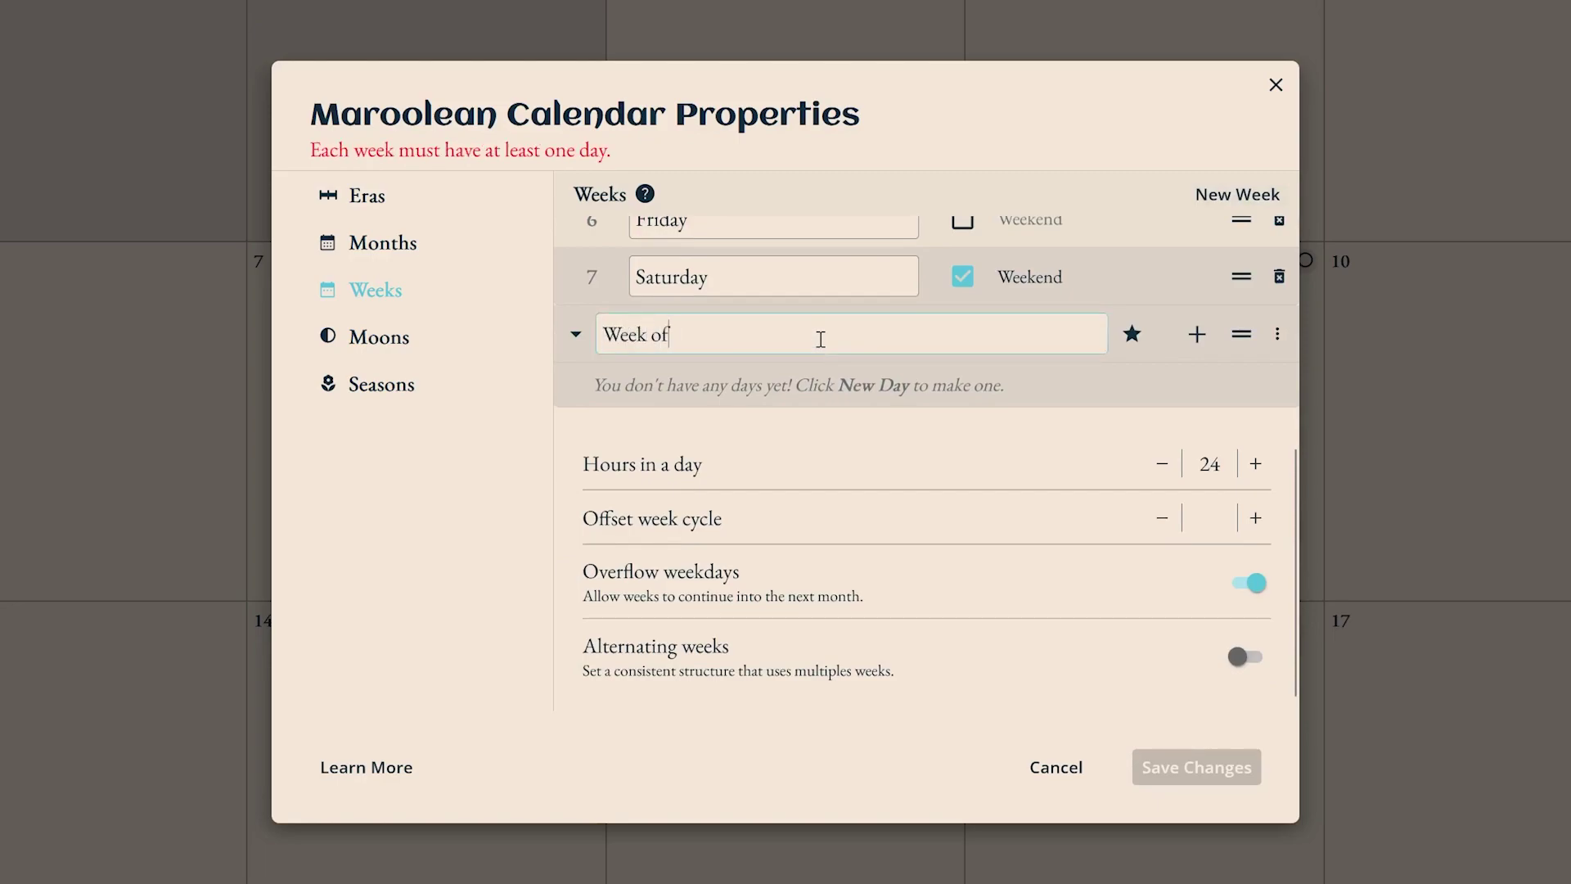
text( Awesomeness)
Give Week of Awesomeness the days Red Panda Day, Axolotl Day, Some Day and the weekend day Holiday (one every week baby)
click(1193, 343)
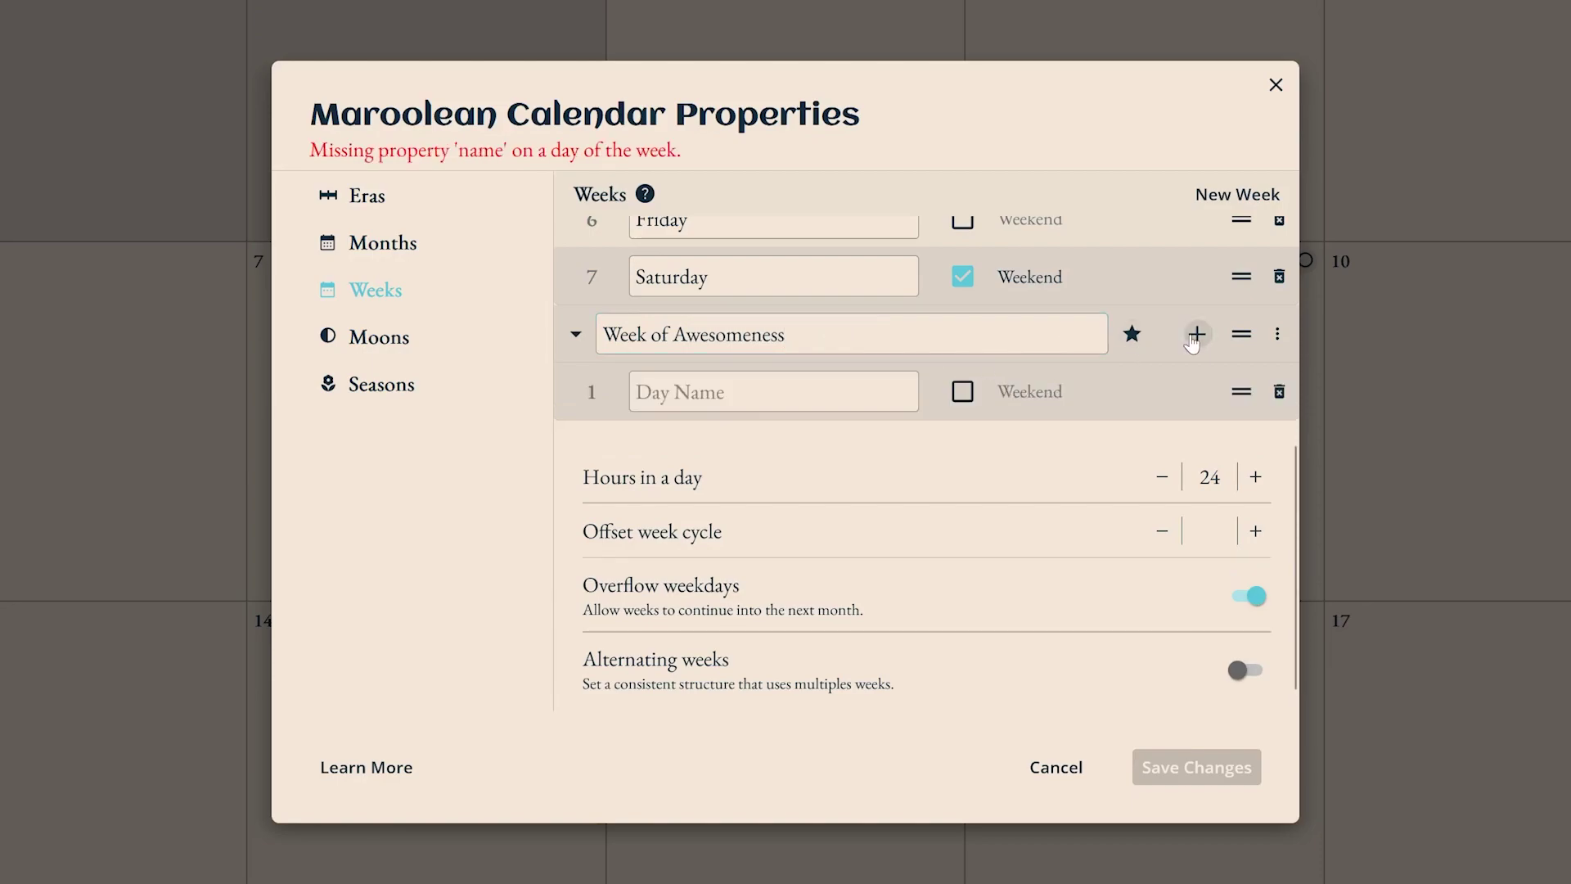
click(809, 404)
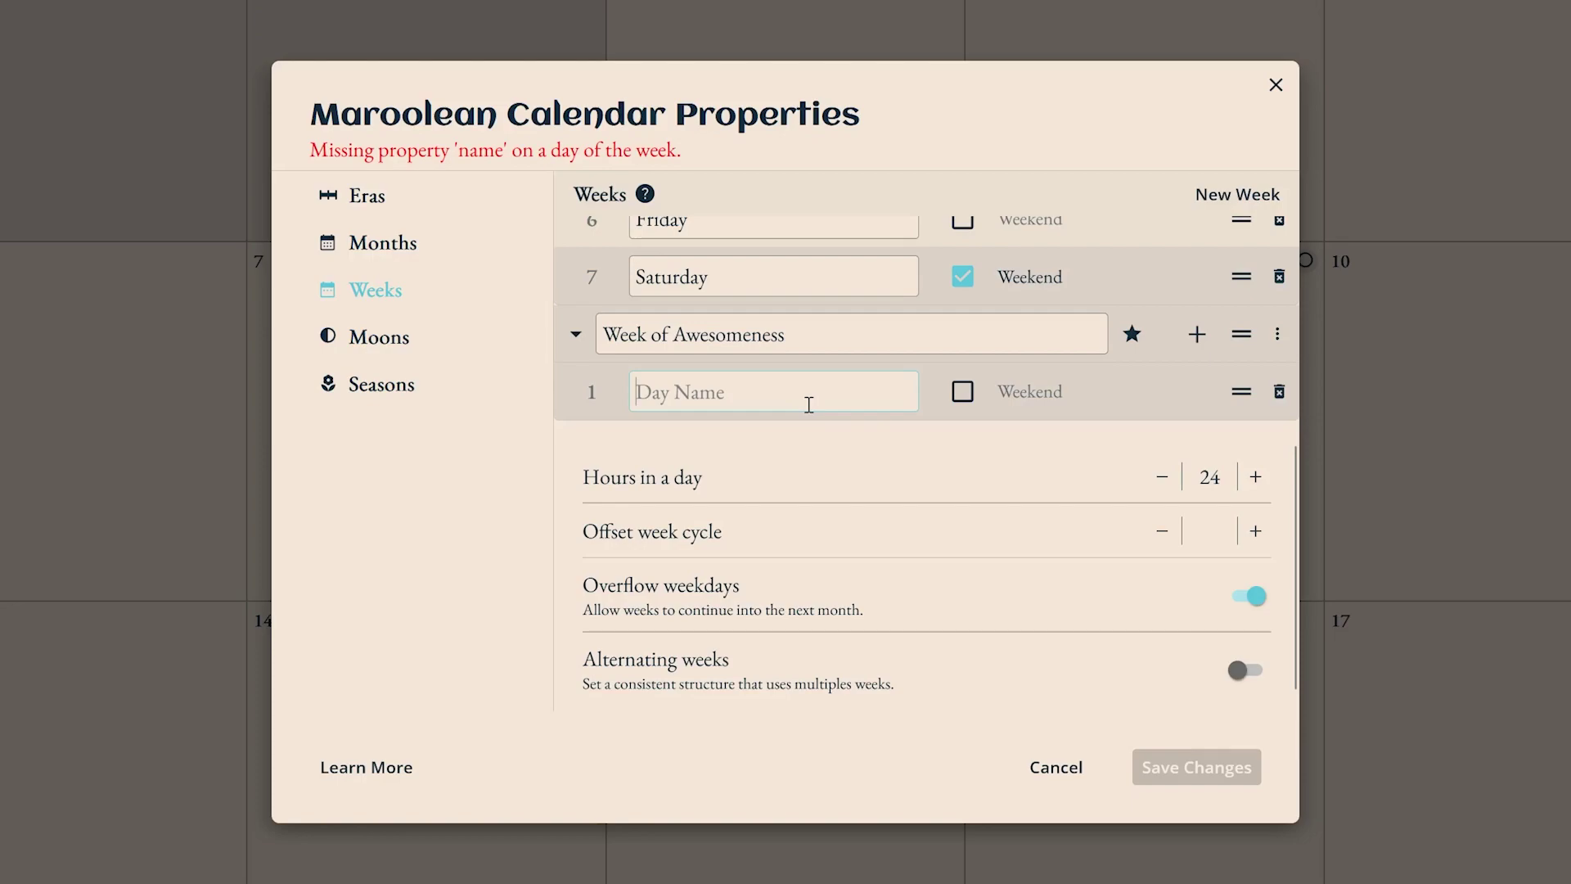
text(Red Panda Day)
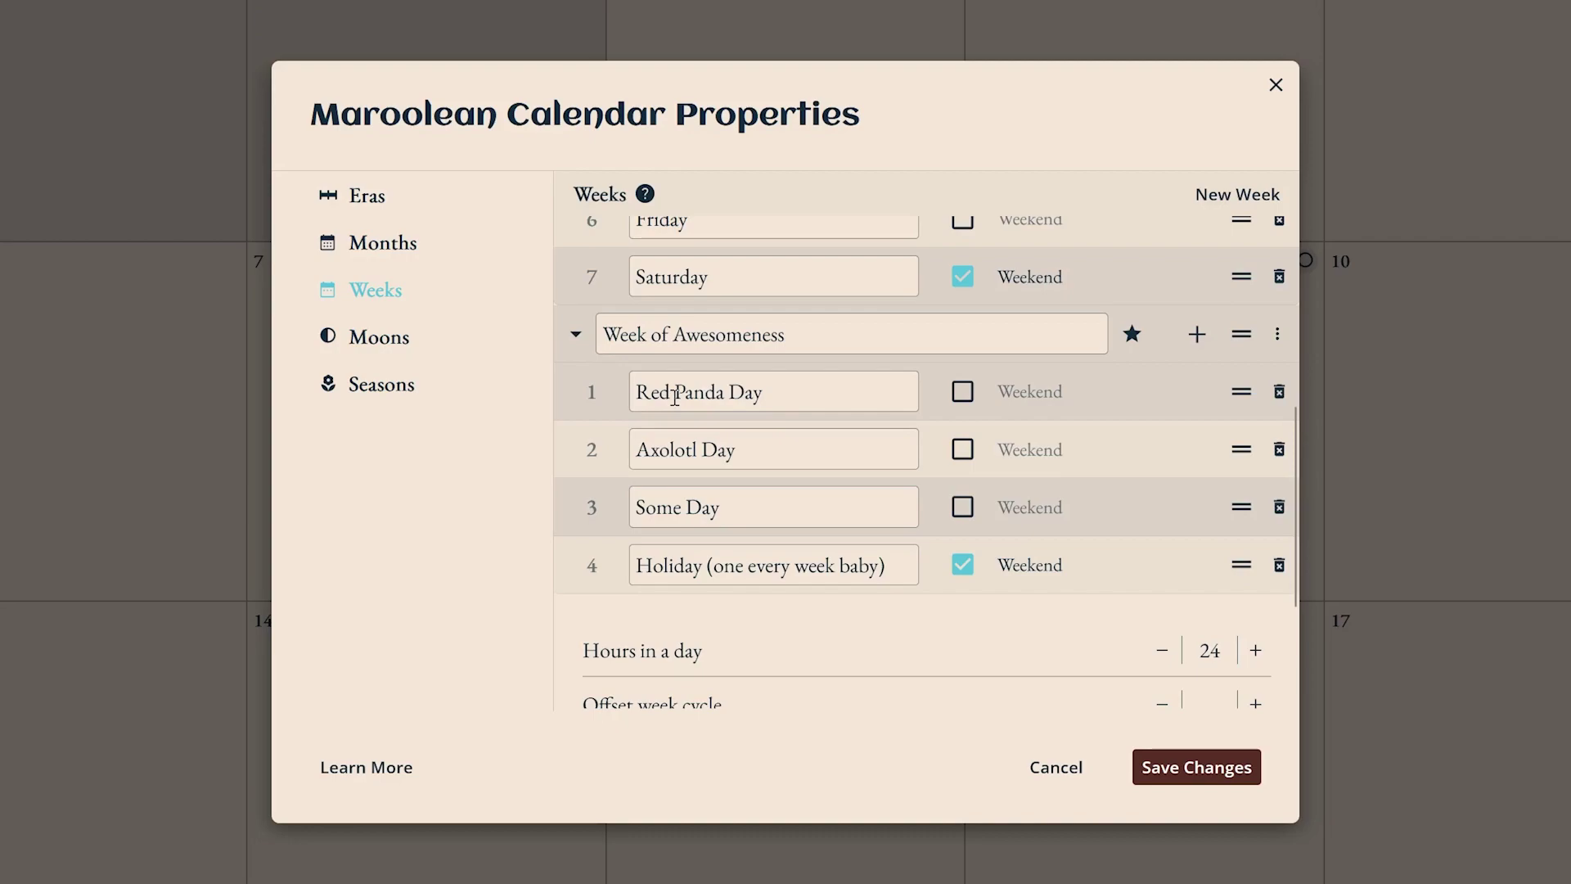
Enable alternating weeks, add Week of Awesomeness to the cycle after Gregorian Calendar Week, and save the calendar changes
scroll(675, 398, down, 4)
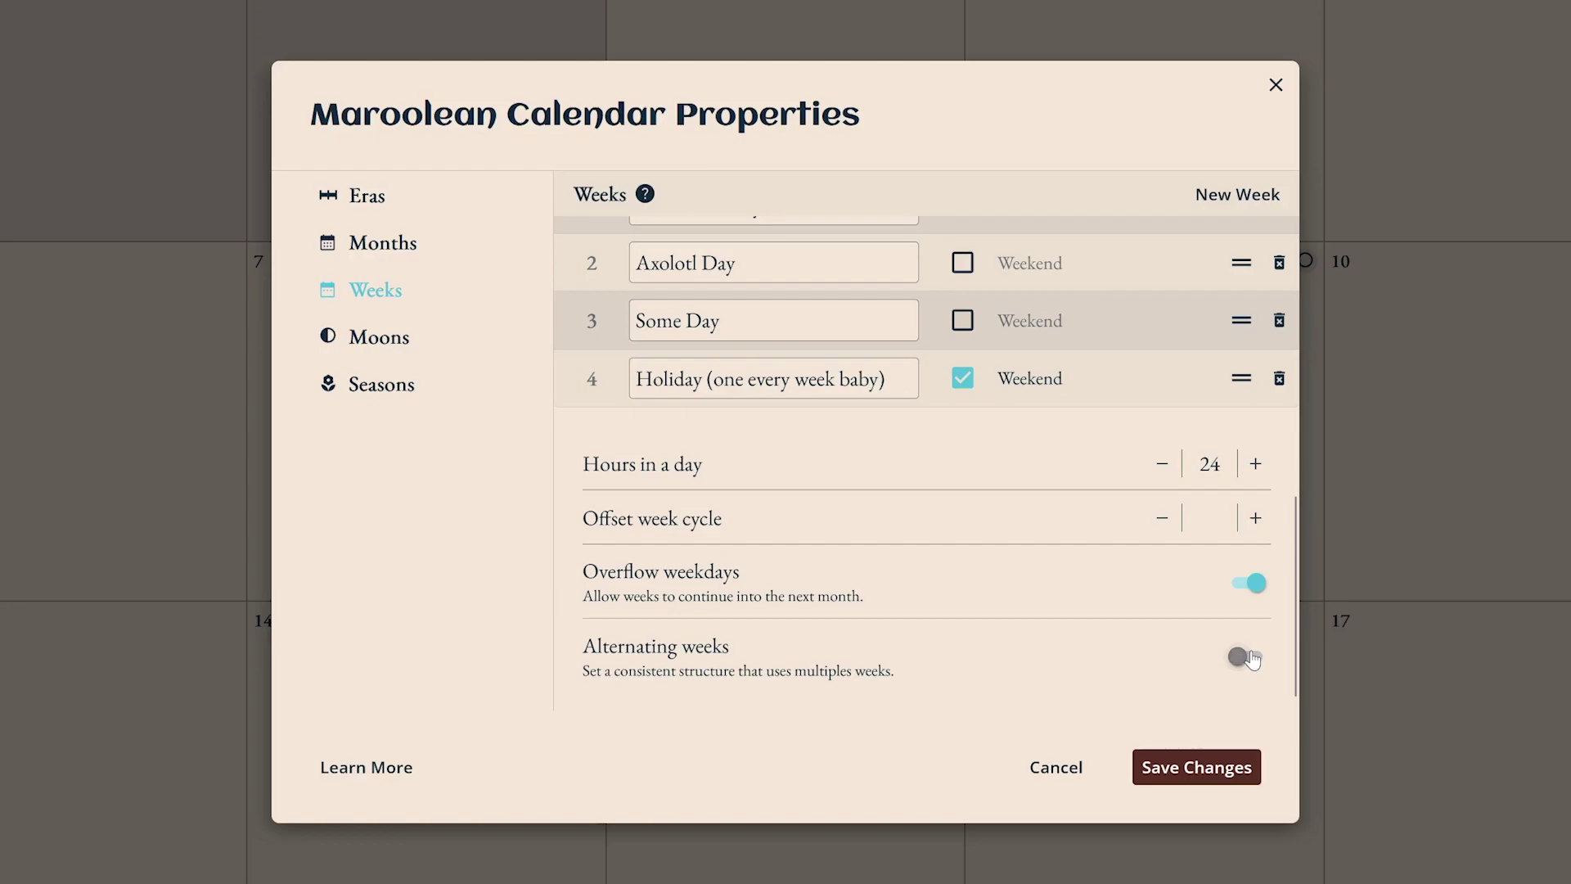
click(1242, 657)
scroll(982, 606, down, 4)
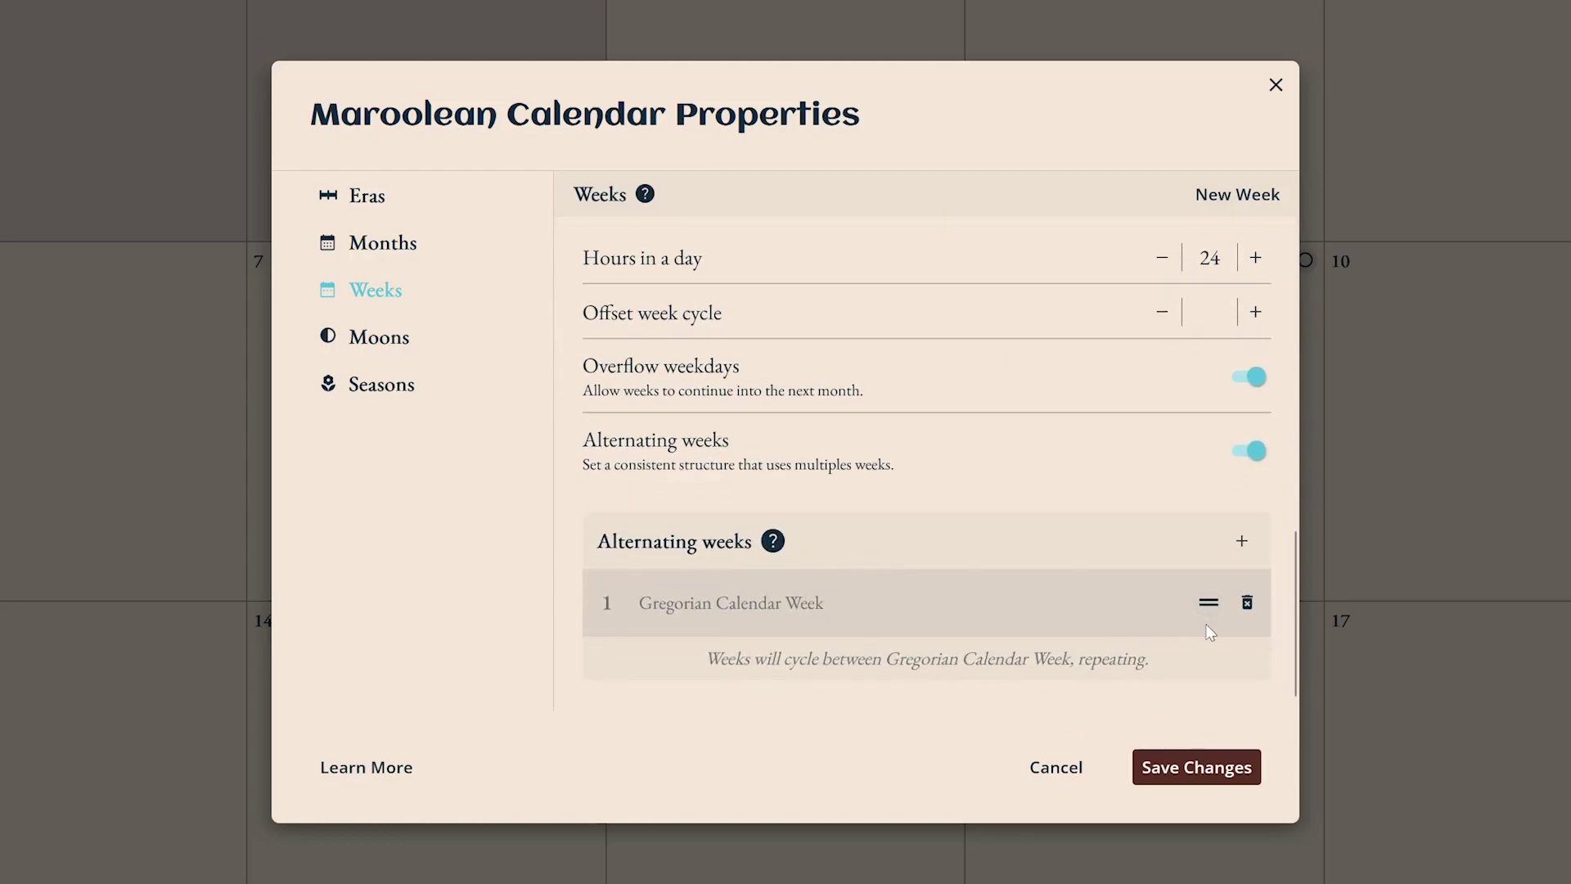
click(1242, 542)
click(1128, 628)
scroll(1162, 663, down, 1)
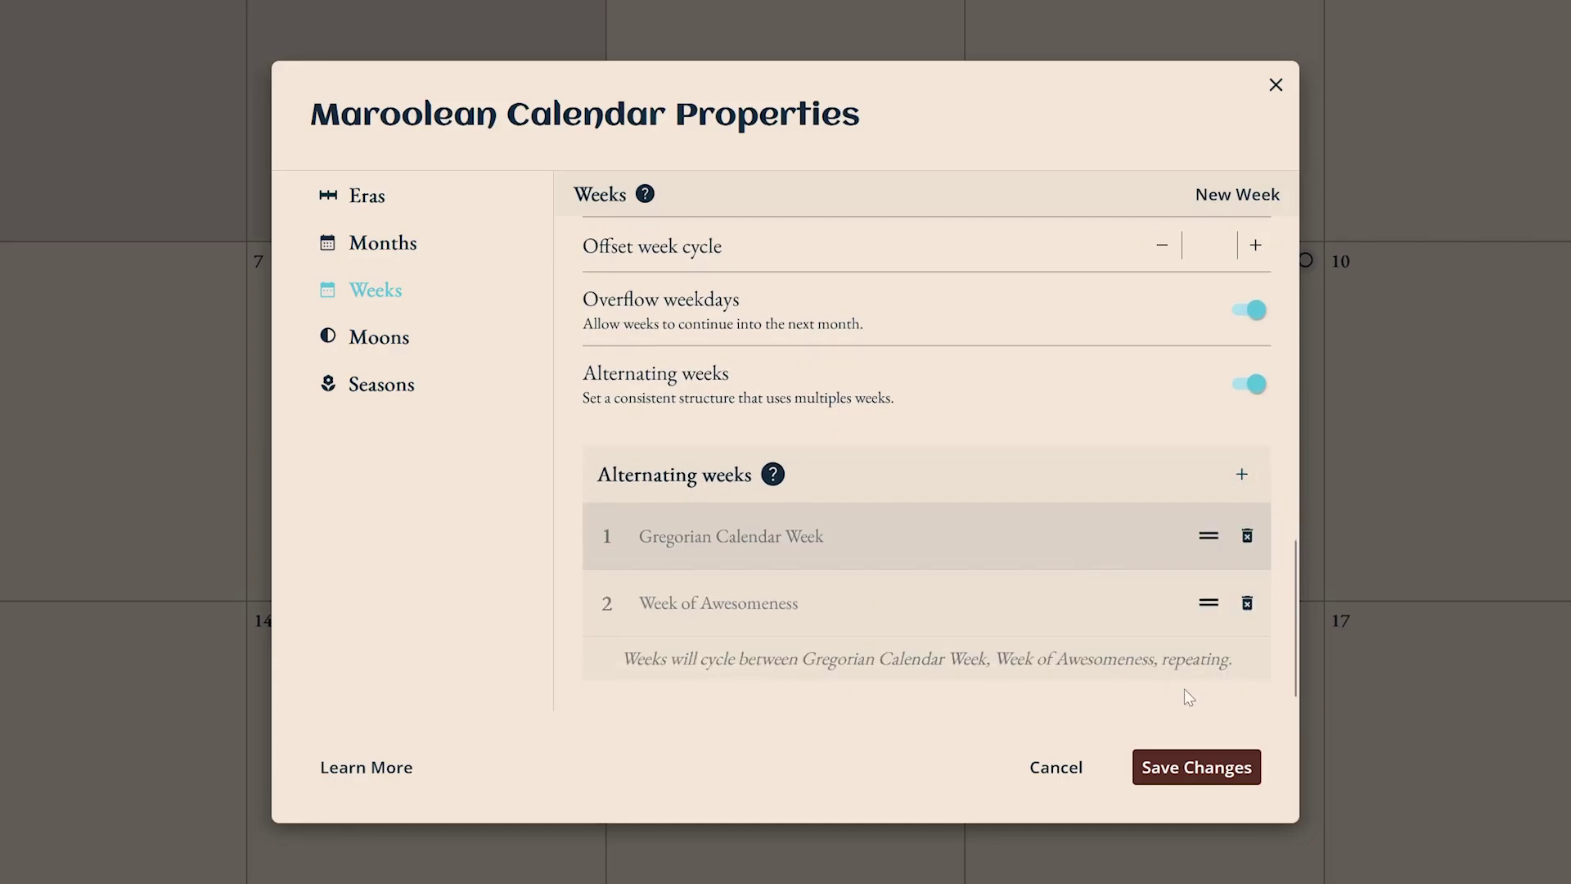
click(1196, 765)
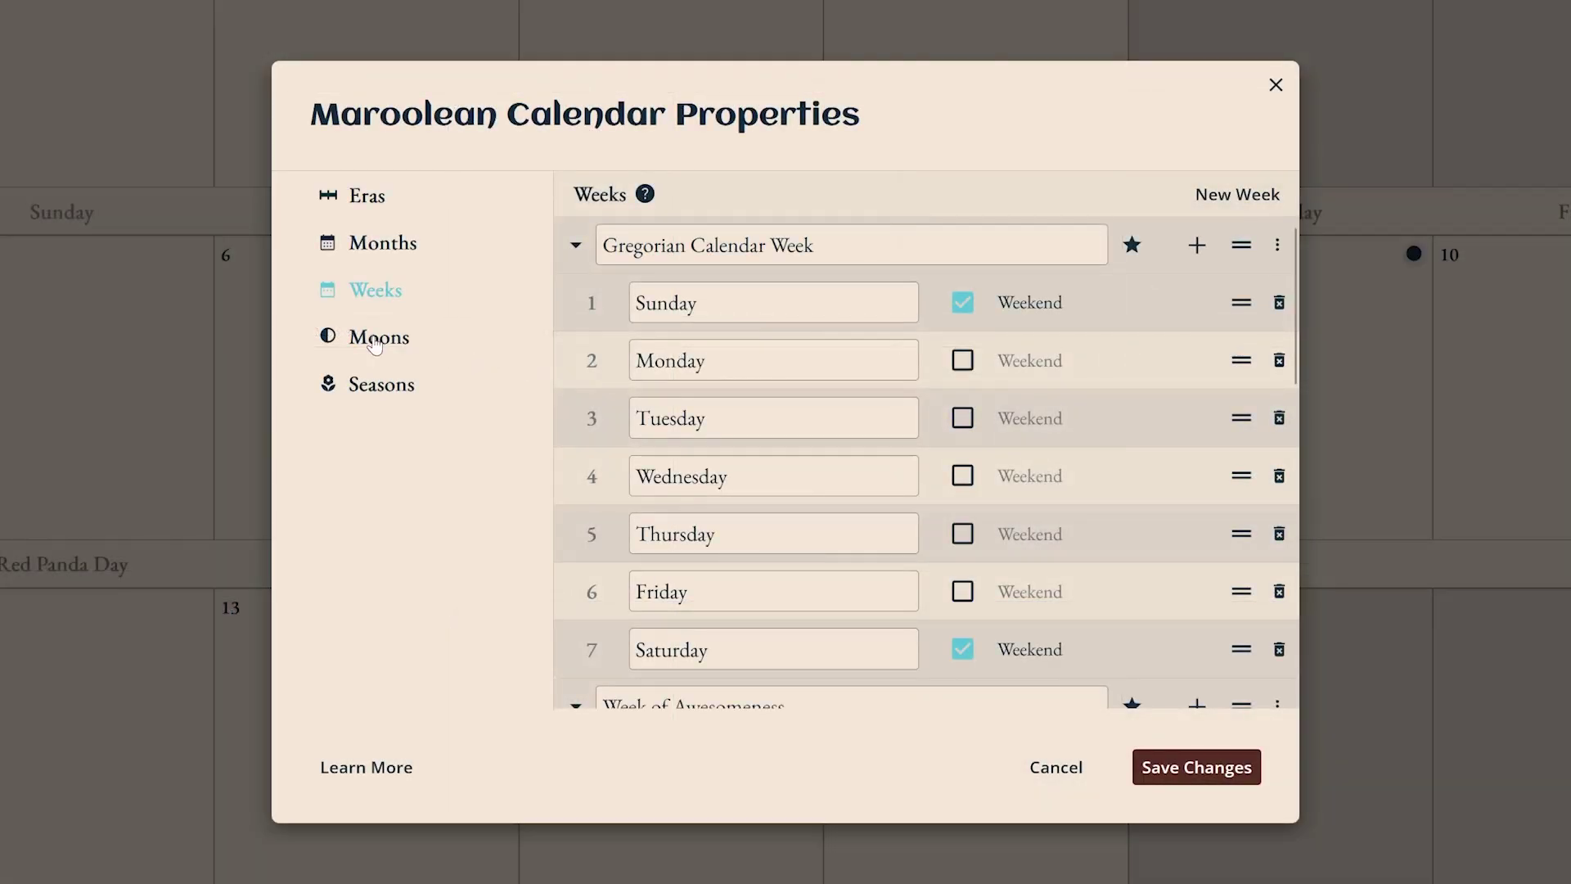
Add a second moon named Sisaka with a cycle of 74.6 days
click(375, 345)
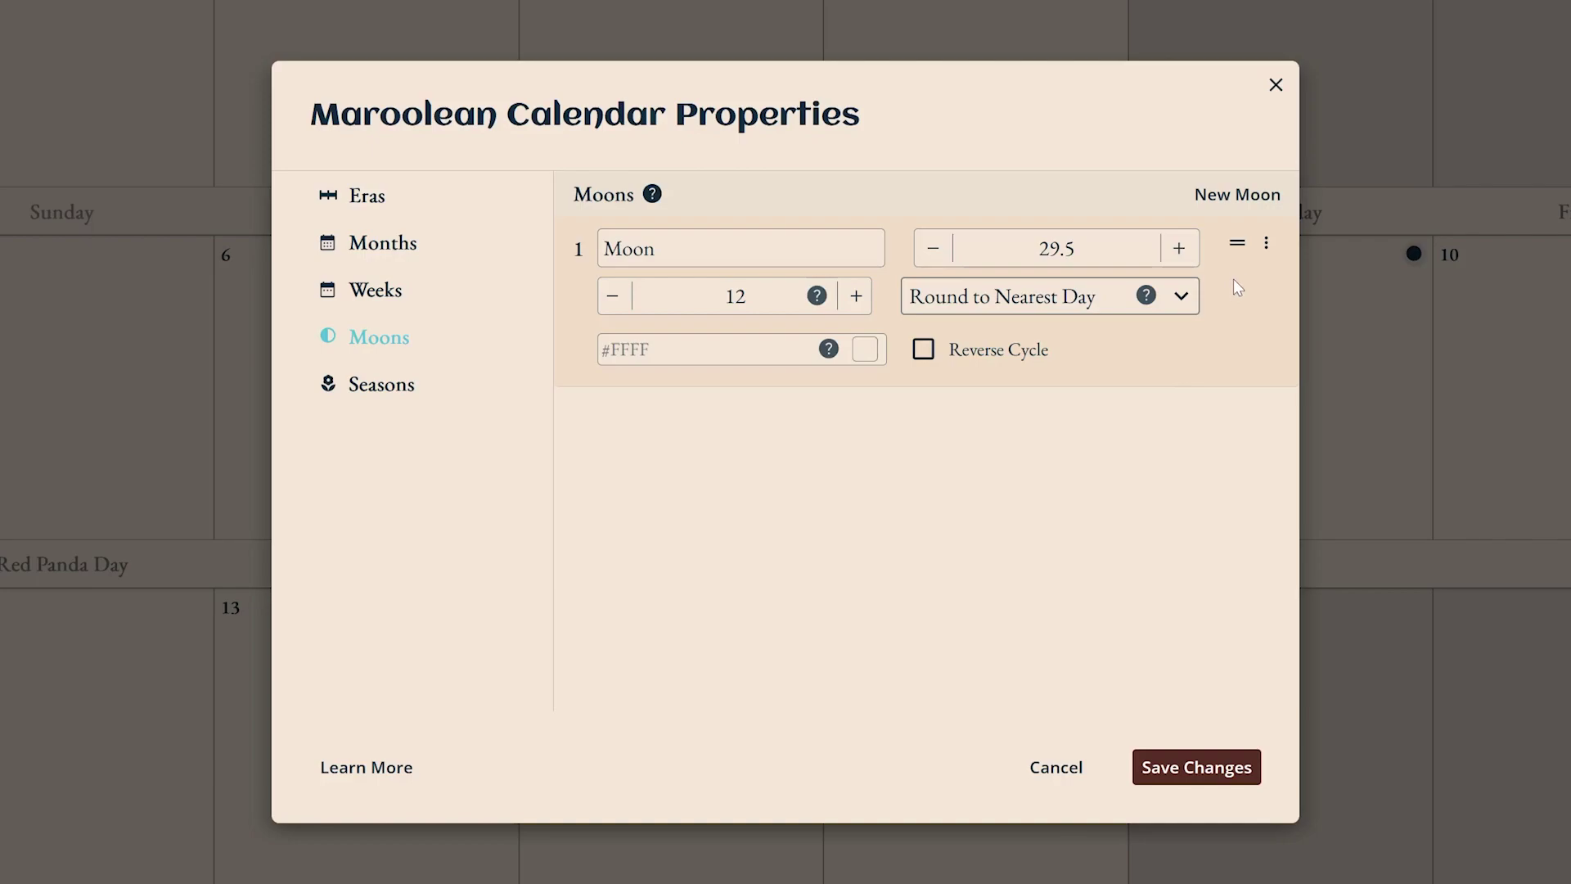
click(1247, 196)
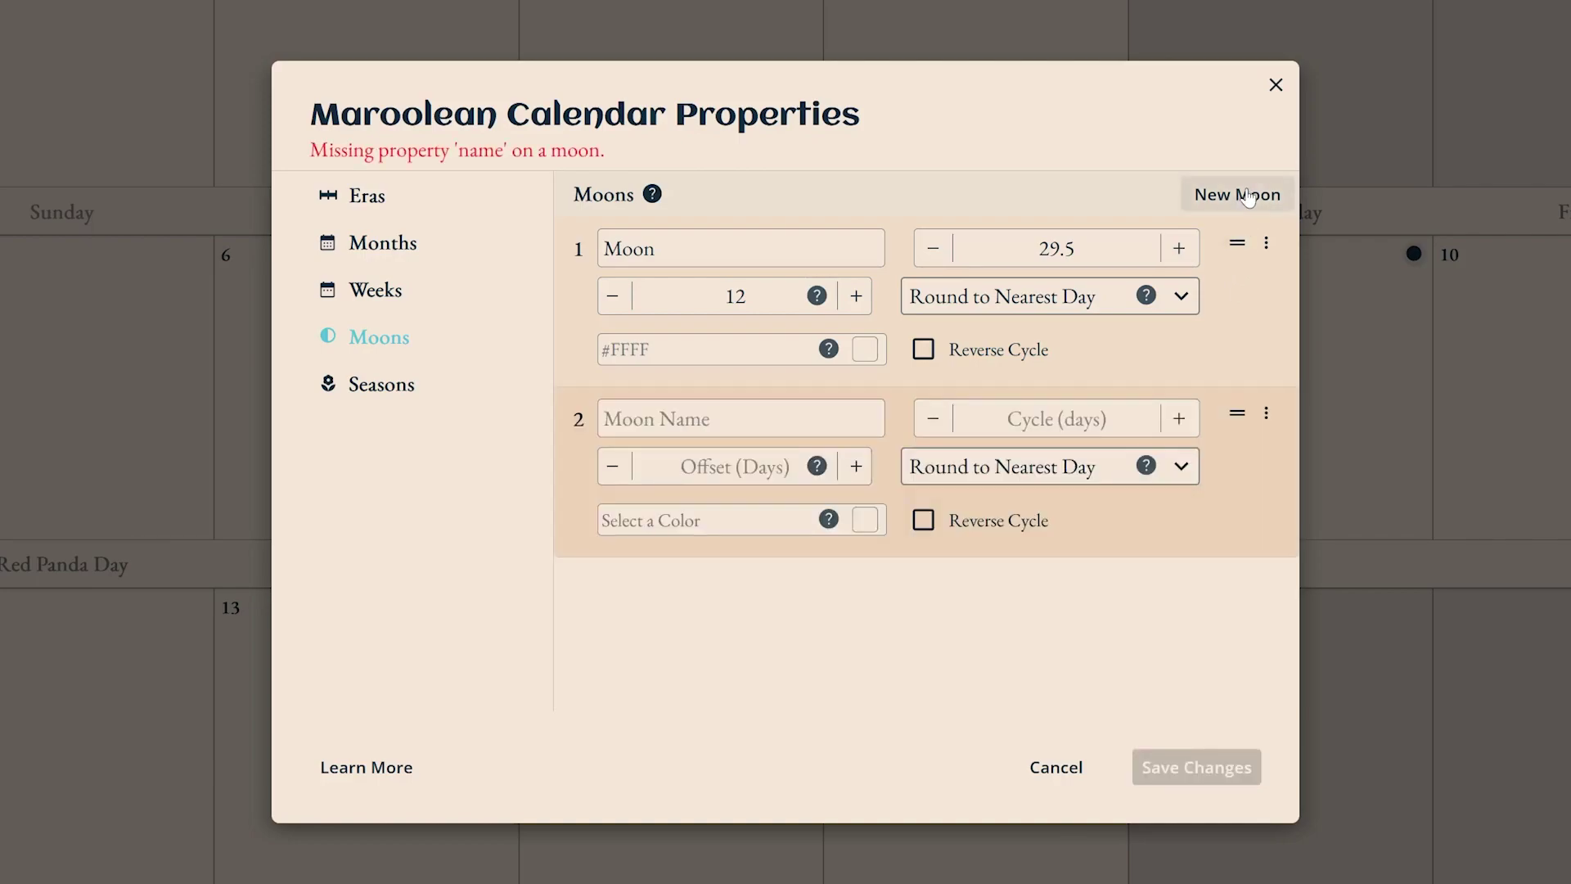
click(842, 417)
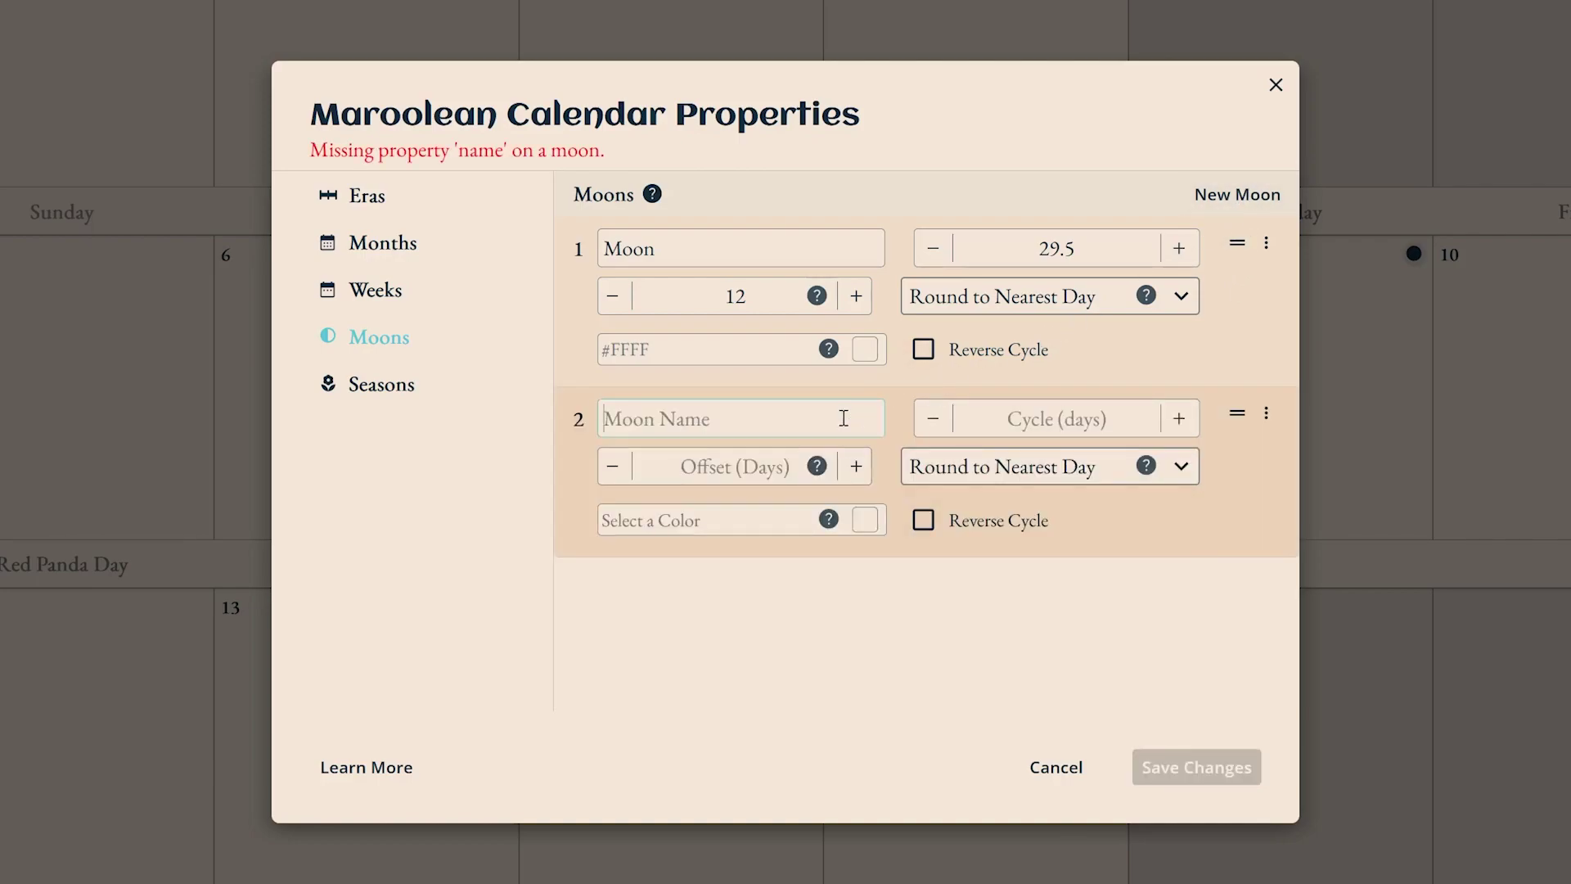
text(Sisaka)
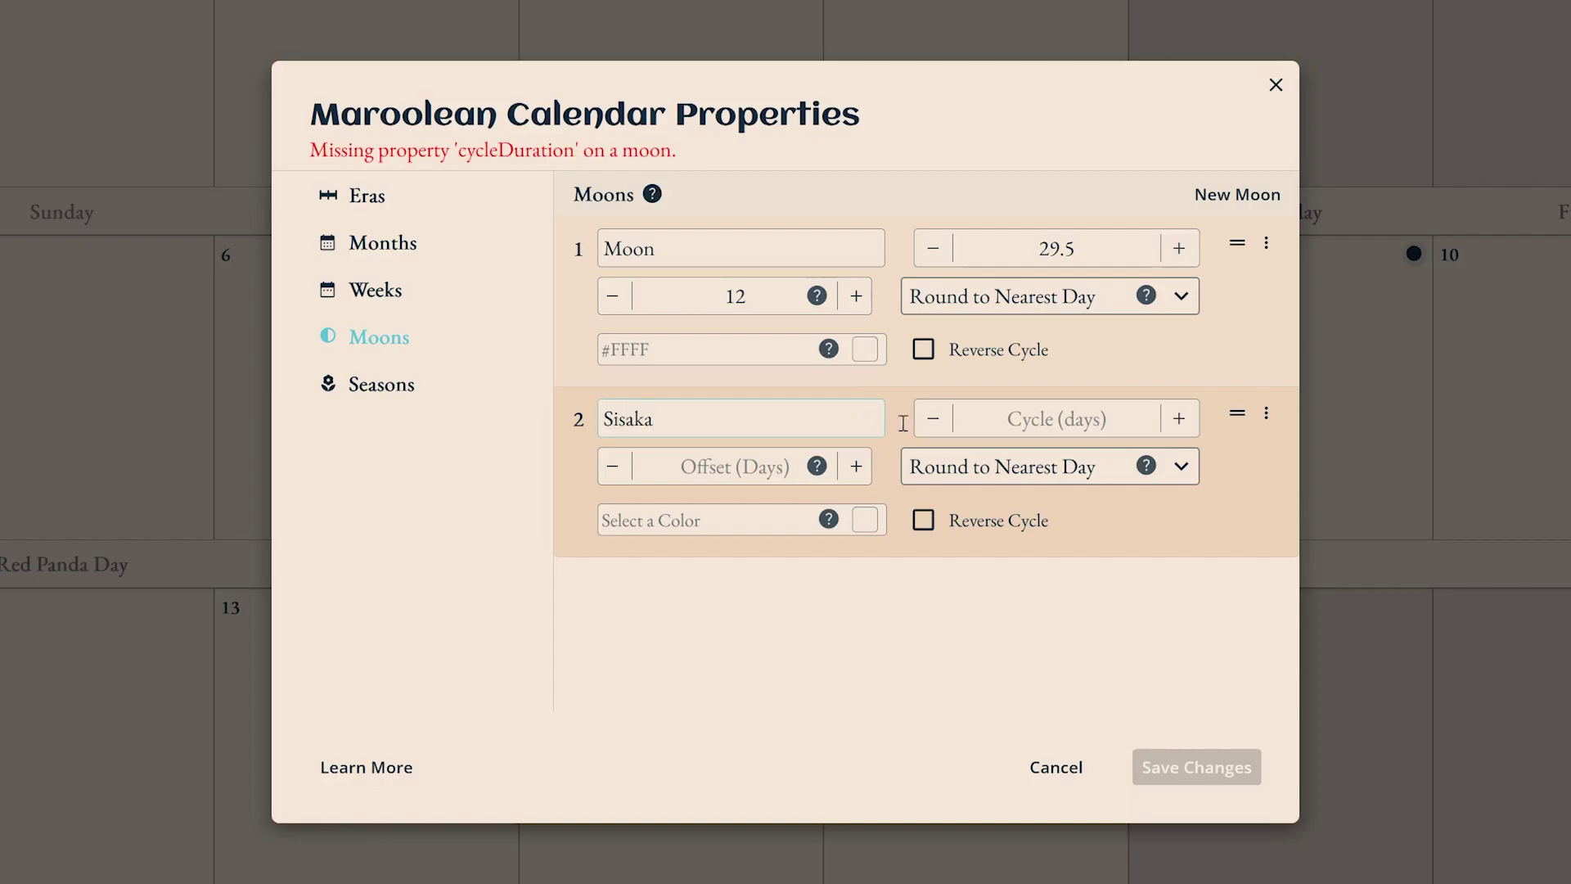
click(1072, 415)
text(74)
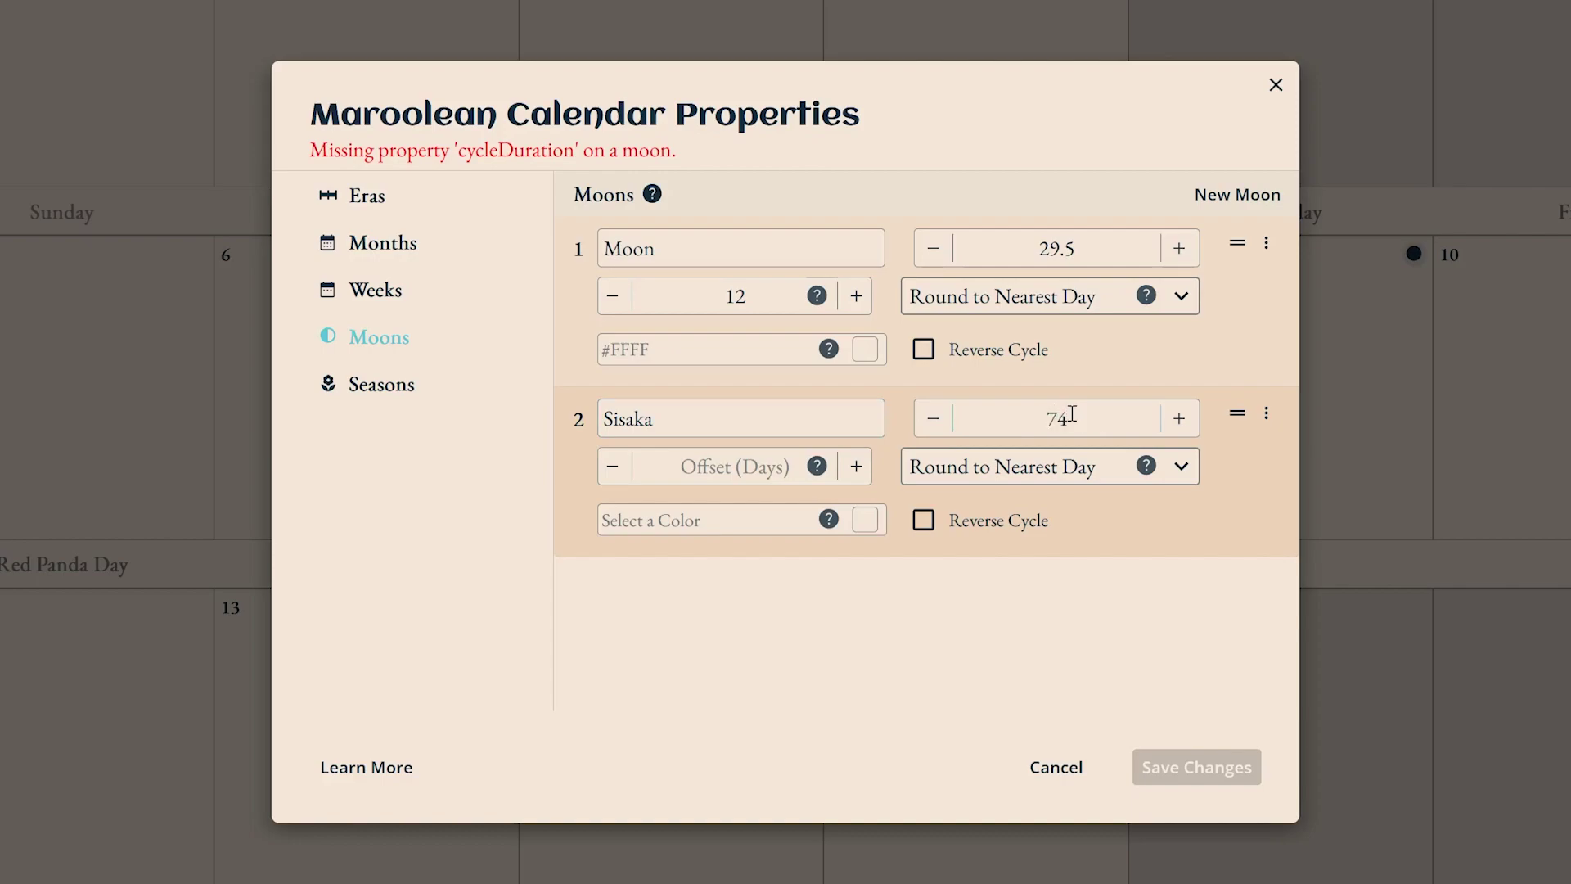
text(.6)
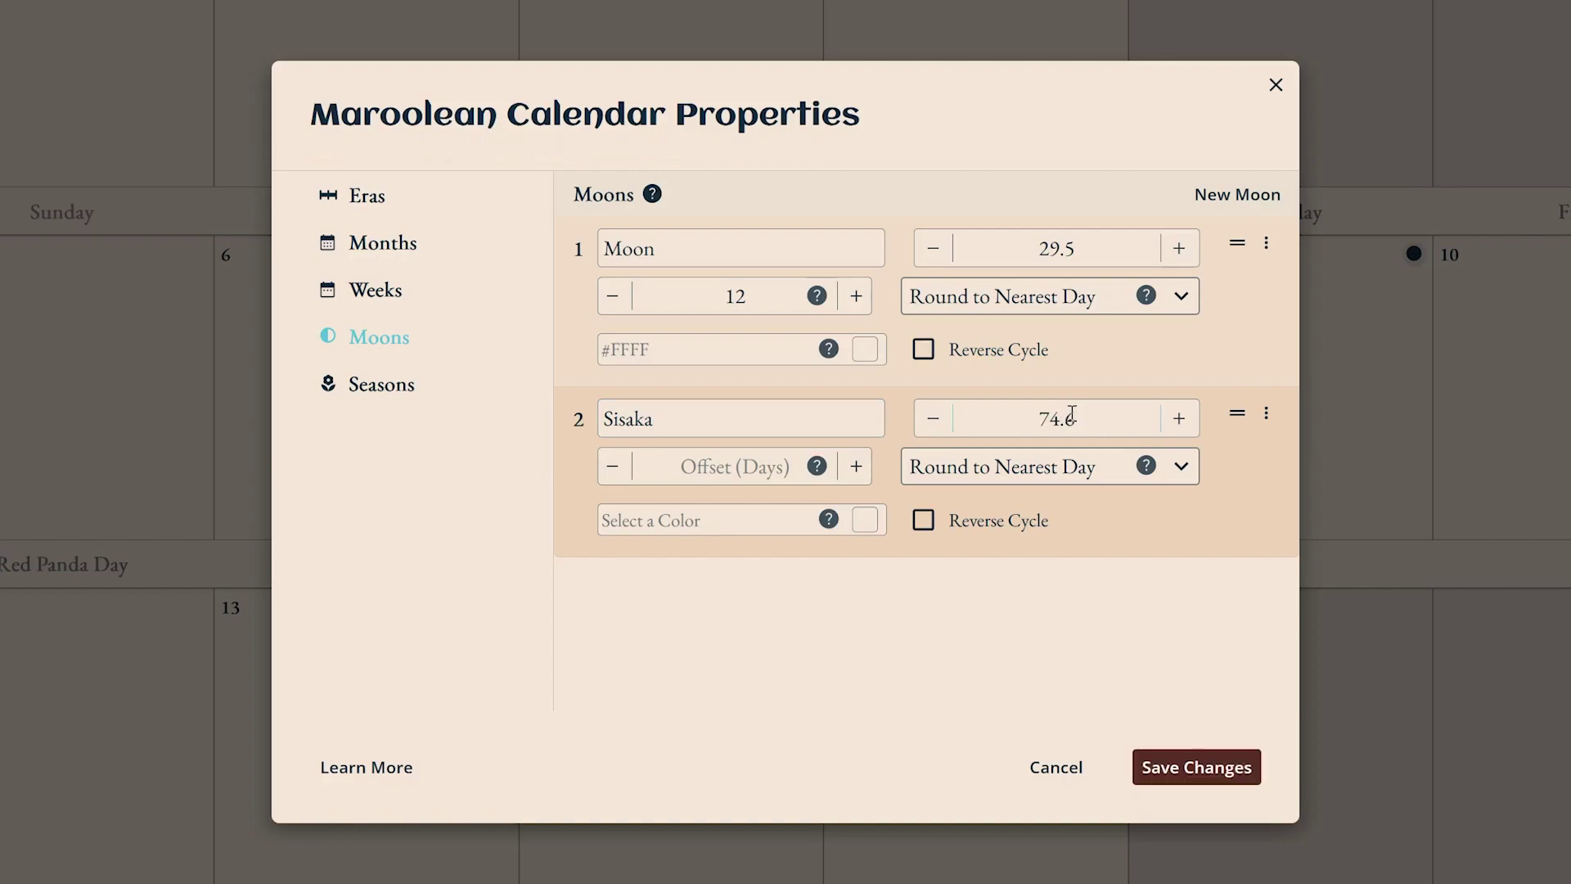
Set Sisaka's offset to 8 days and its color to the light blue #a3bfe2
click(741, 473)
text(8)
click(876, 528)
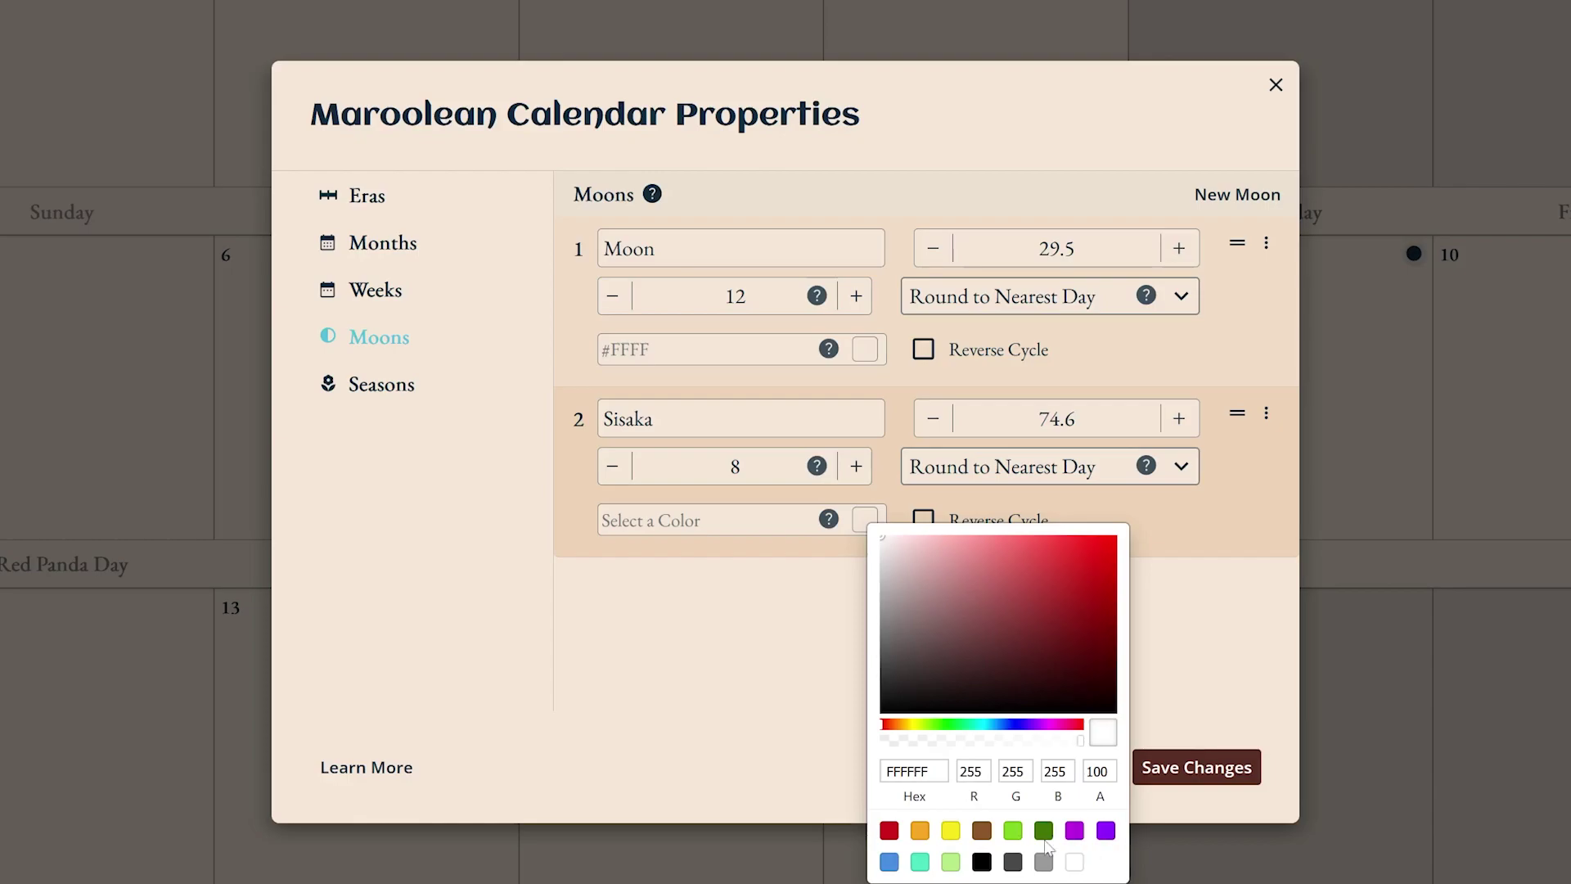
click(889, 863)
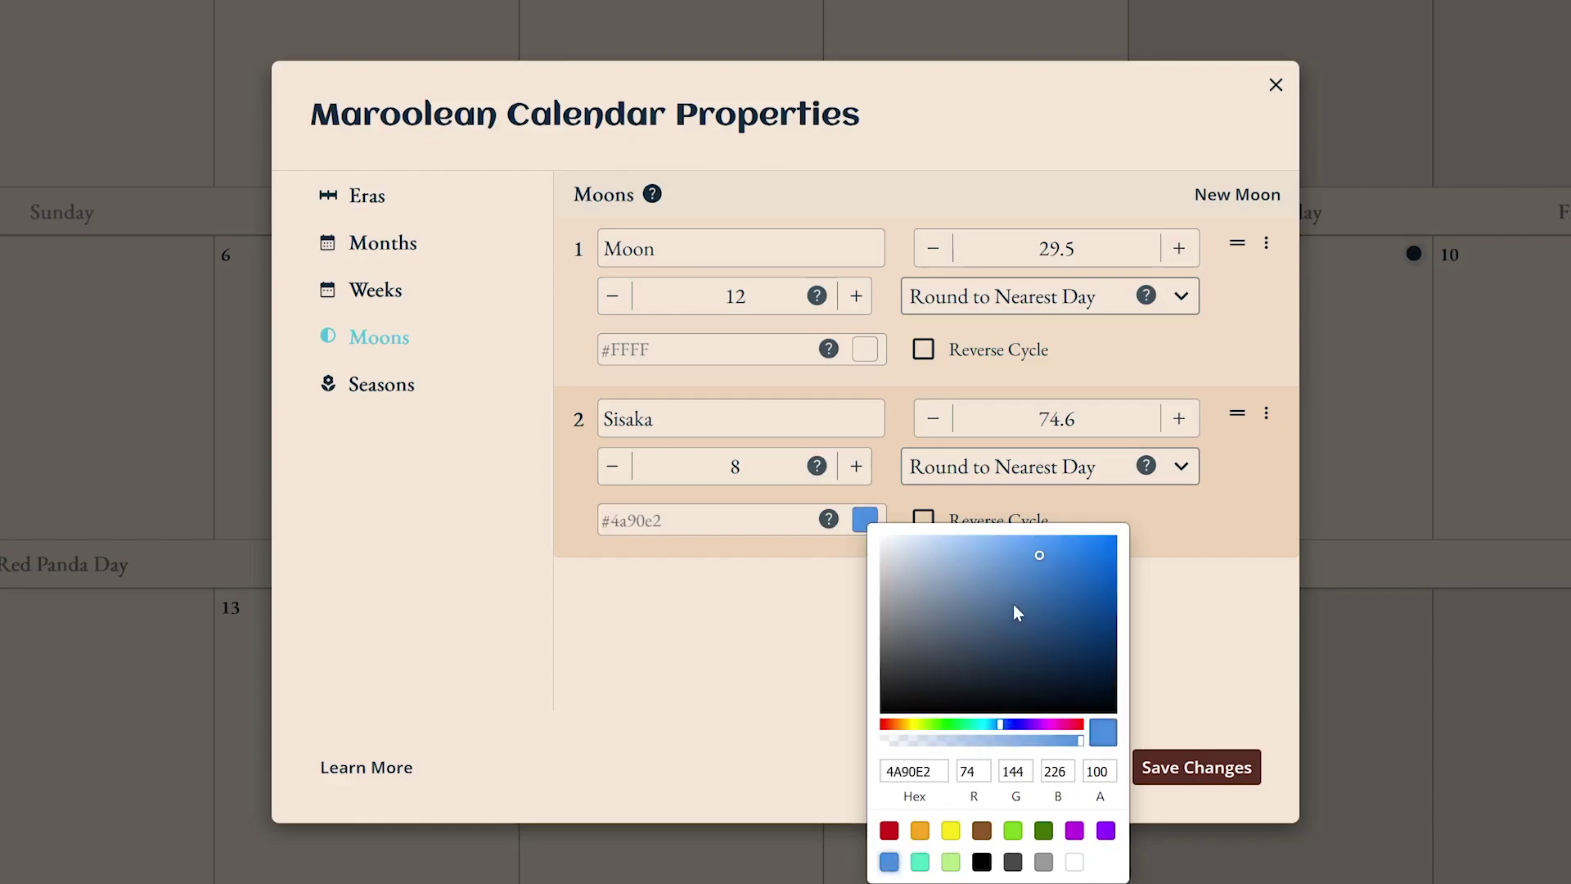
drag(1013, 605, 930, 536)
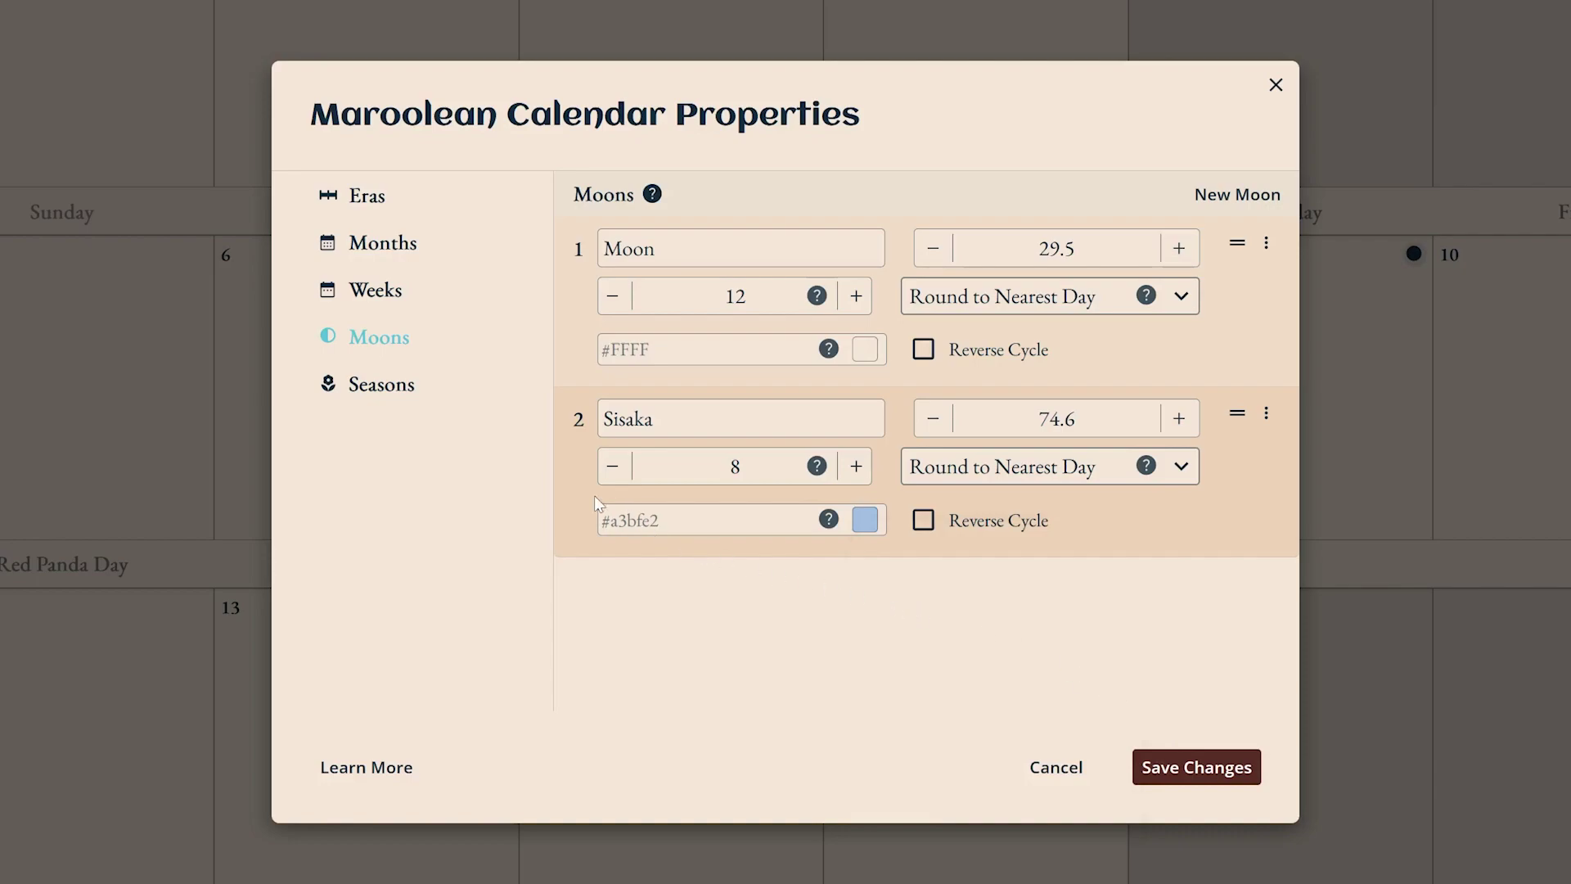
Add a fifth season to the calendar with the Winter icon
click(382, 404)
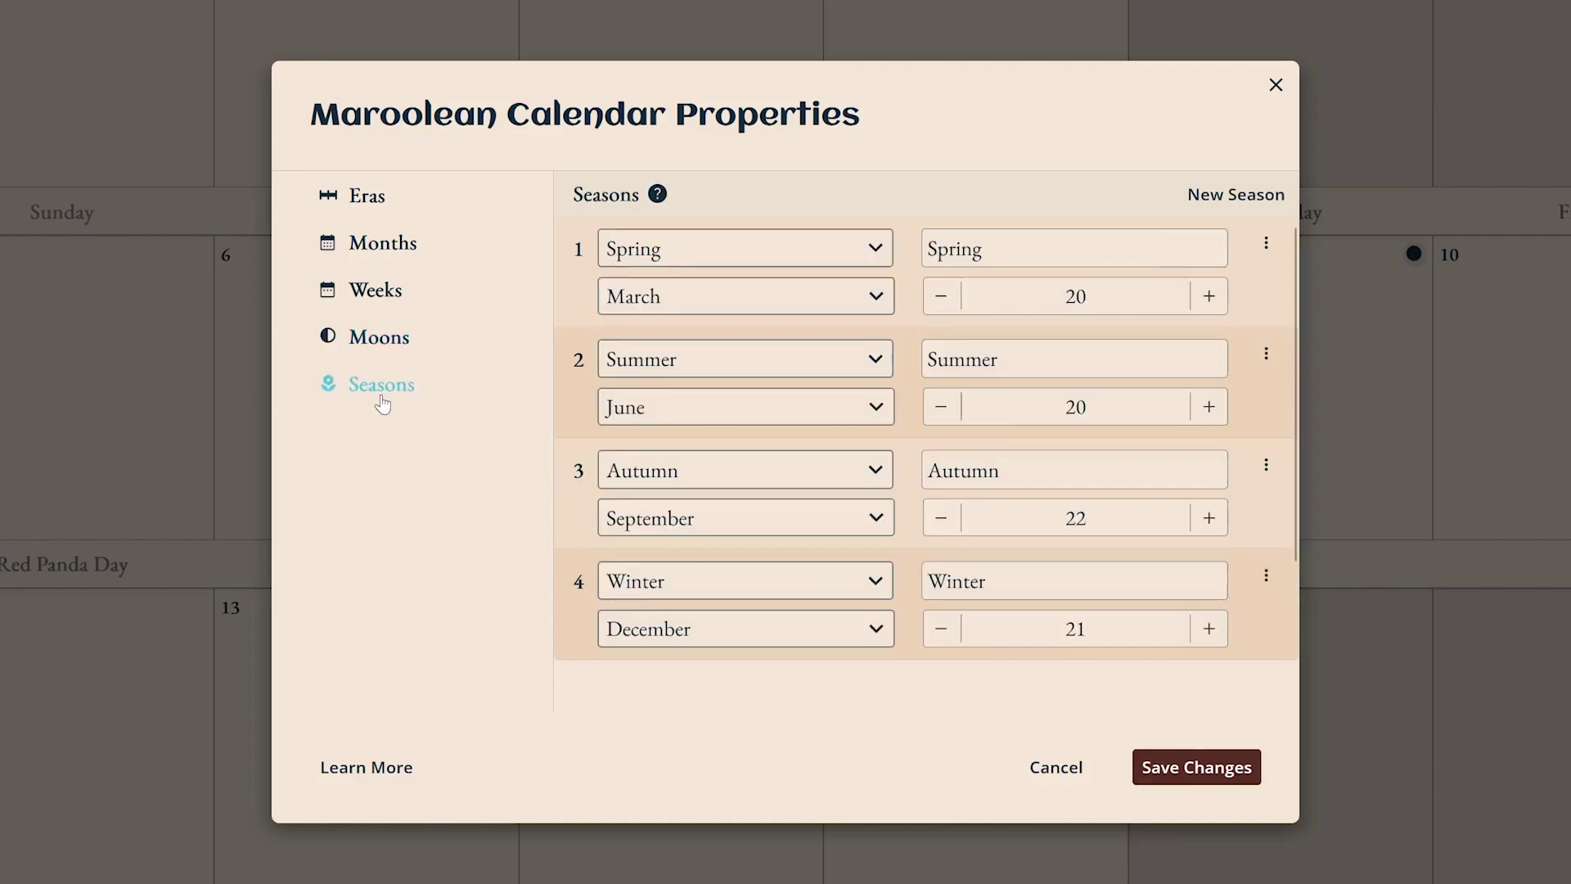
click(1194, 198)
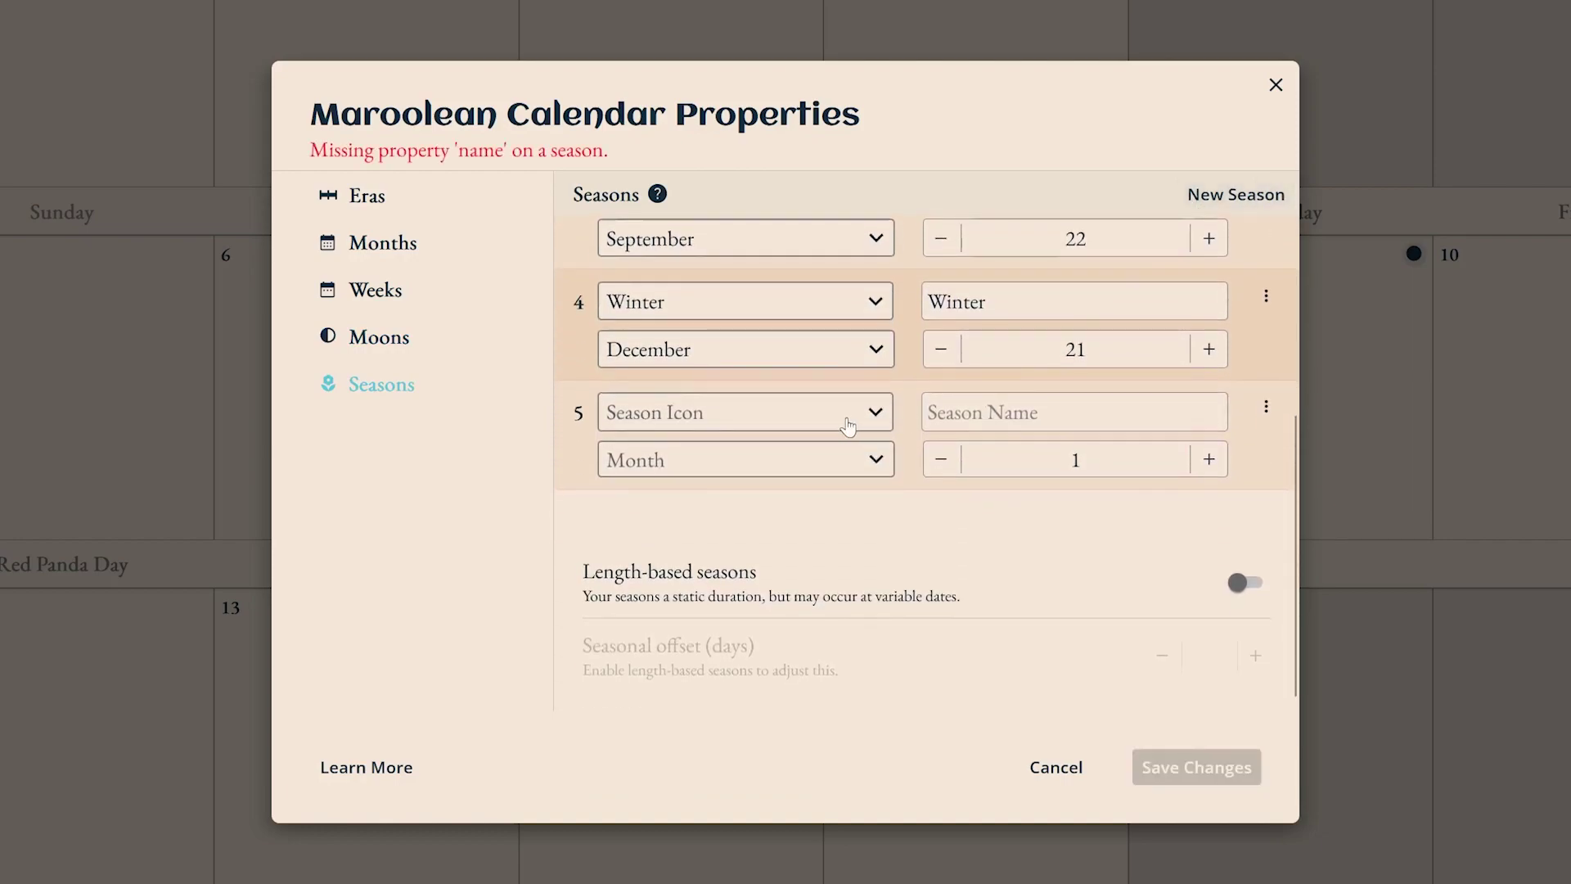
click(880, 417)
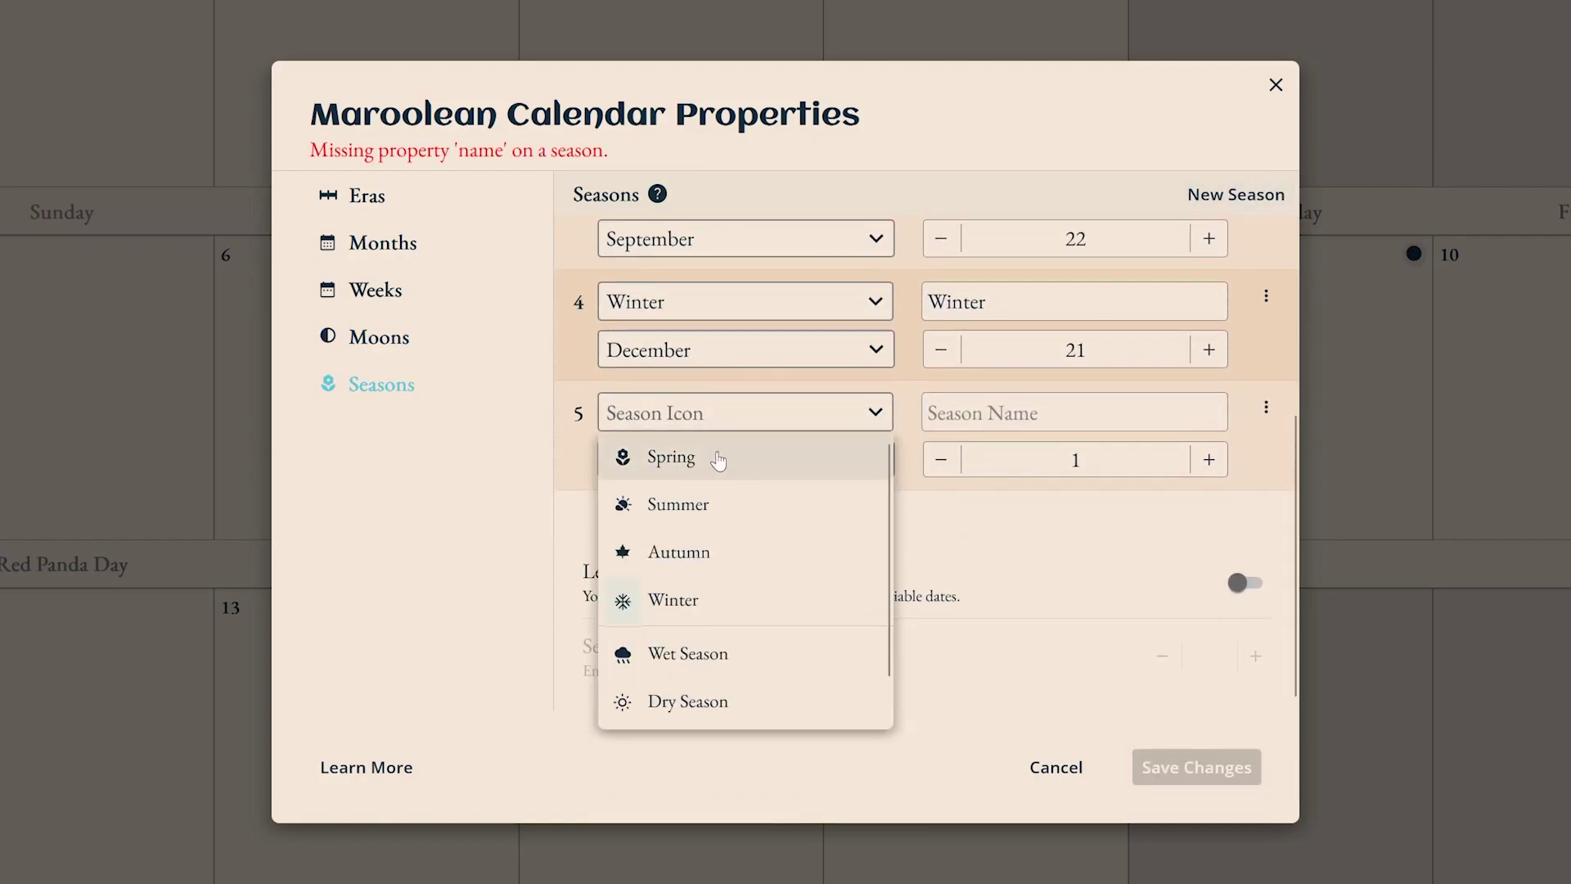
scroll(729, 512, down, 1)
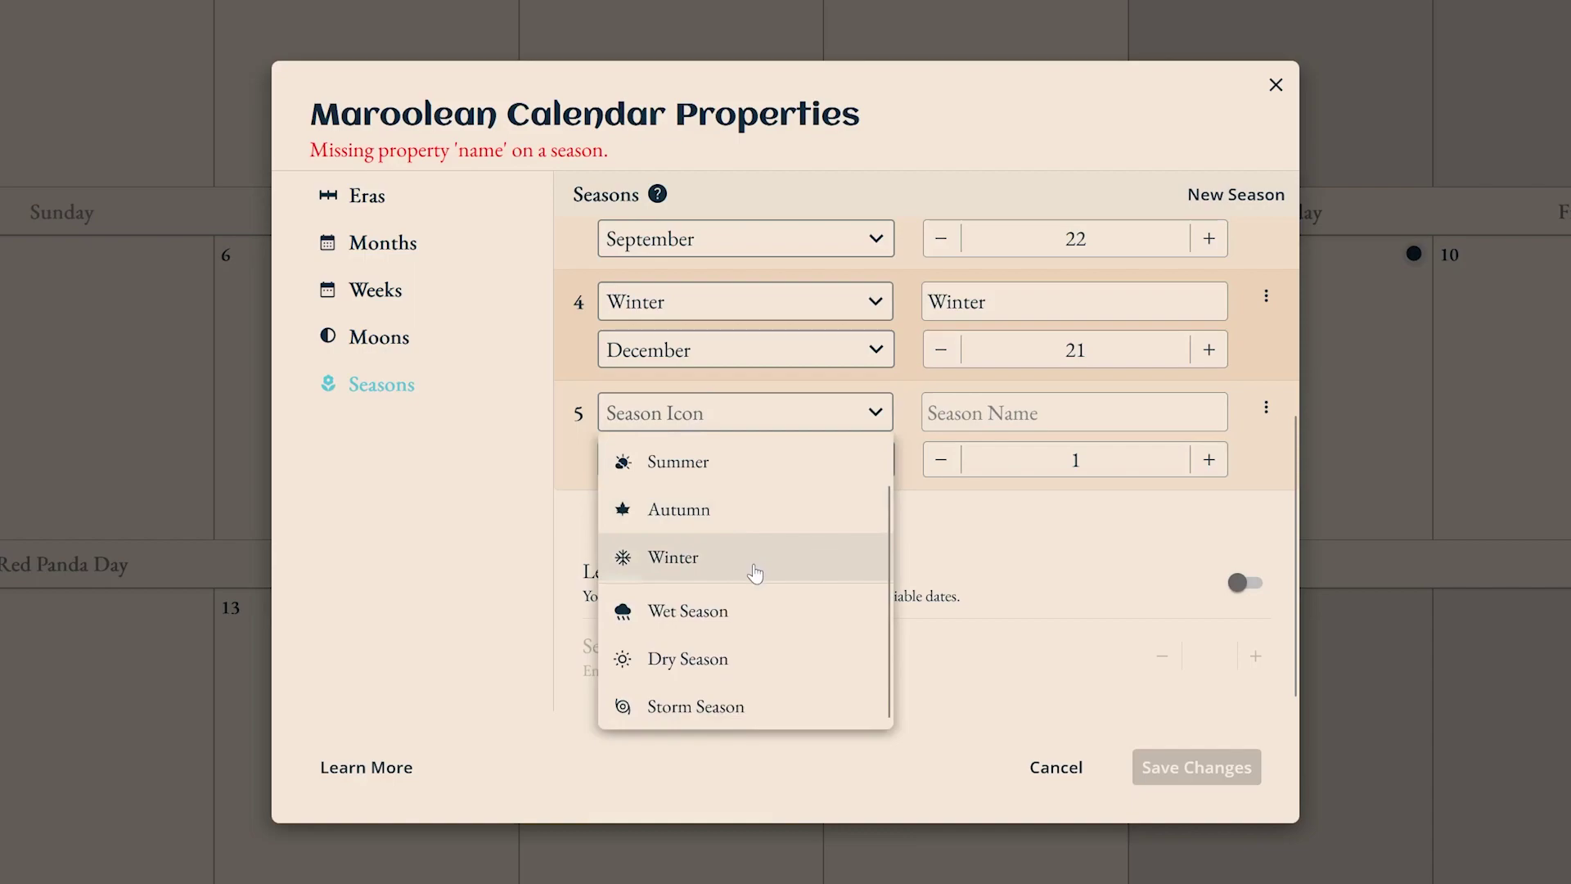
click(756, 558)
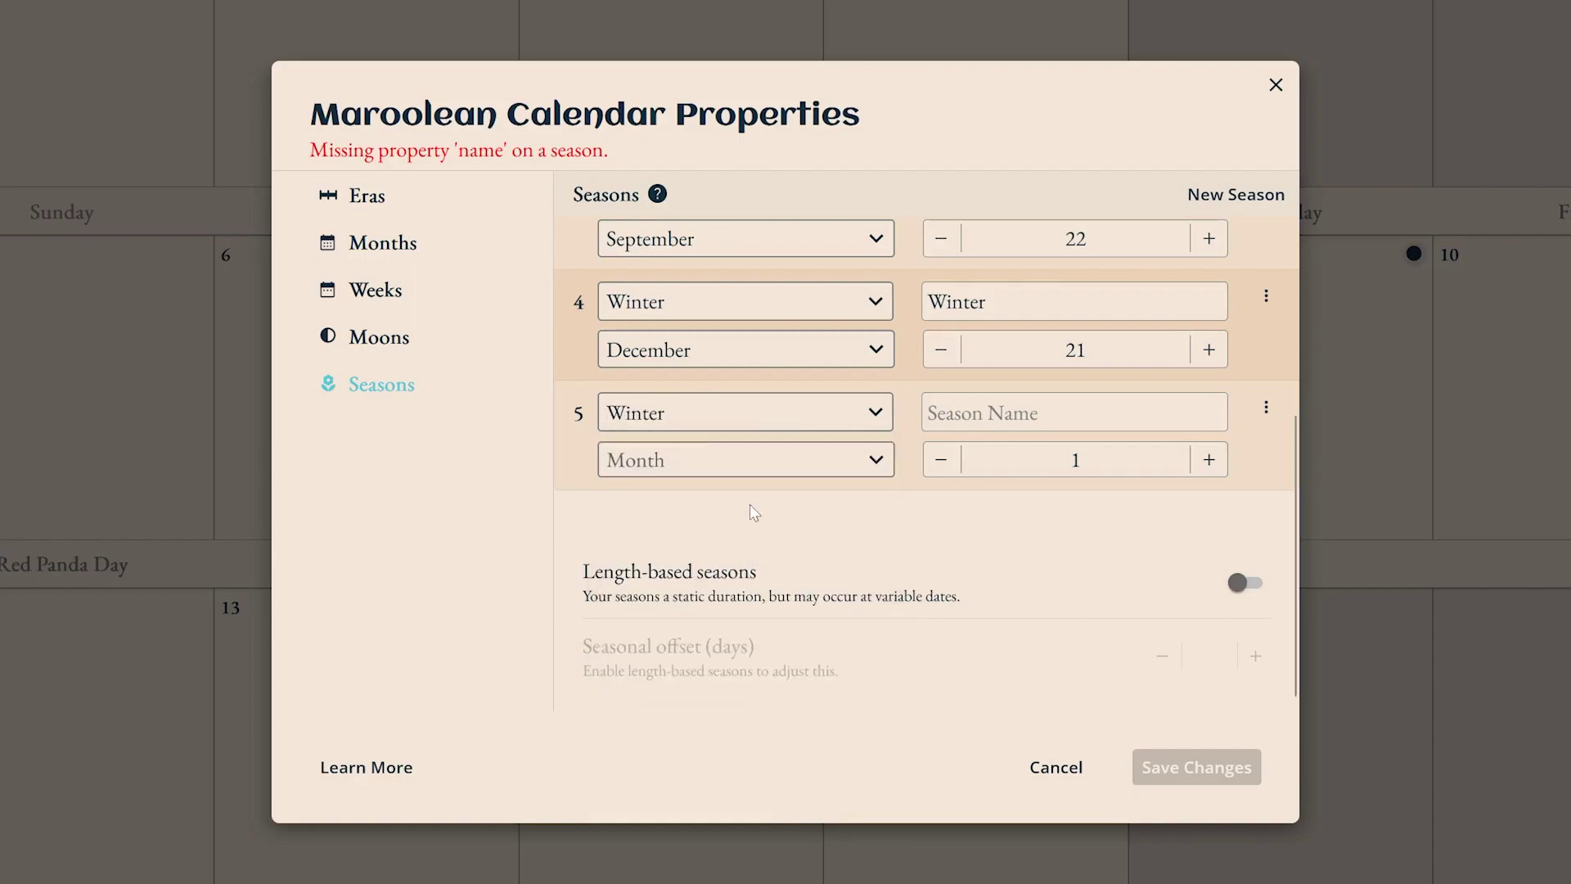
Start the new season on day 1 of Anti-January and name it Red Panda Season
click(745, 468)
scroll(759, 568, down, 4)
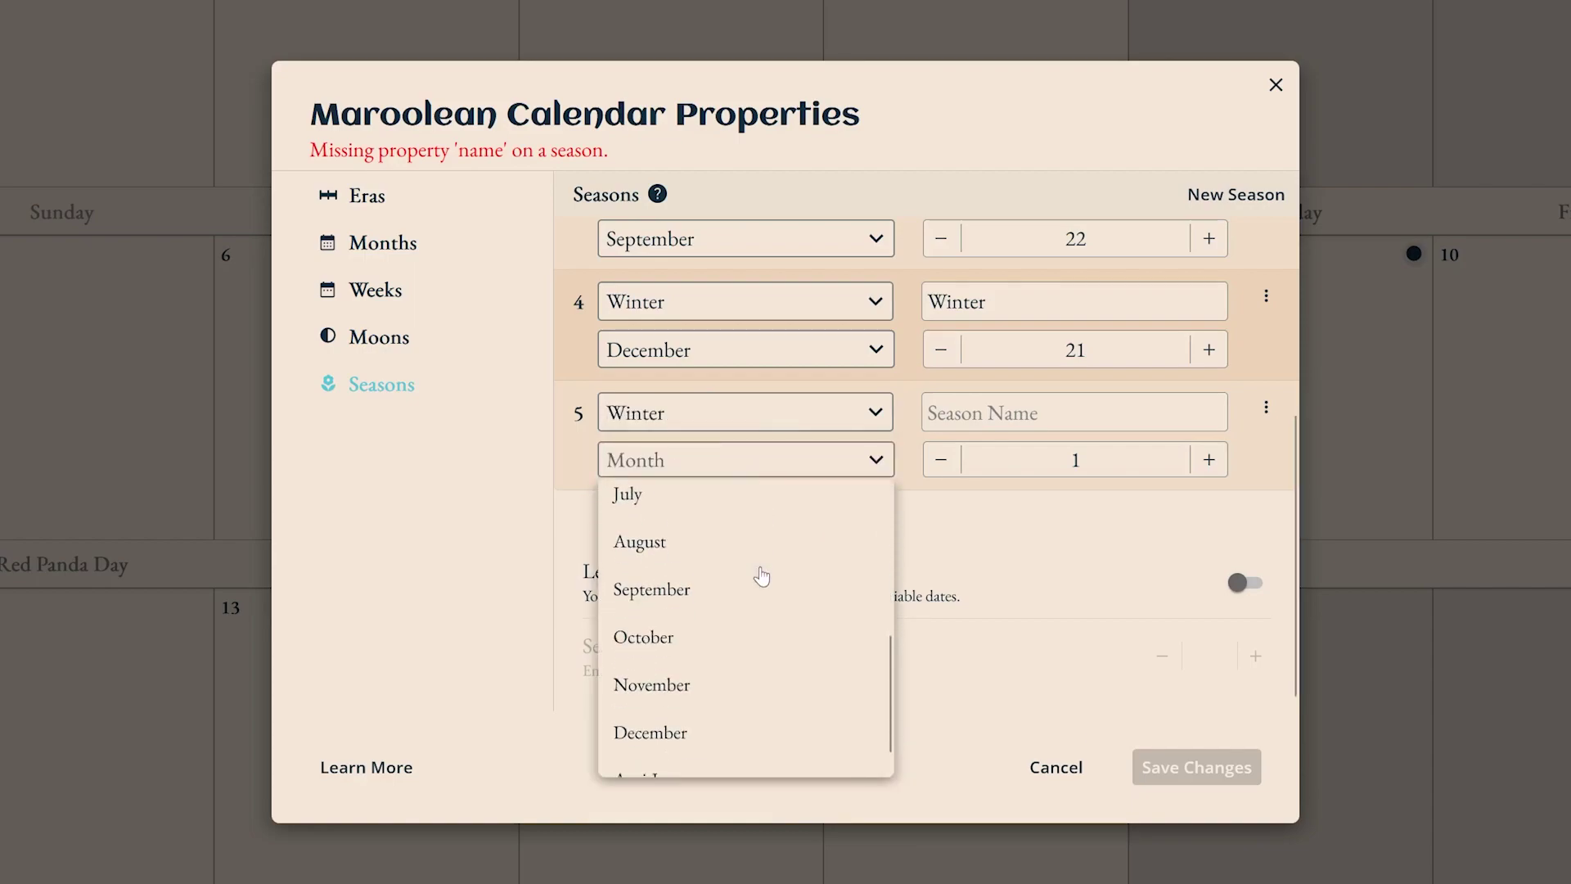
click(768, 750)
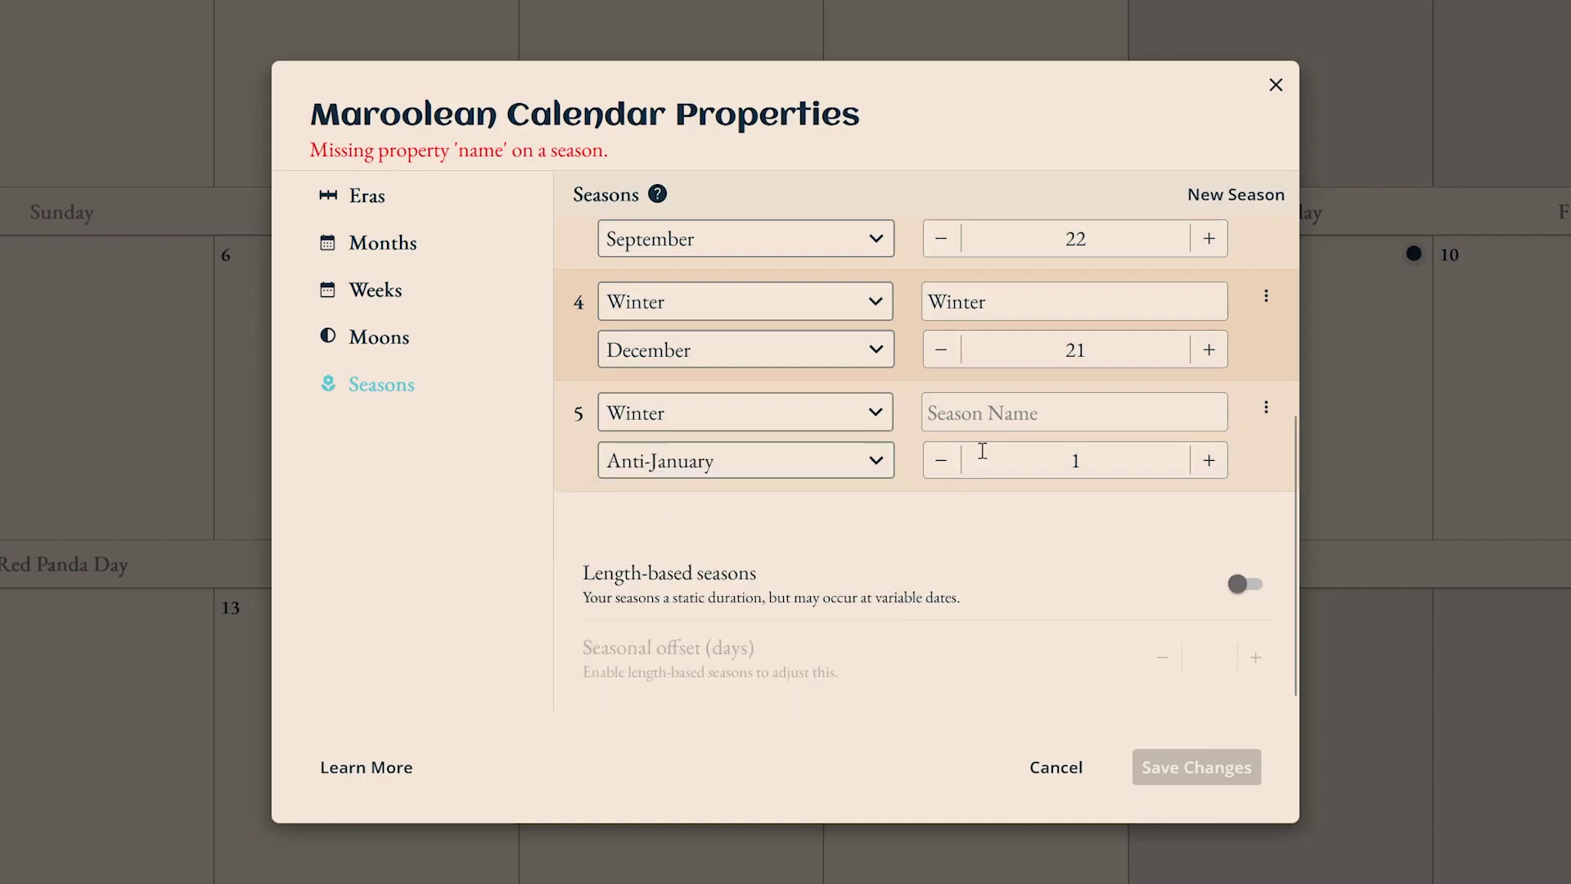
click(1002, 417)
text(R)
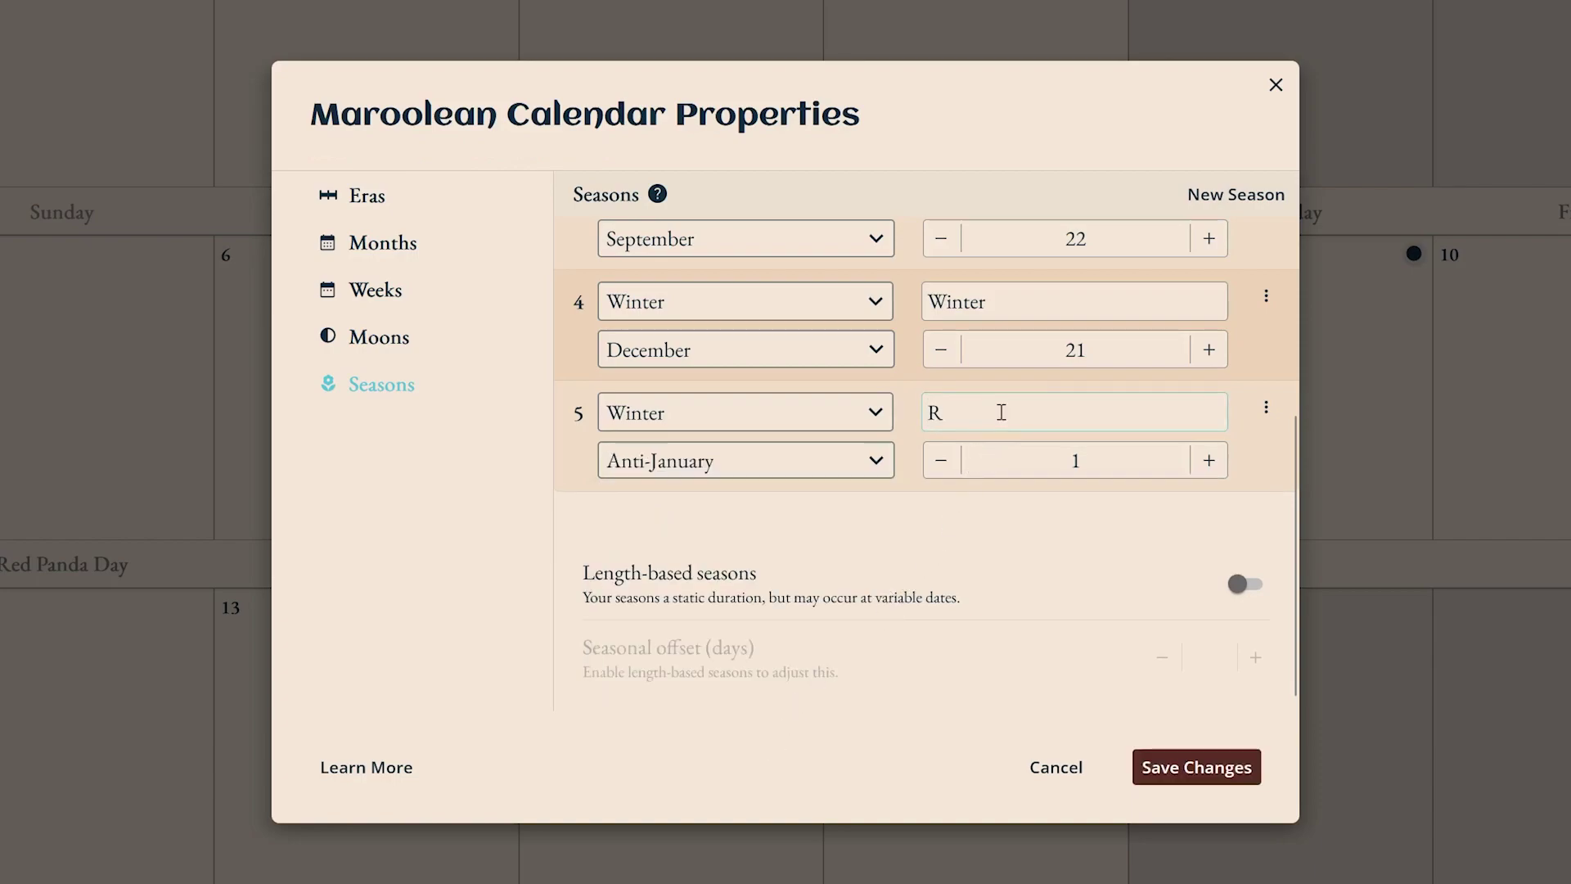
text(ed Panda Season)
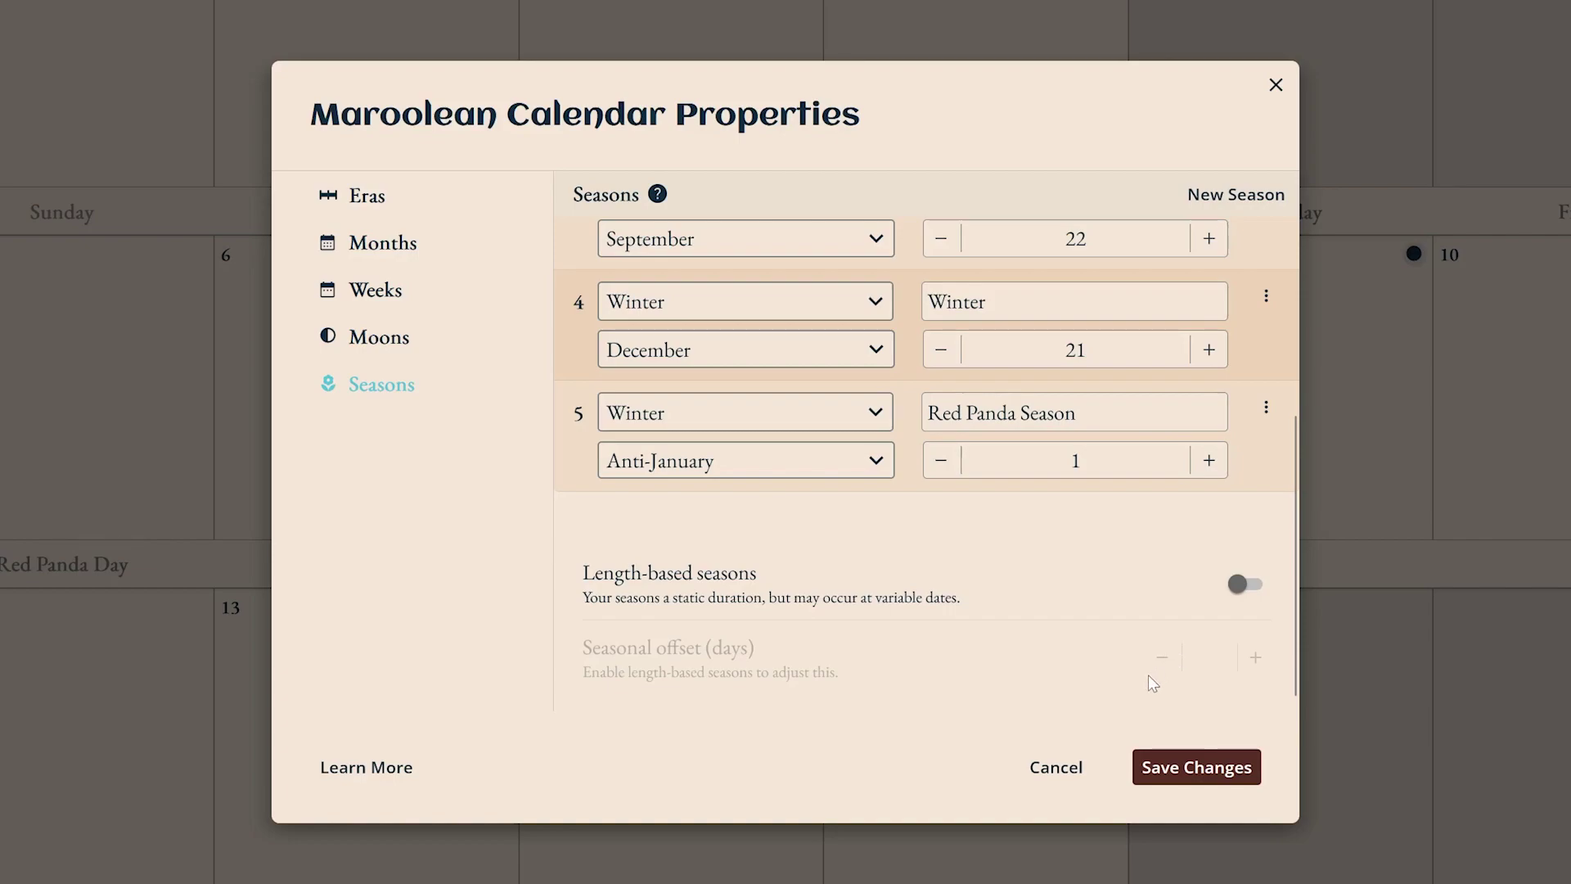
Enable length-based seasons, set the durations of Spring, Summer, Autumn and Winter to 91, and fill in Red Panda Season's duration
click(1245, 583)
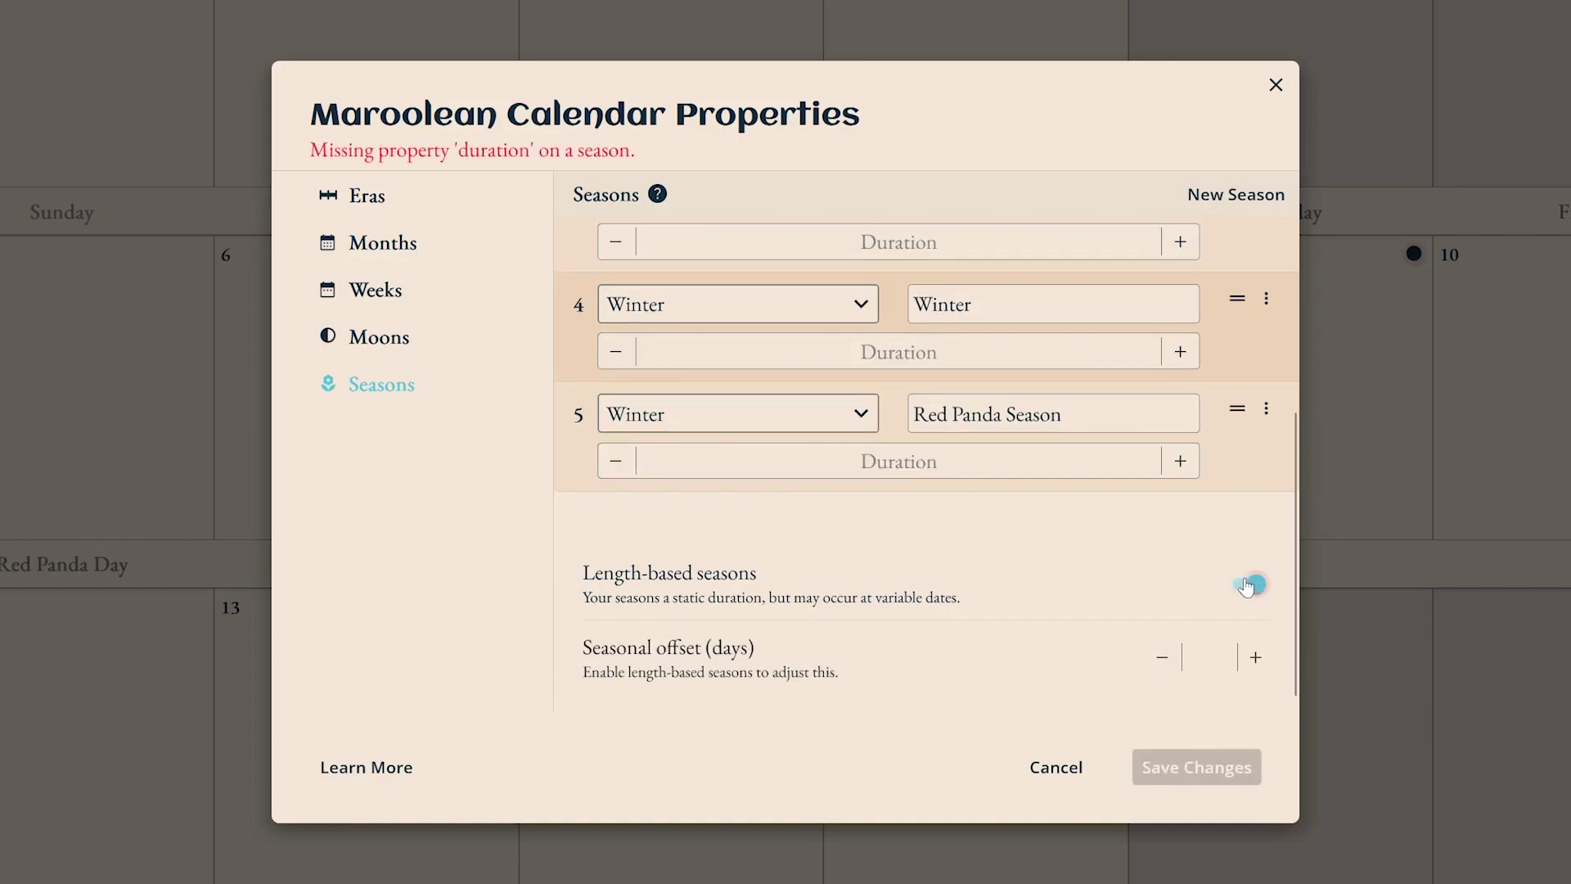
scroll(1054, 611, up, 3)
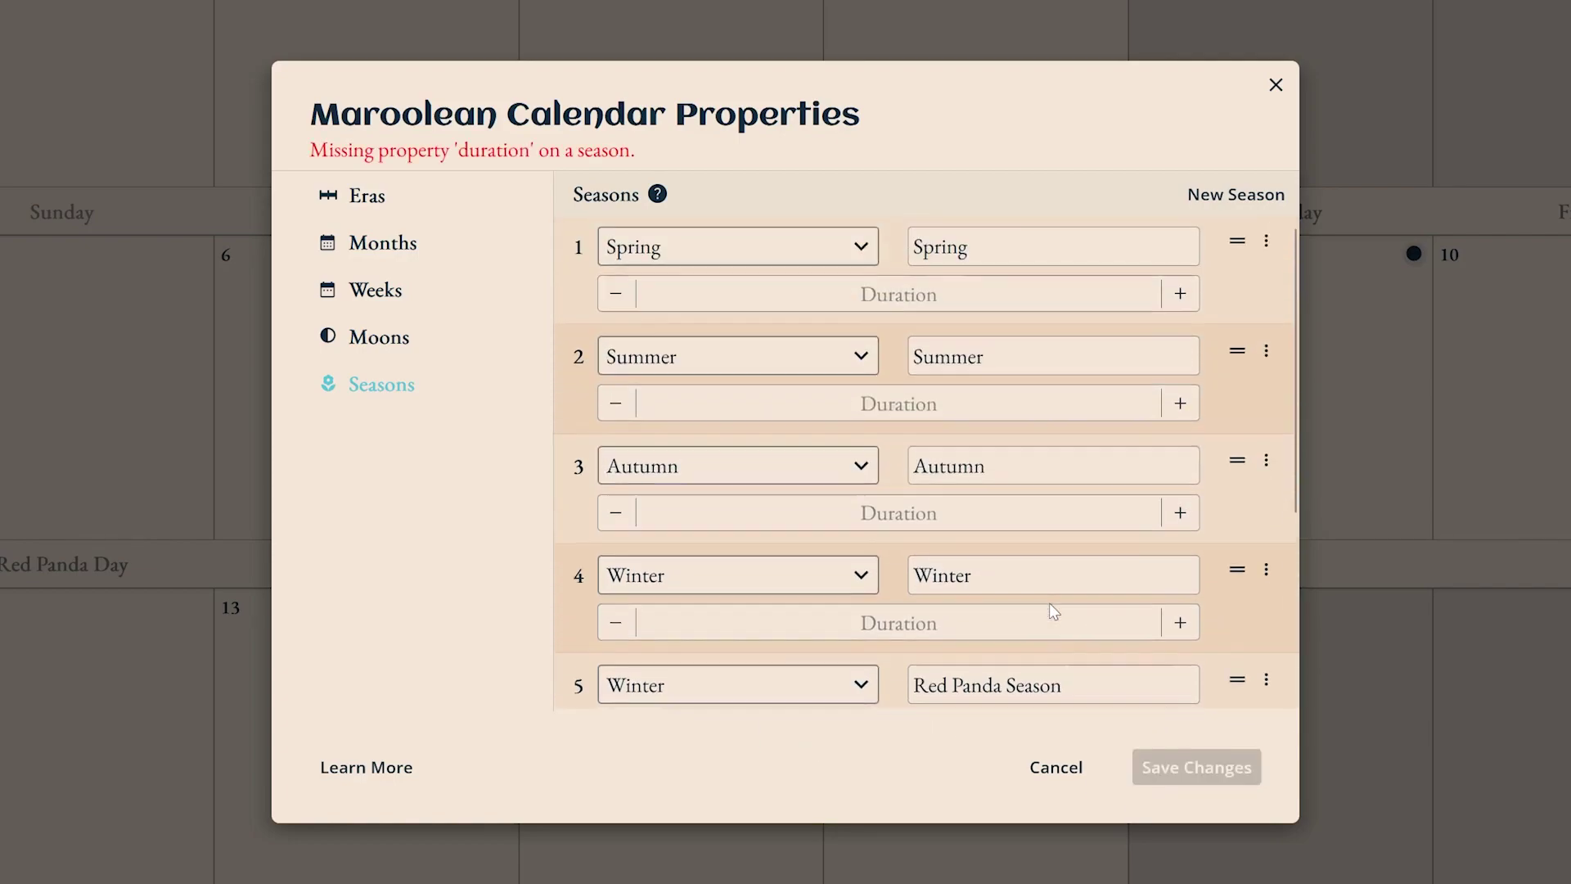
click(950, 298)
text(91)
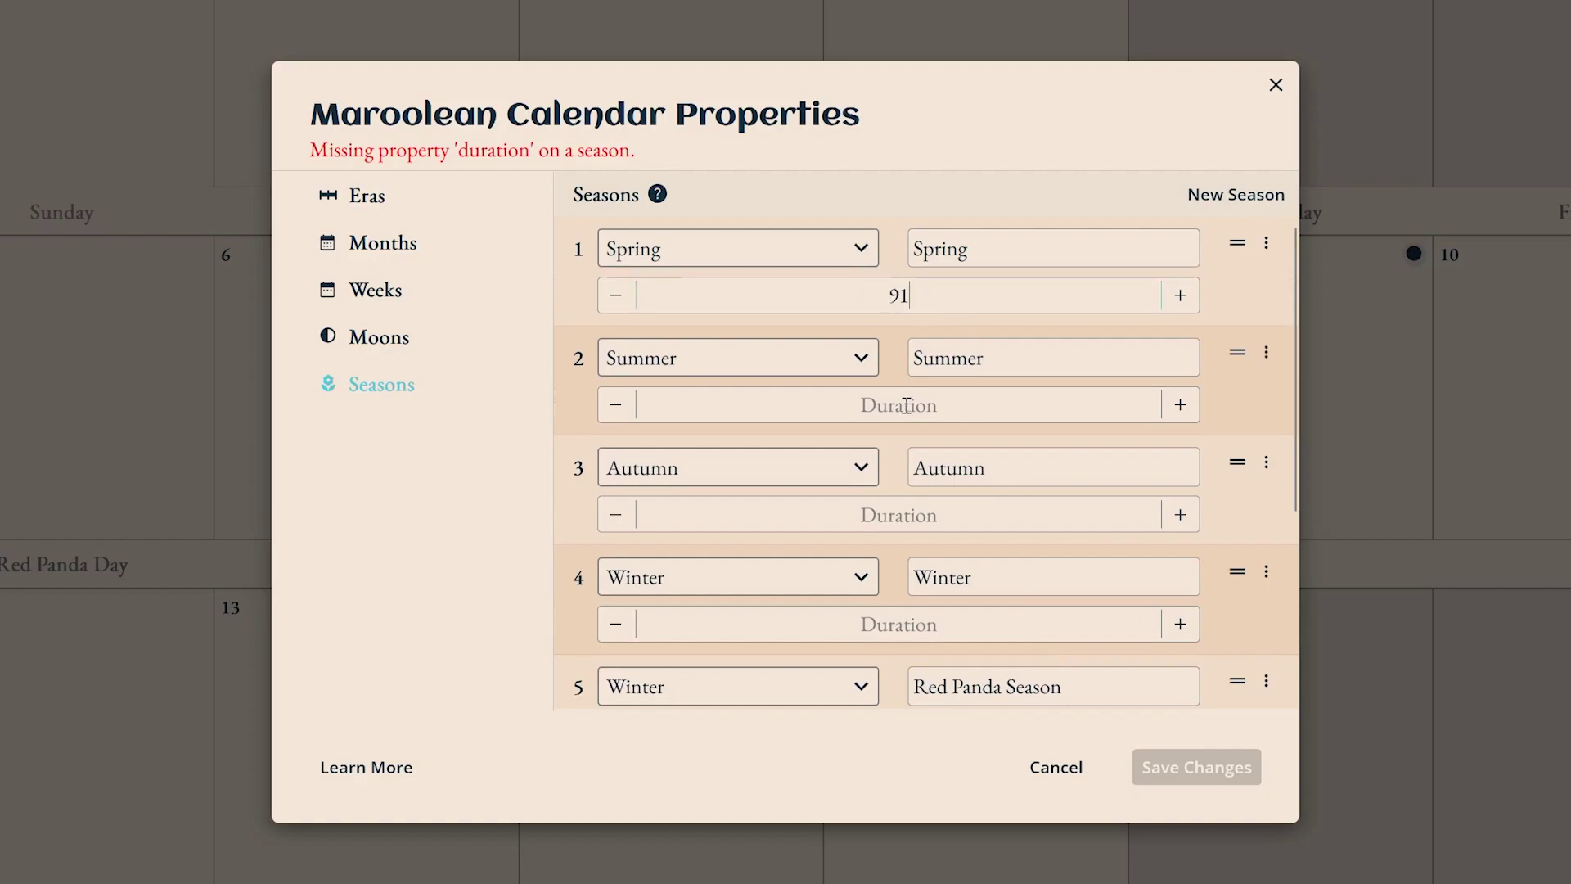
click(905, 404)
text(91)
click(907, 515)
text(91)
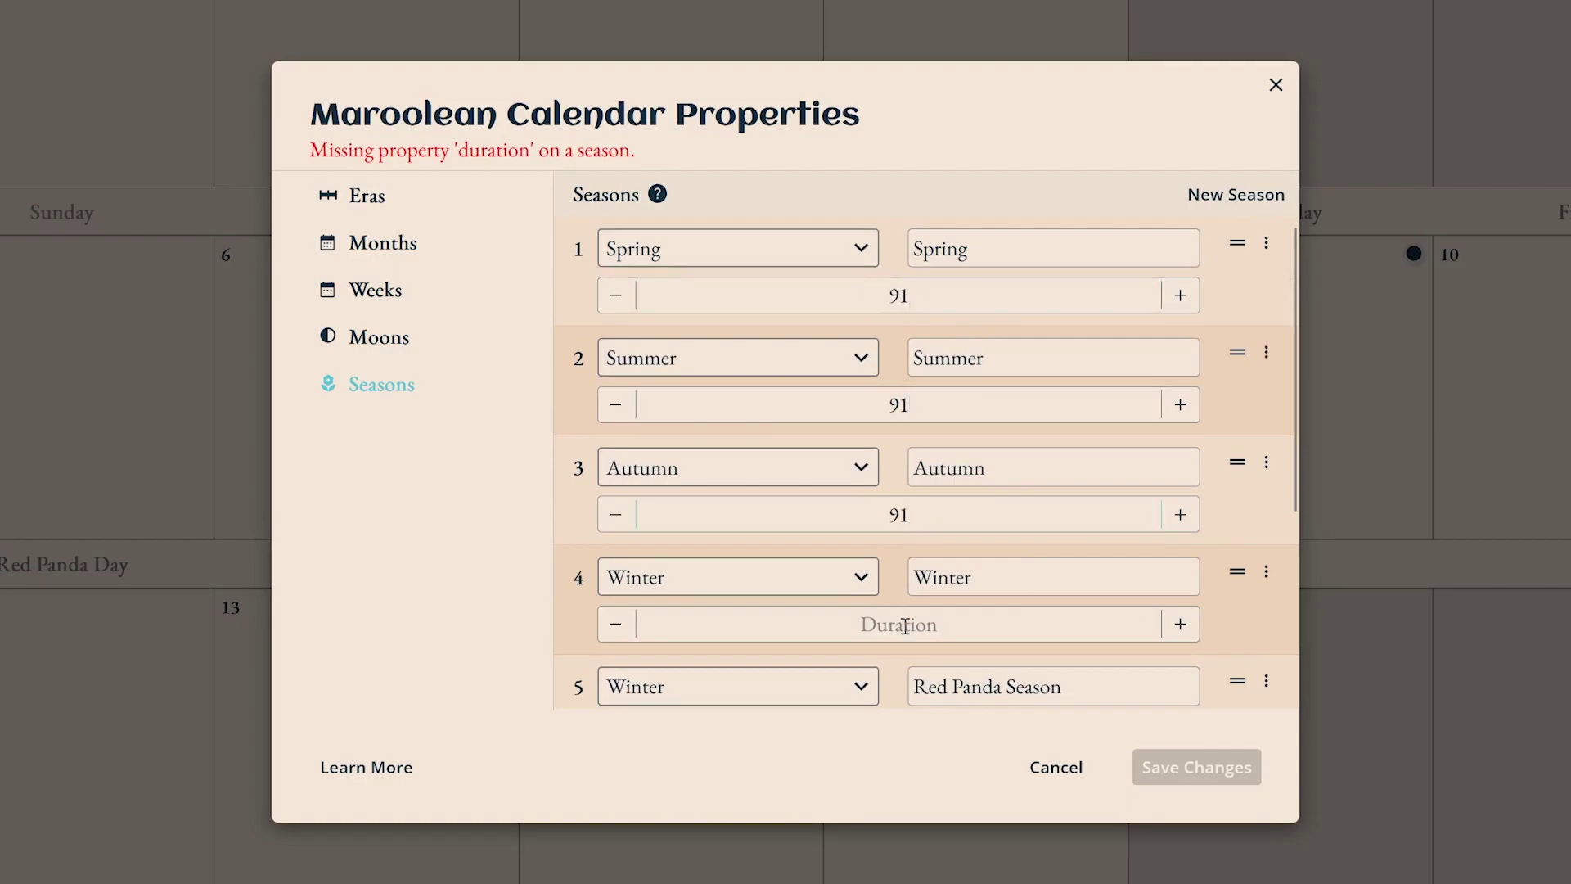
click(905, 623)
text(91)
scroll(905, 623, down, 3)
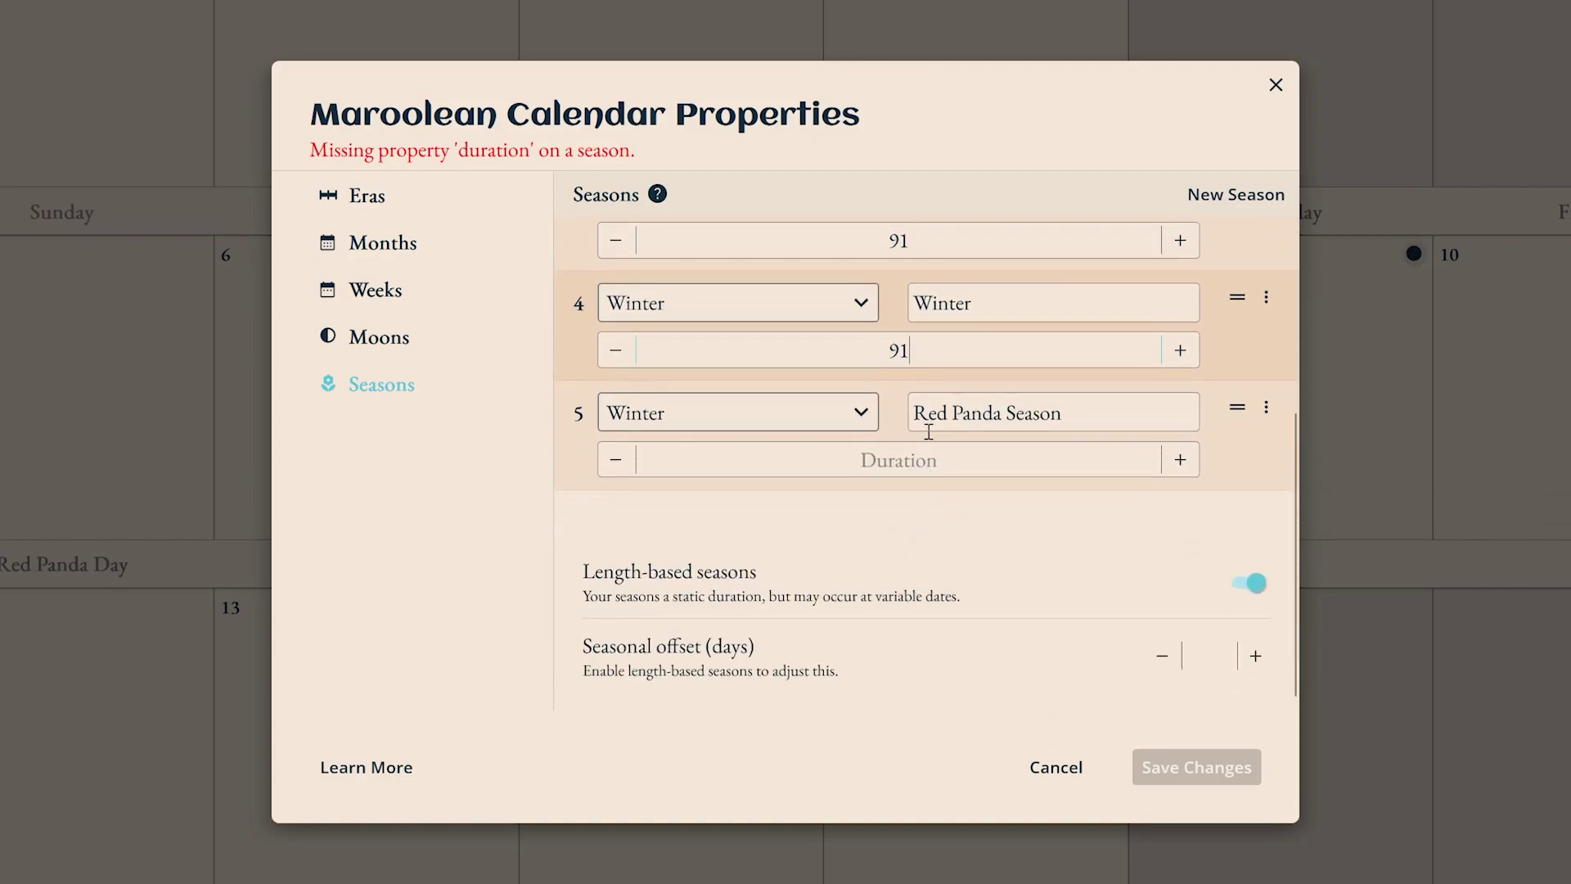
text(9)
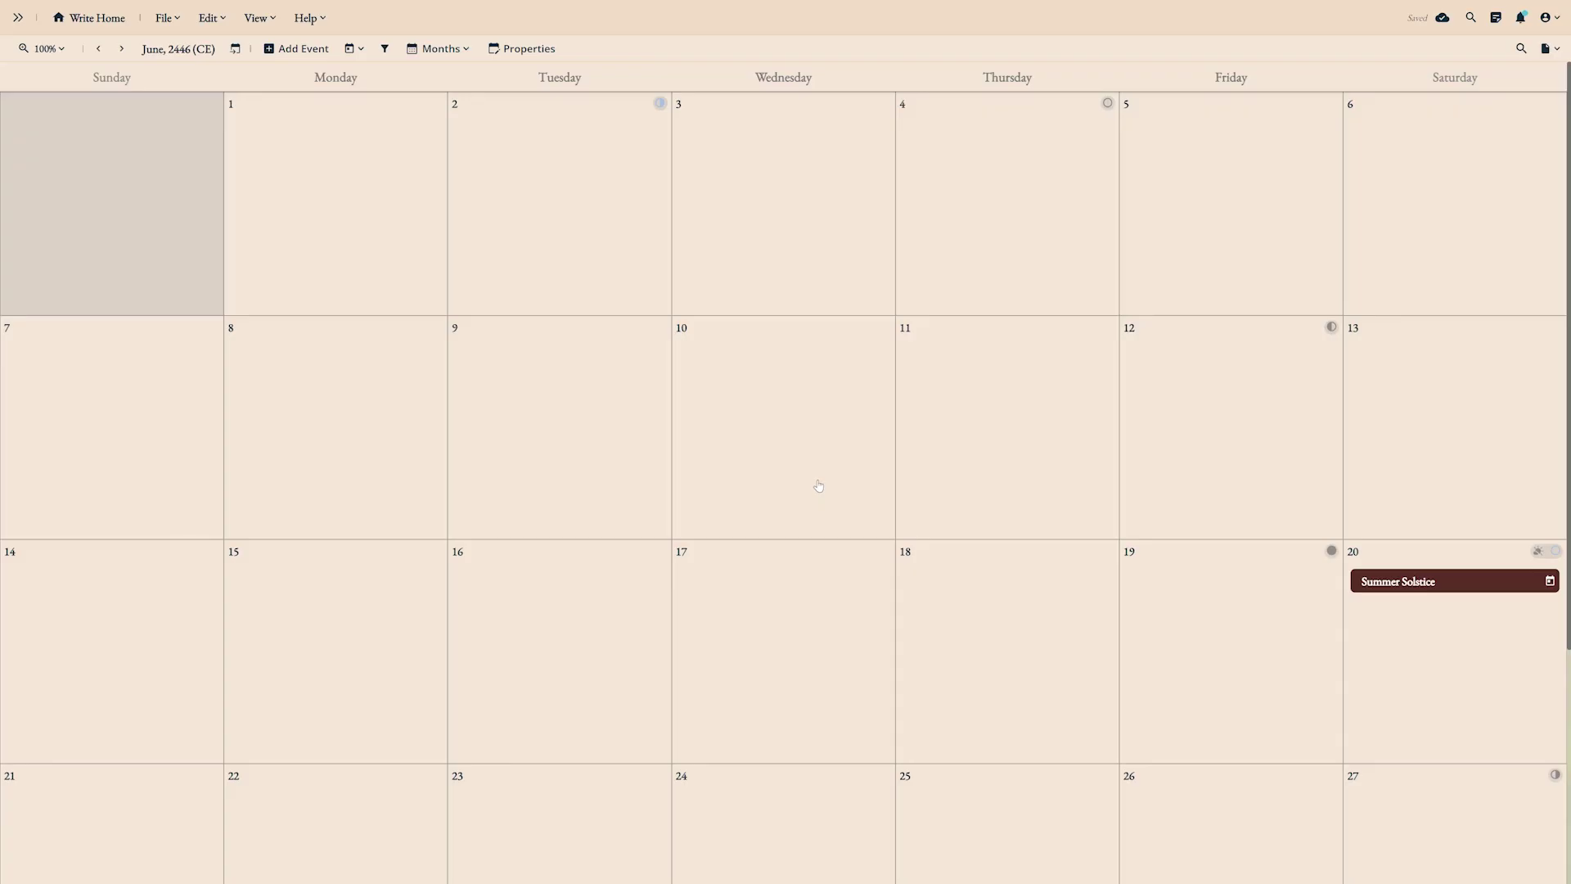
Set June's length to 18 days in the calendar properties and save the changes
click(523, 48)
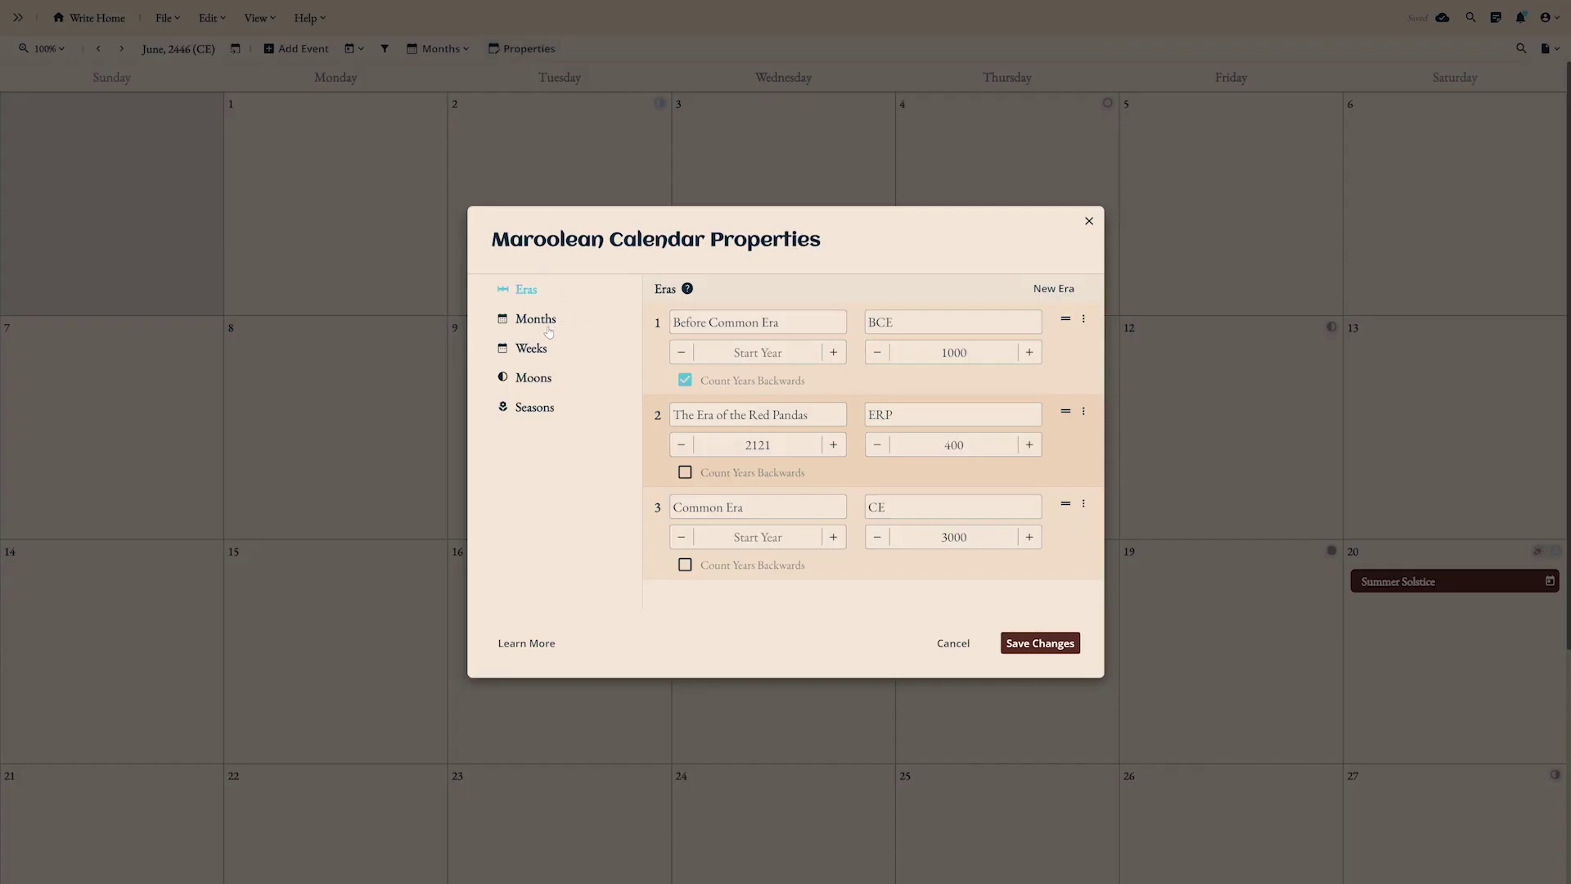
click(548, 328)
scroll(642, 483, down, 3)
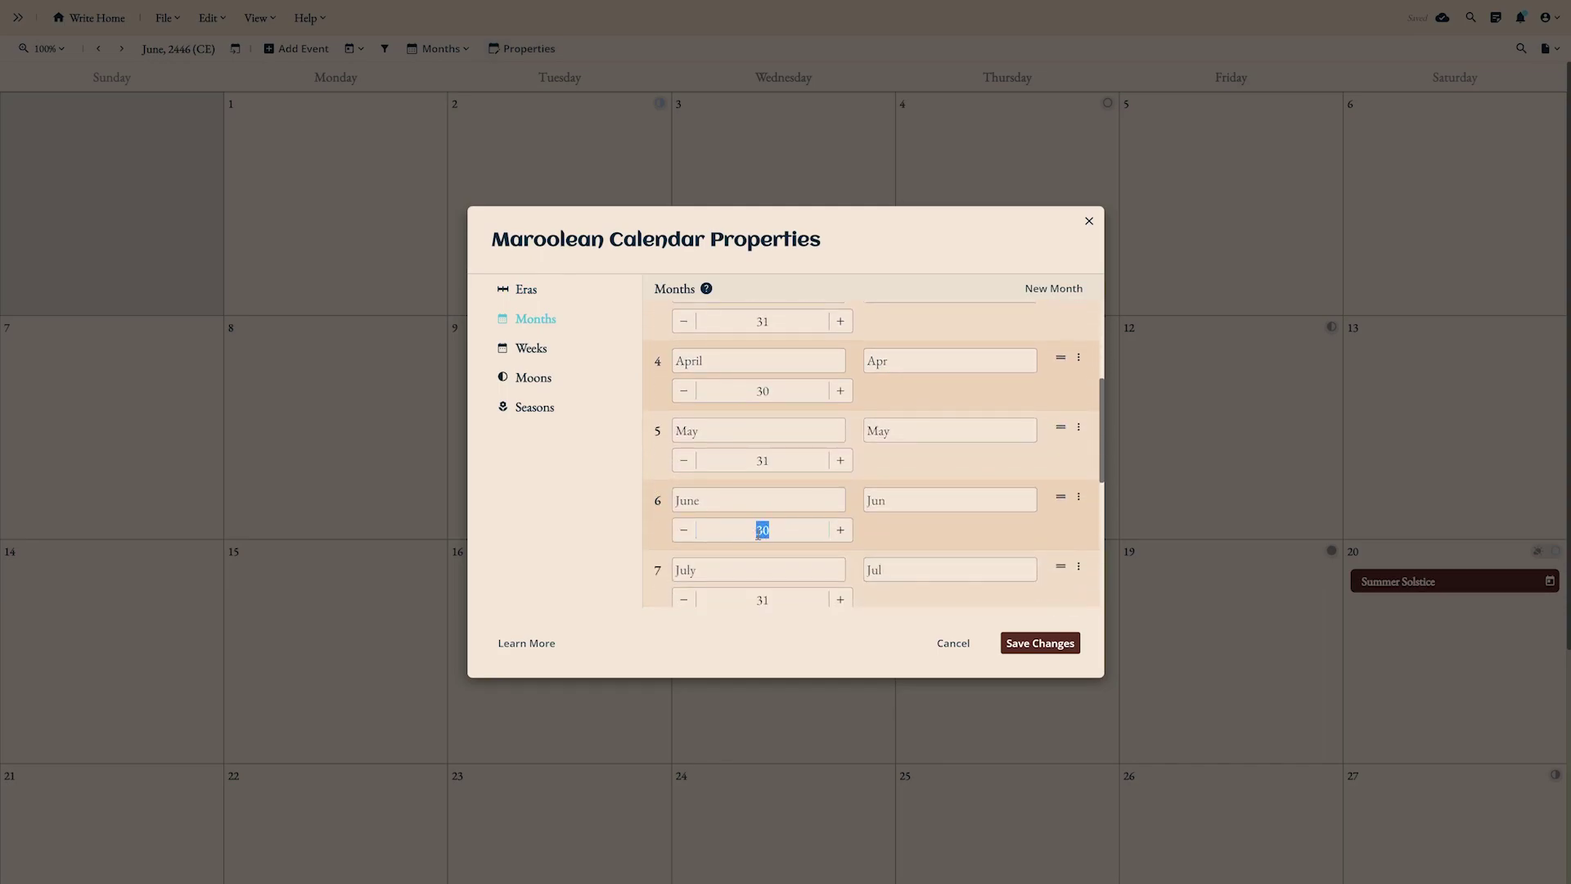
text(18)
click(1017, 644)
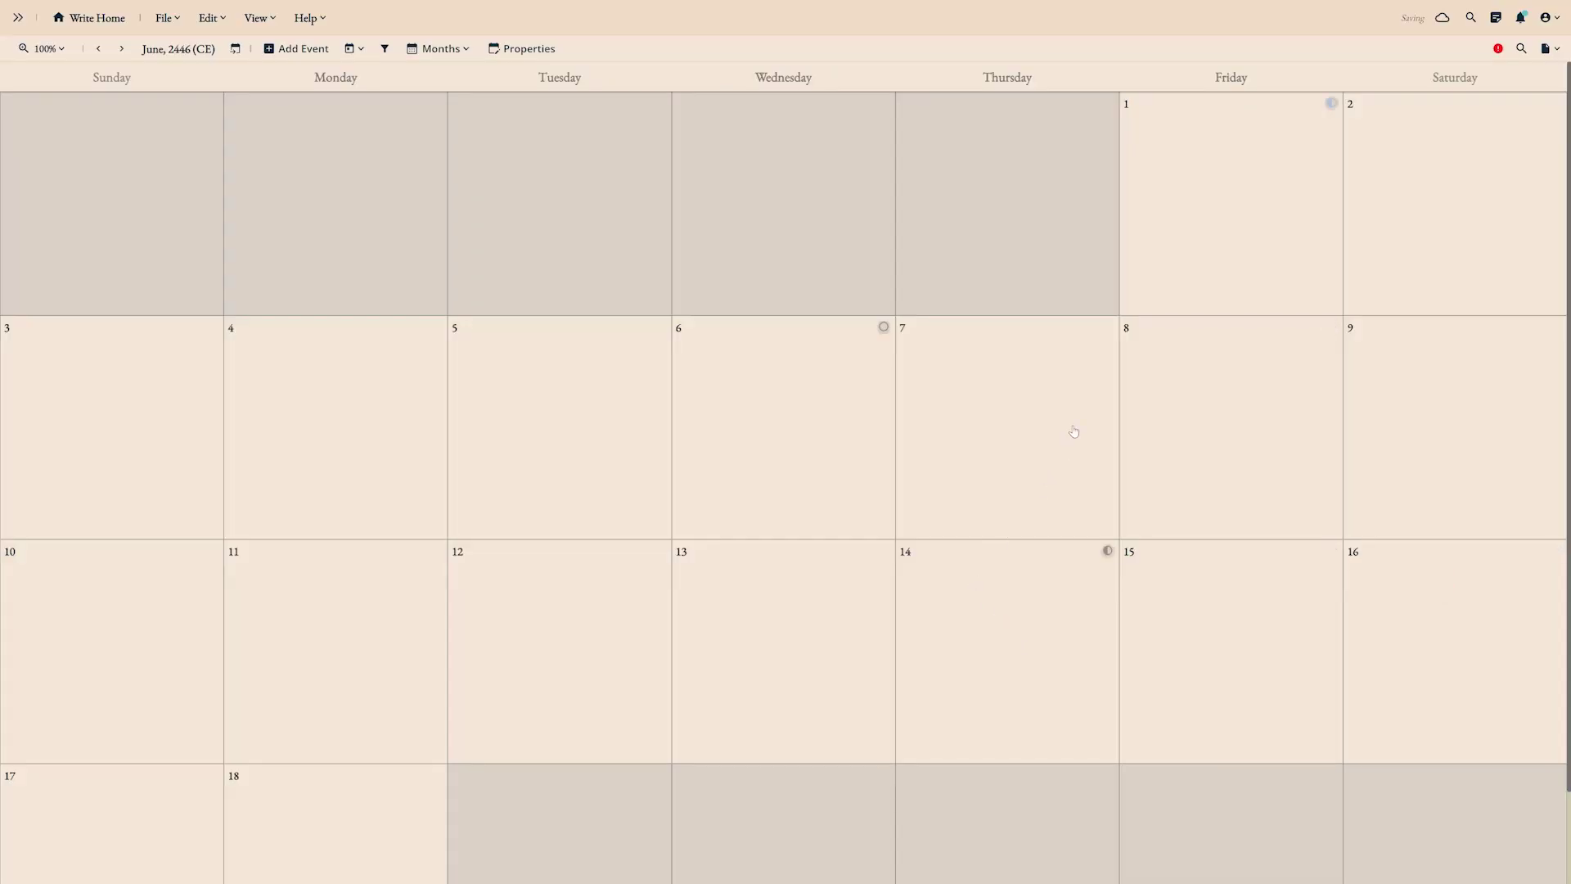
Review the repeat frequency and Nth-day-of-season filter of the invalid Summer Solstice event in the advanced editor
click(1497, 51)
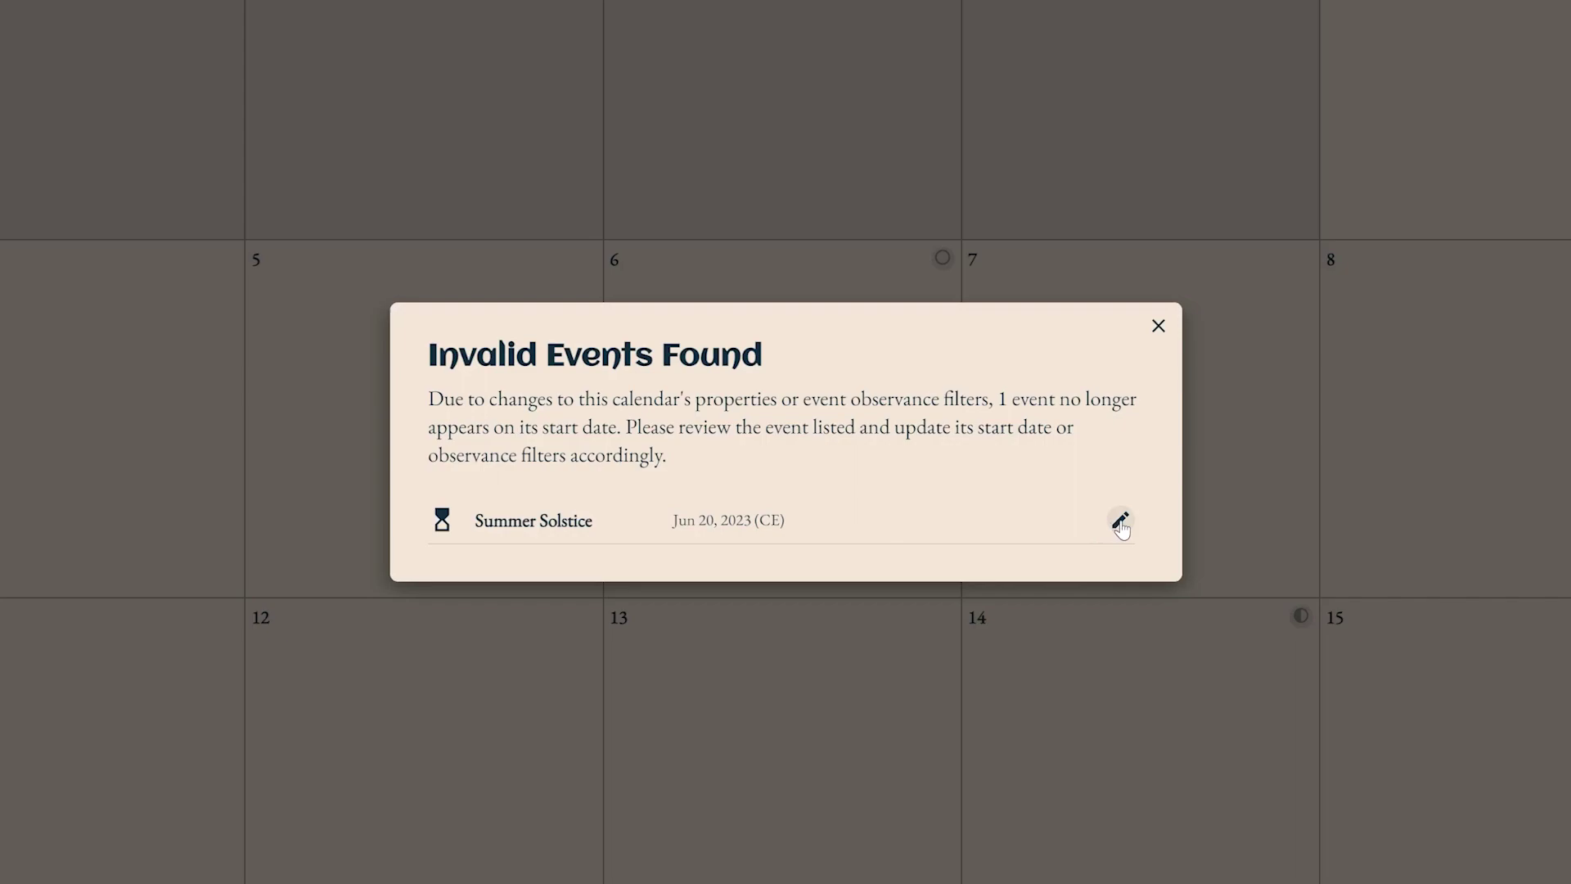
click(1120, 522)
click(642, 761)
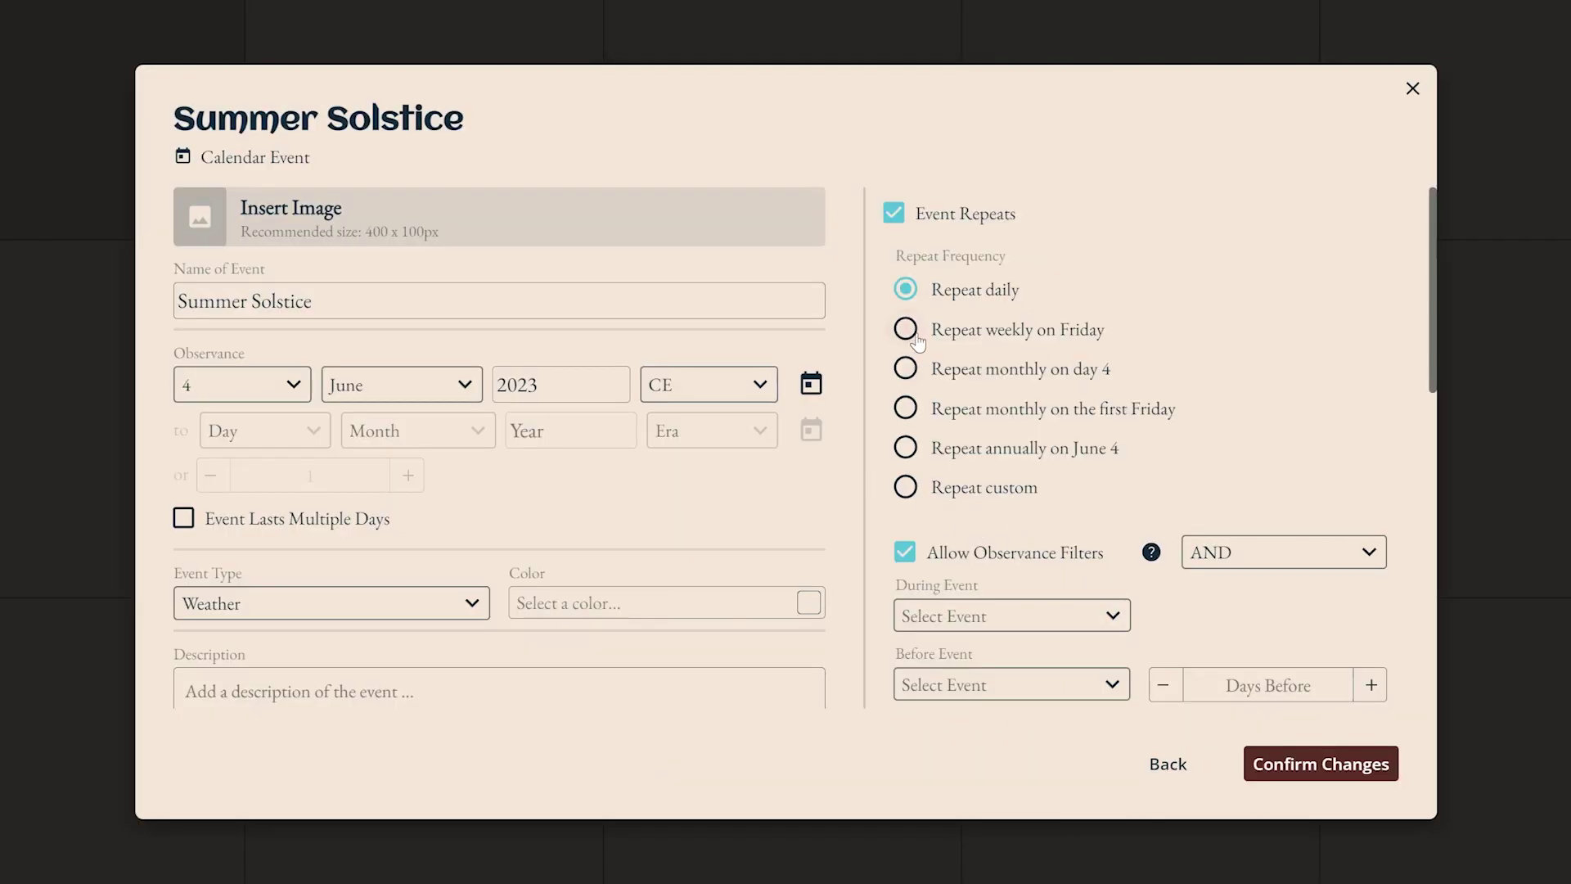
scroll(925, 350, down, 10)
click(1080, 688)
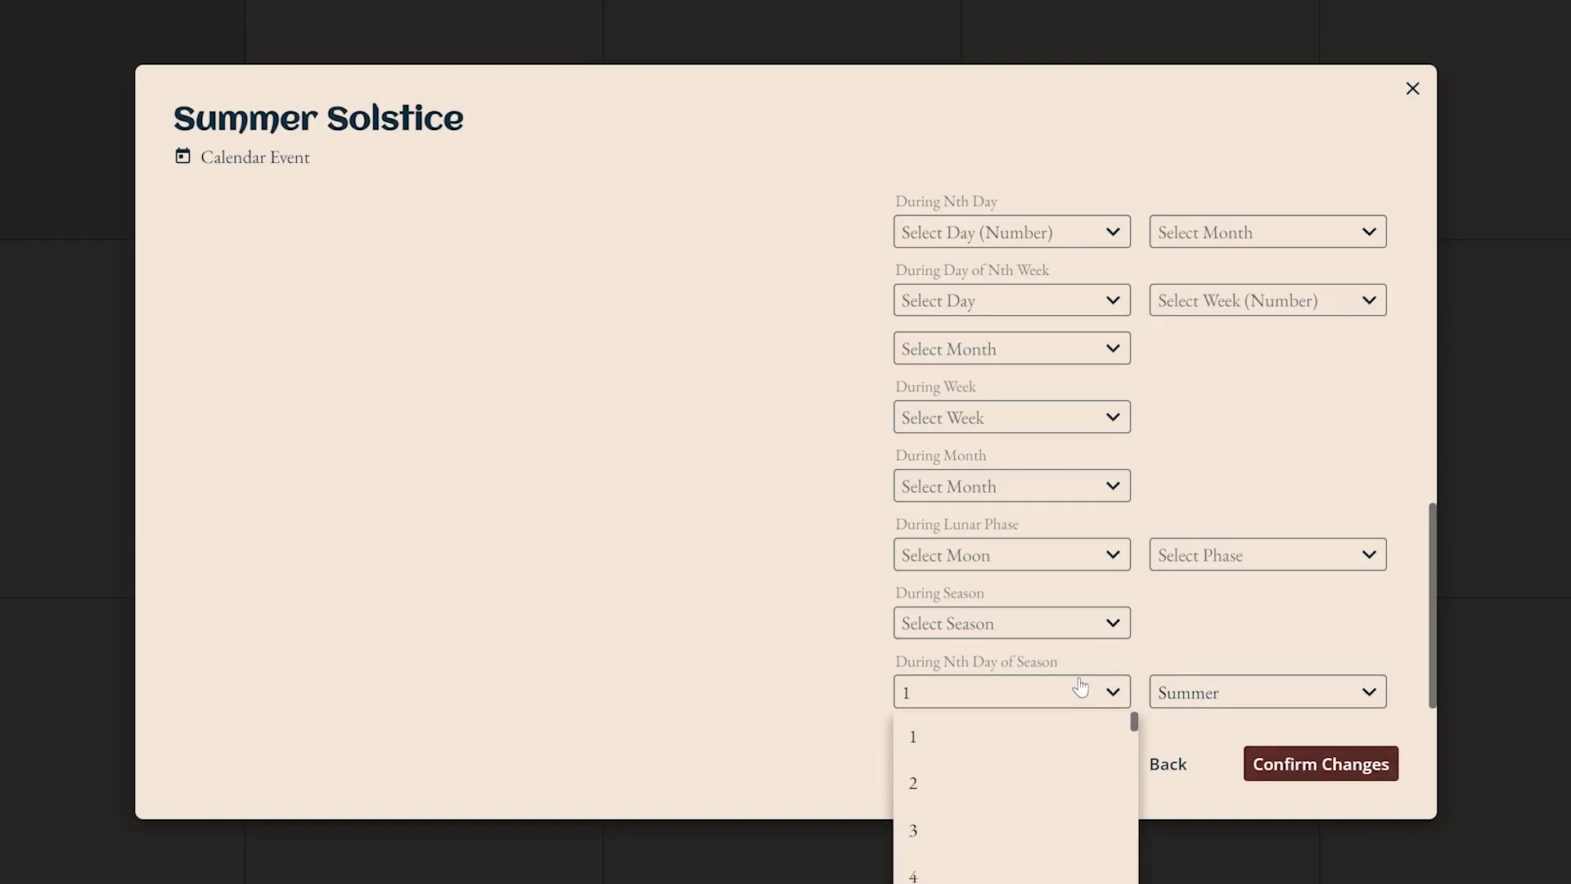
scroll(792, 596, up, 10)
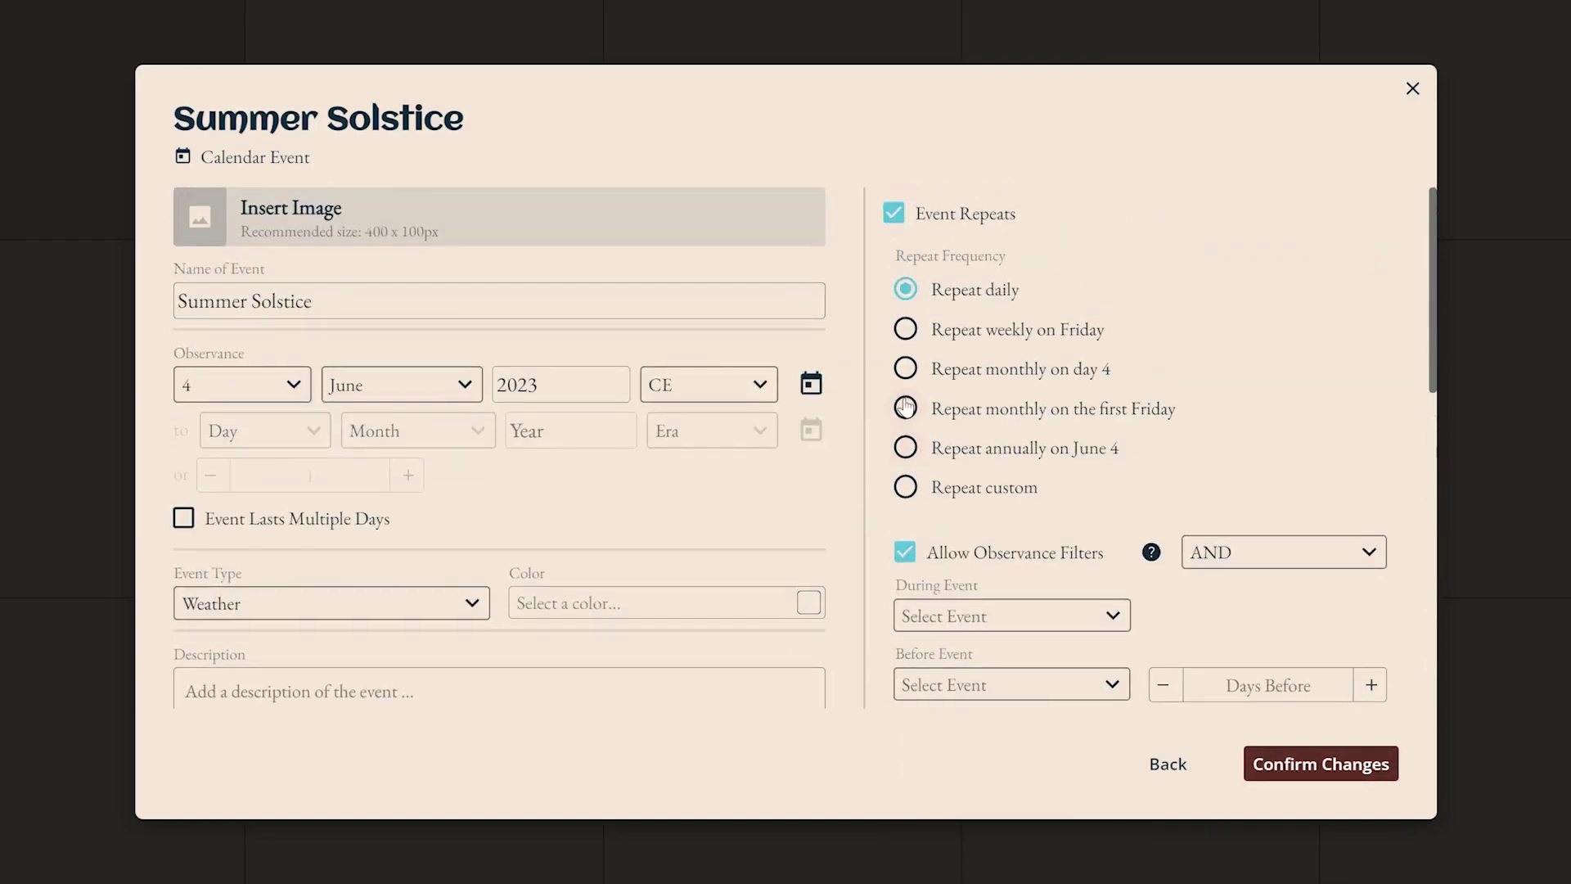
click(905, 368)
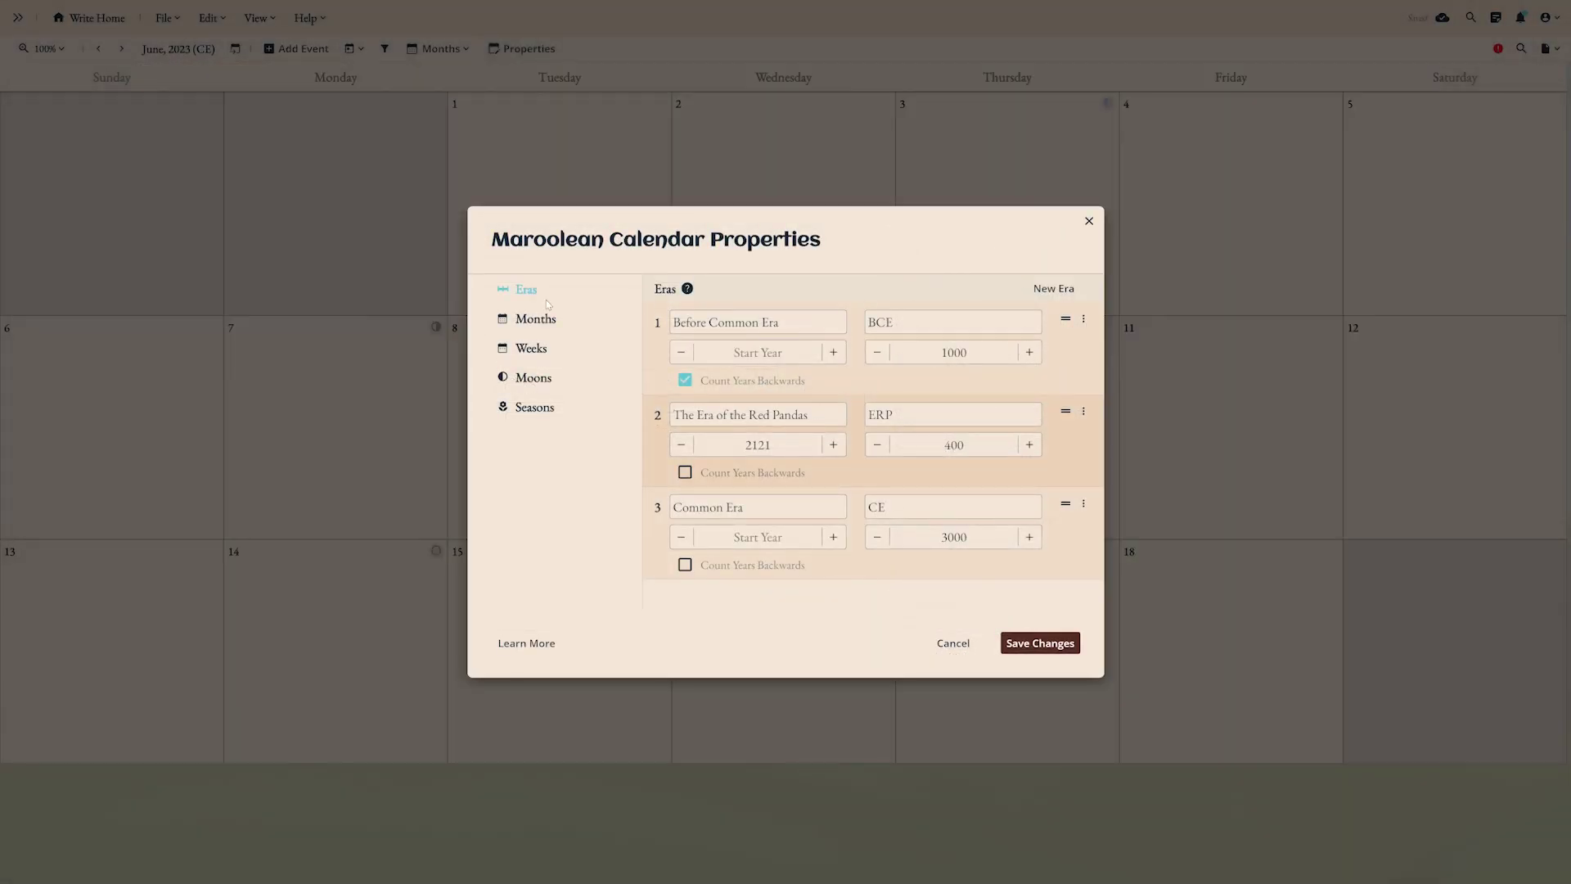
Review the calendar's season, month and alternating-week settings and save the properties
click(534, 407)
scroll(770, 496, down, 5)
click(535, 318)
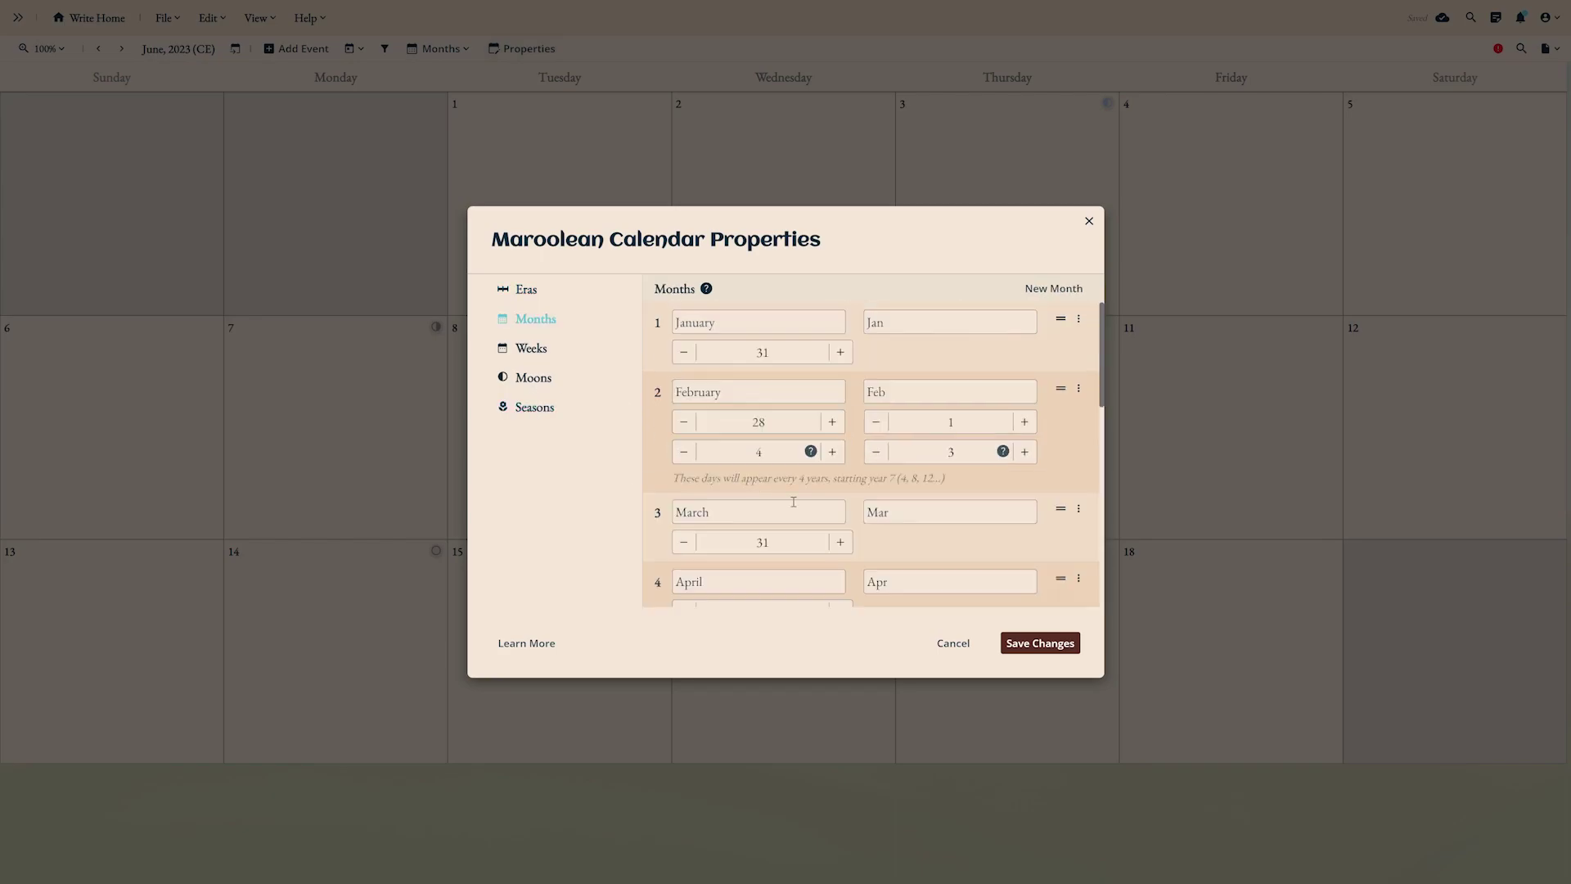
scroll(793, 502, down, 10)
click(583, 350)
scroll(1012, 563, down, 2)
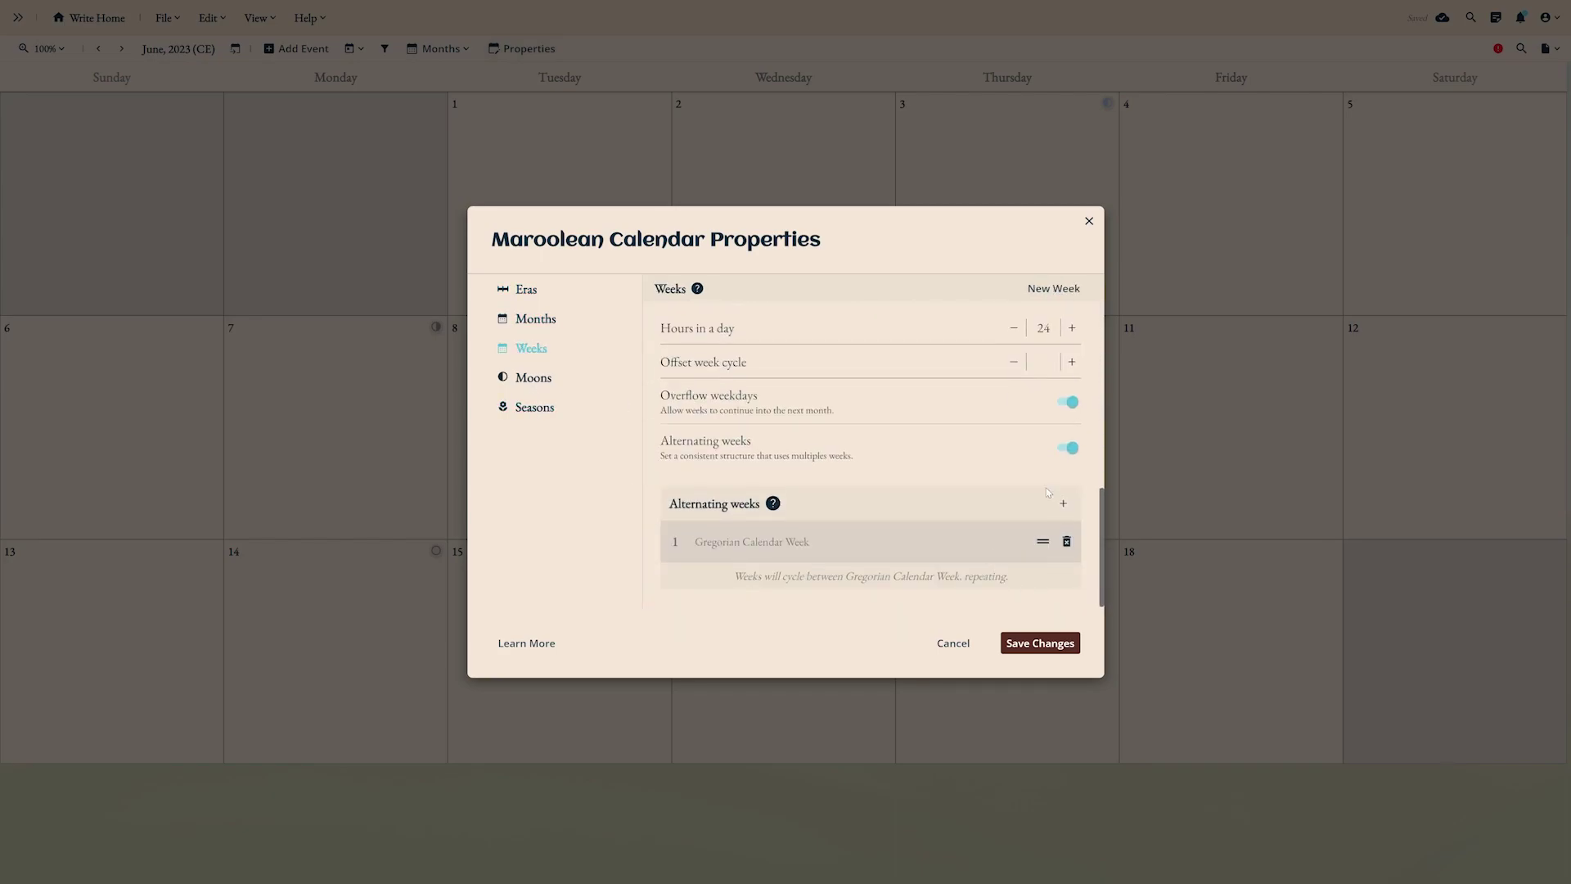
click(1040, 643)
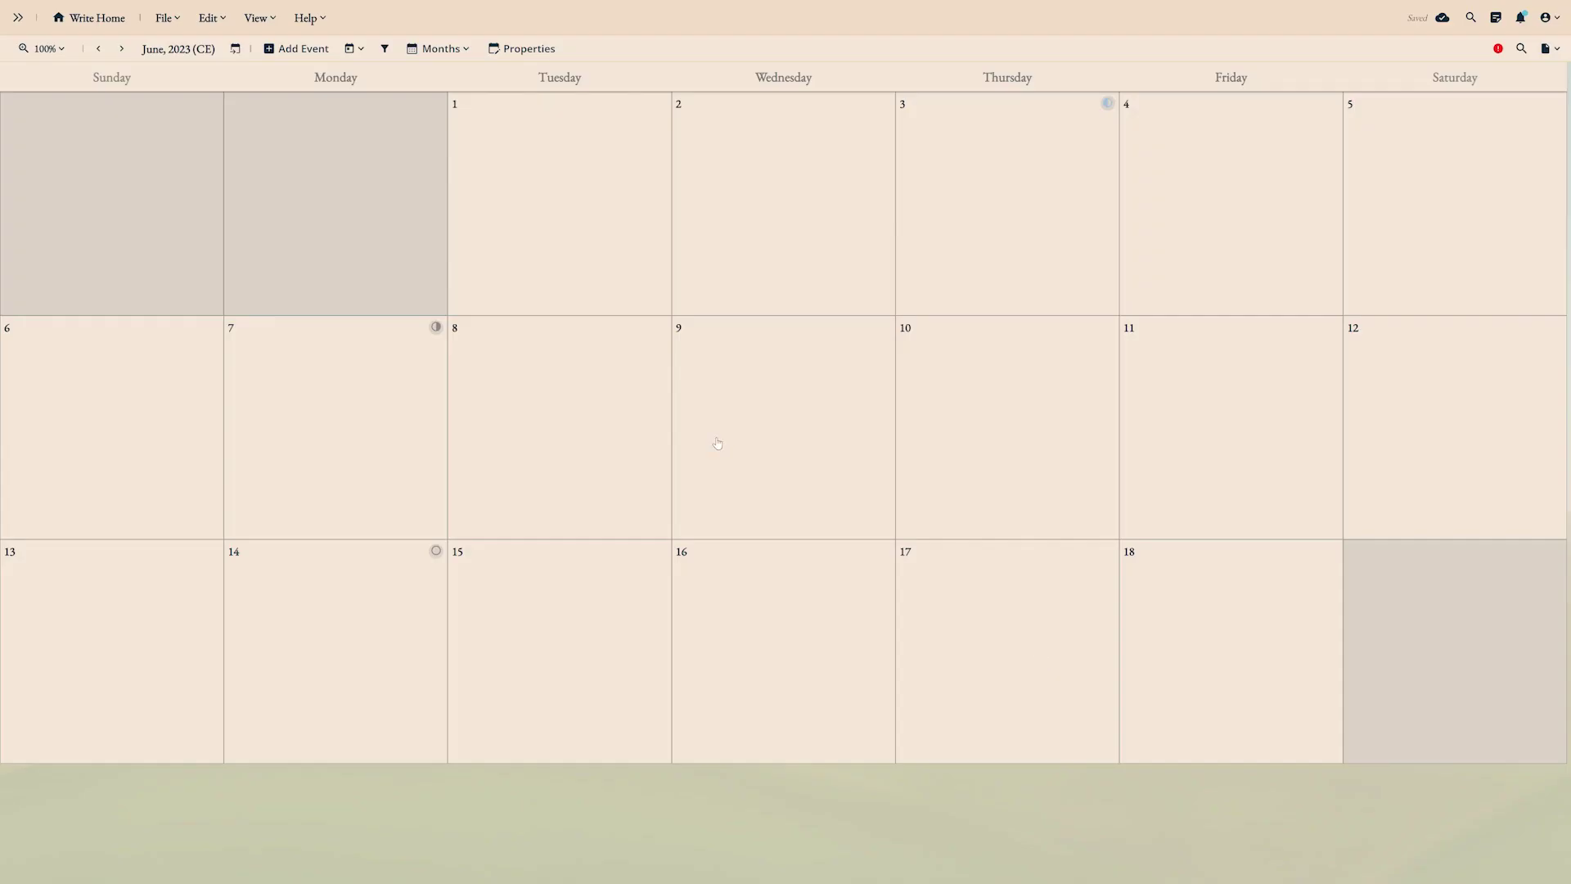
Jump the calendar to June 2520 (ERP)
click(235, 48)
click(684, 353)
click(739, 371)
click(720, 533)
click(786, 446)
click(877, 613)
Add Week of Awesomeness to the alternating weeks after Gregorian Calendar Week and save the changes
click(532, 48)
click(530, 348)
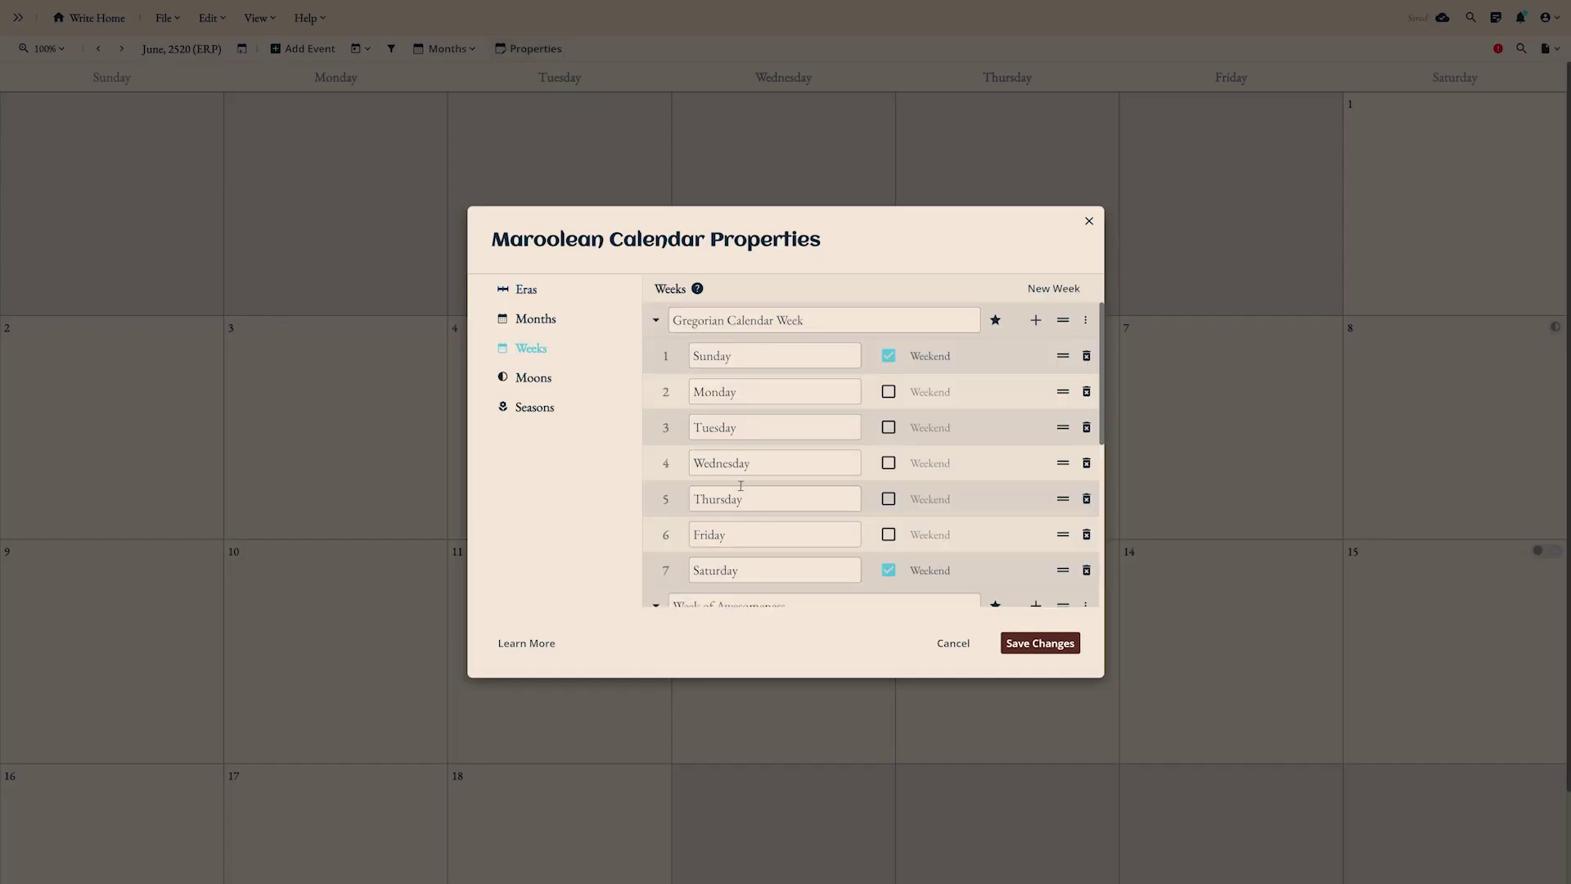
scroll(855, 550, down, 3)
click(1065, 575)
scroll(1065, 575, down, 2)
click(1062, 501)
click(1006, 552)
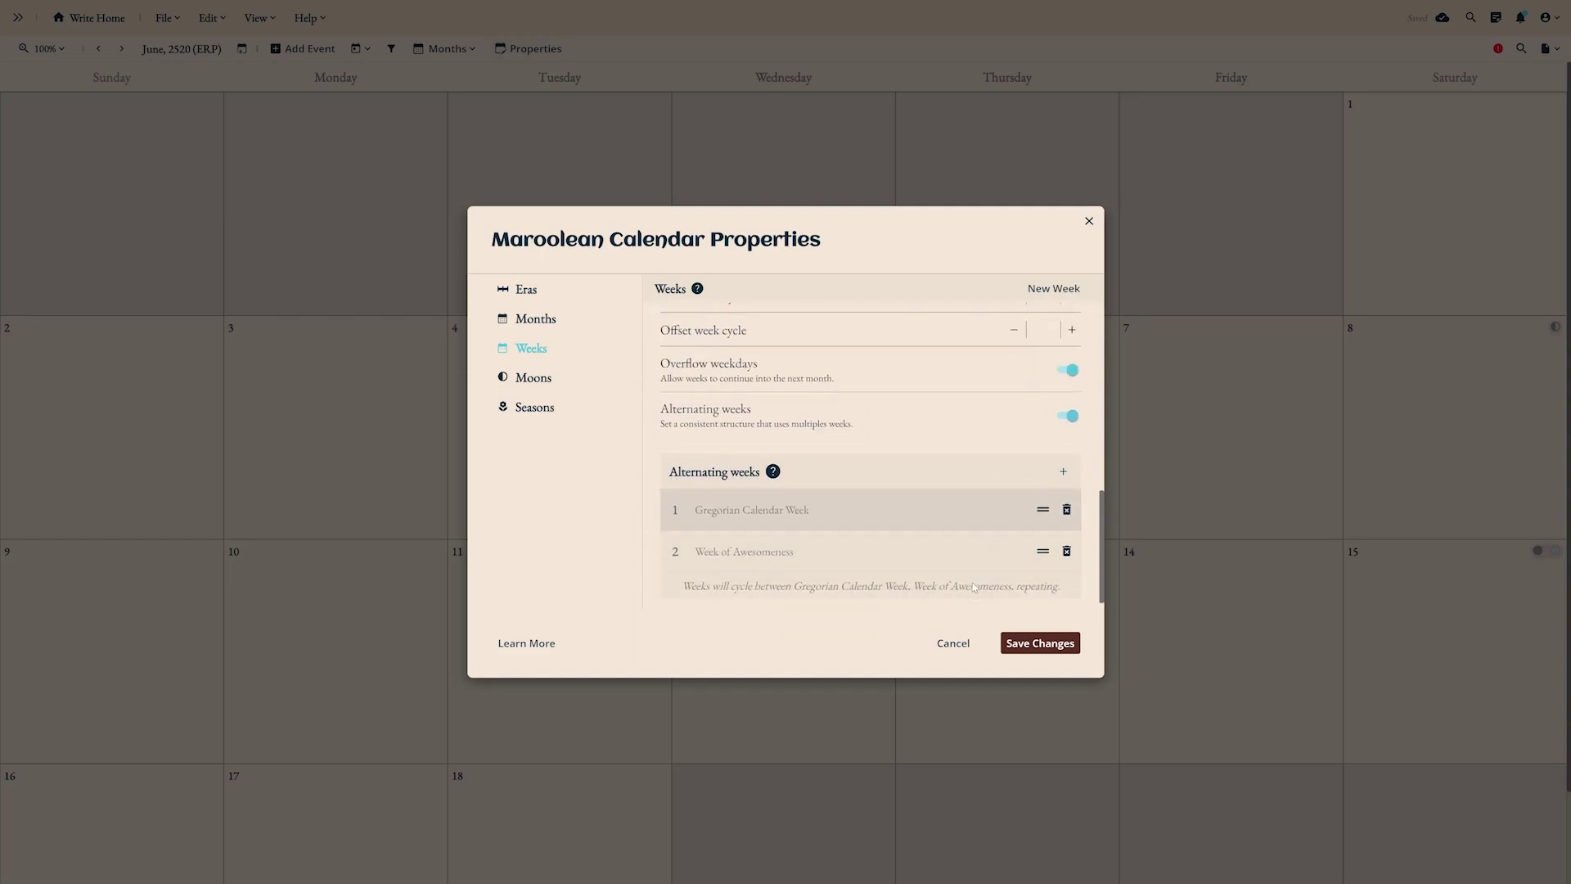
click(1023, 643)
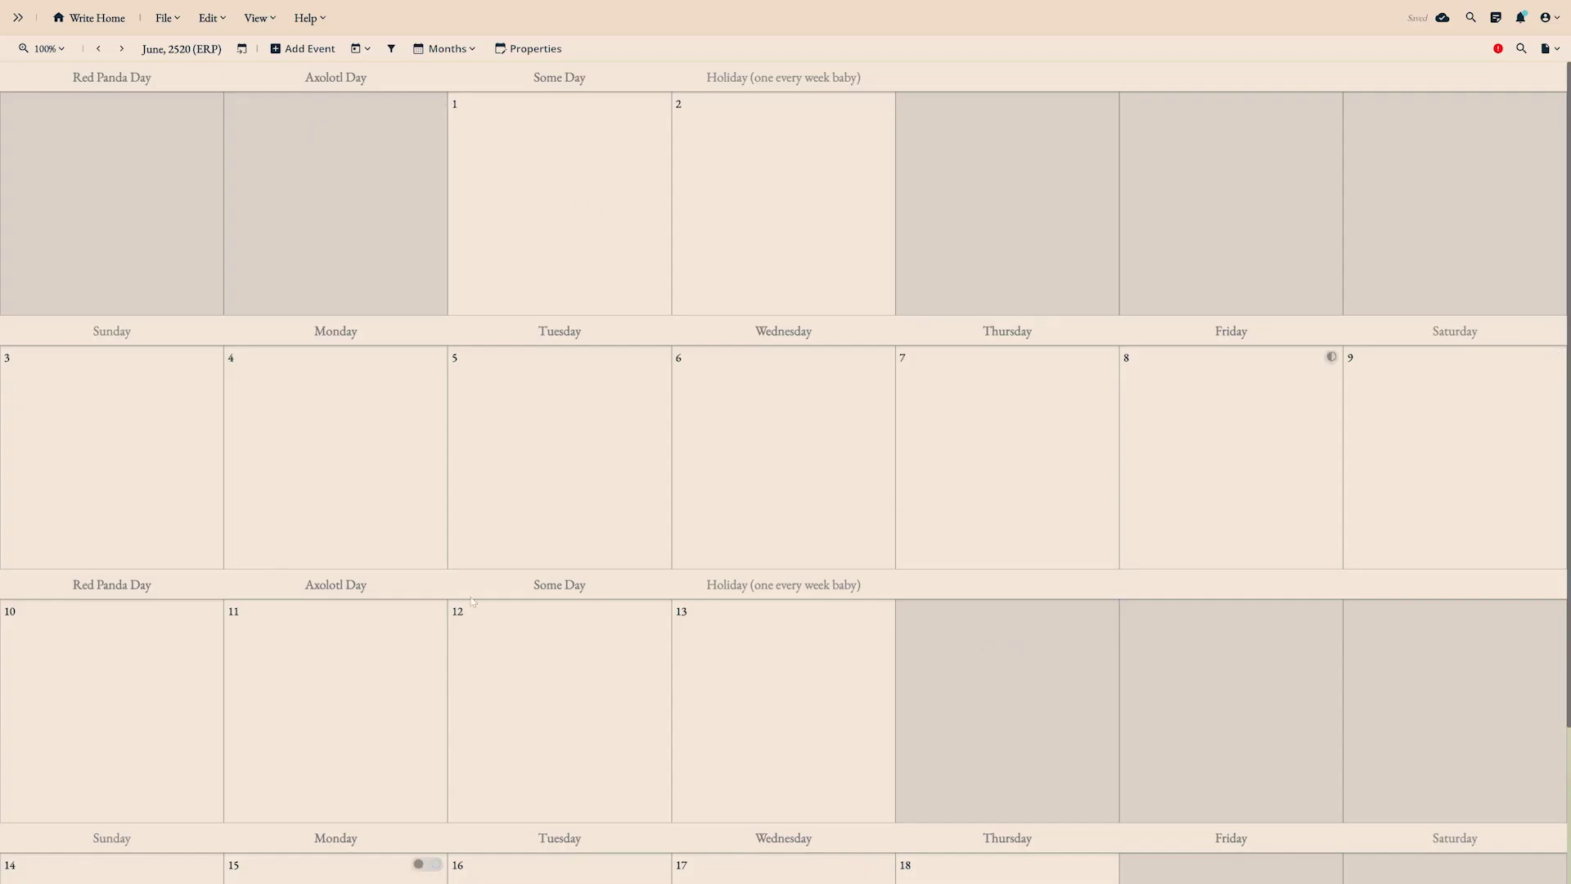
Create an event on June 5 named The Opening of the Garlian Mines, with type Work and a red color
click(509, 419)
text(The Opening of the Garl)
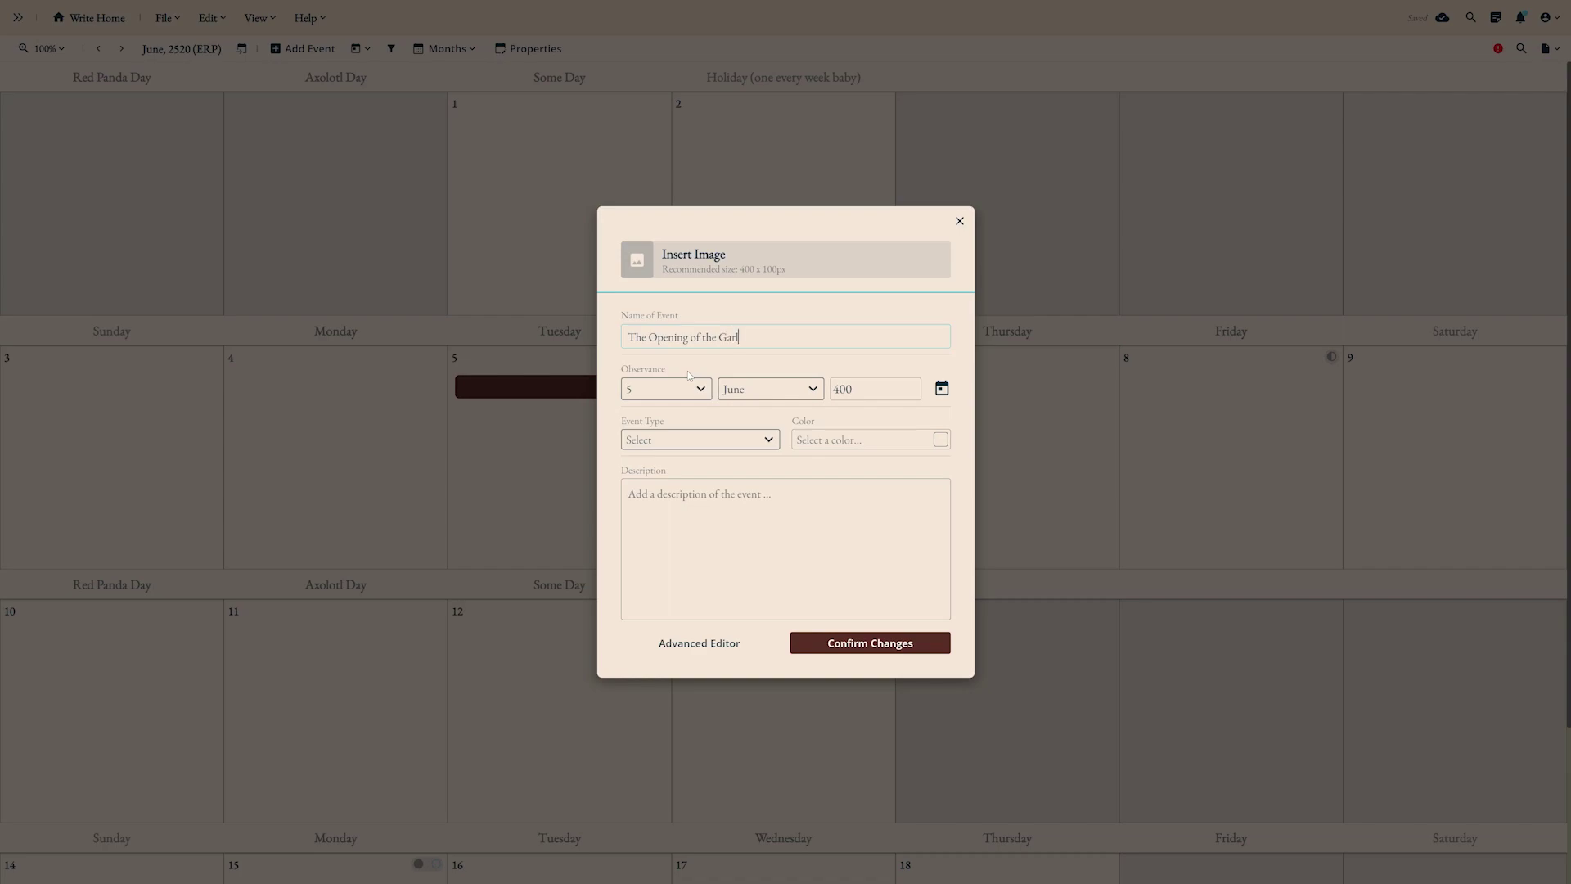
text(ian Mines)
click(706, 440)
click(679, 598)
click(941, 440)
click(1052, 468)
Describe the event as "A day all Maroolean's have off in honor of the opening of the first" and extend it through June 8
click(809, 582)
text(A da)
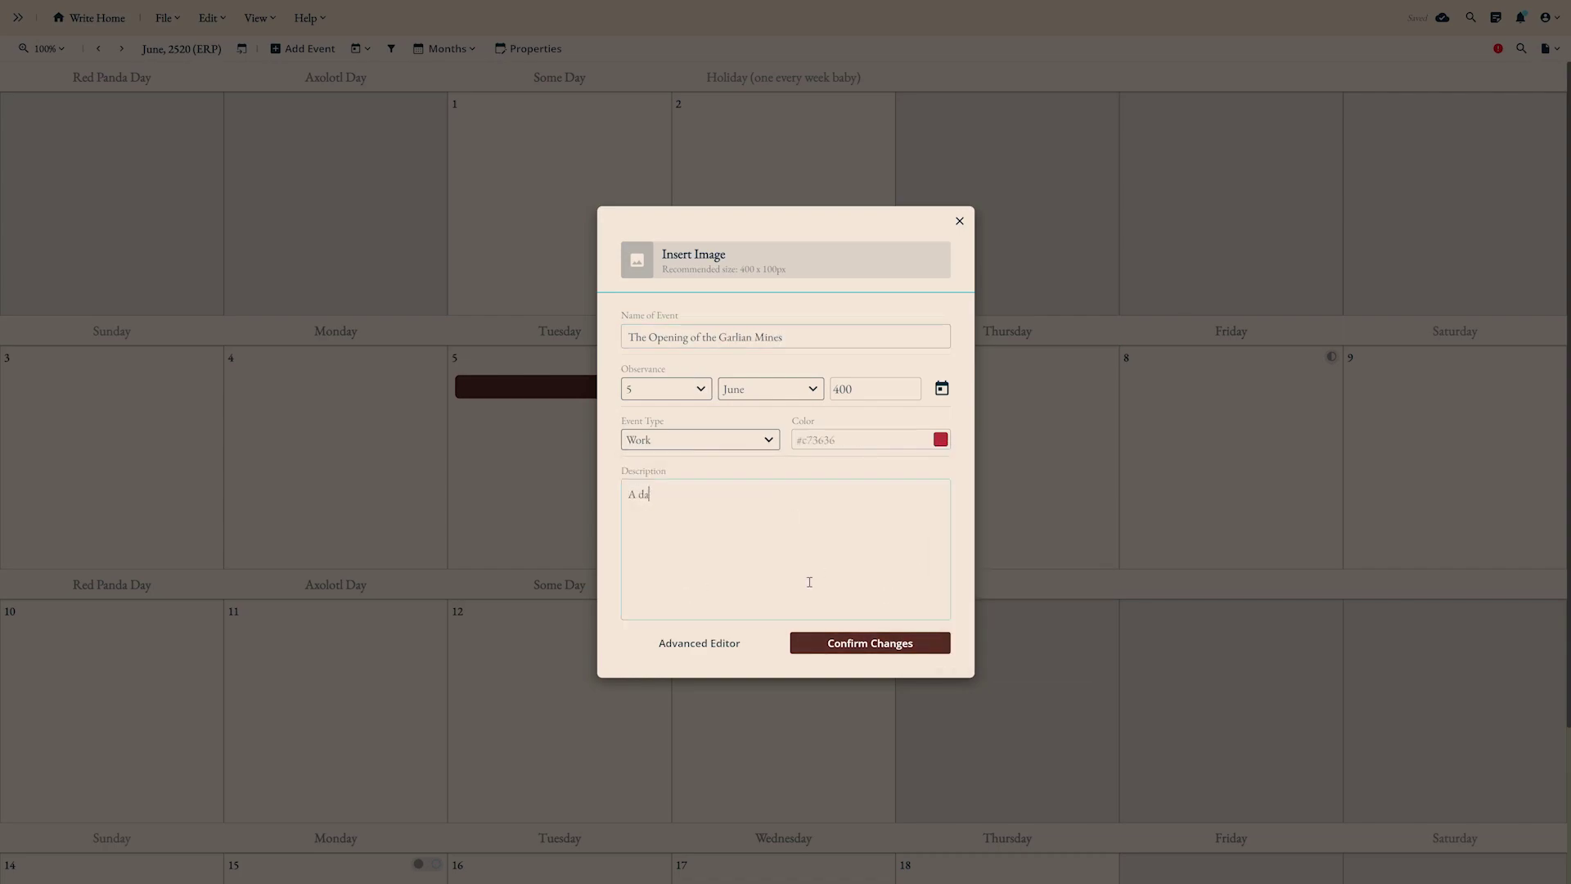
text(y all Maroolean's have off in honor of the opening of the first)
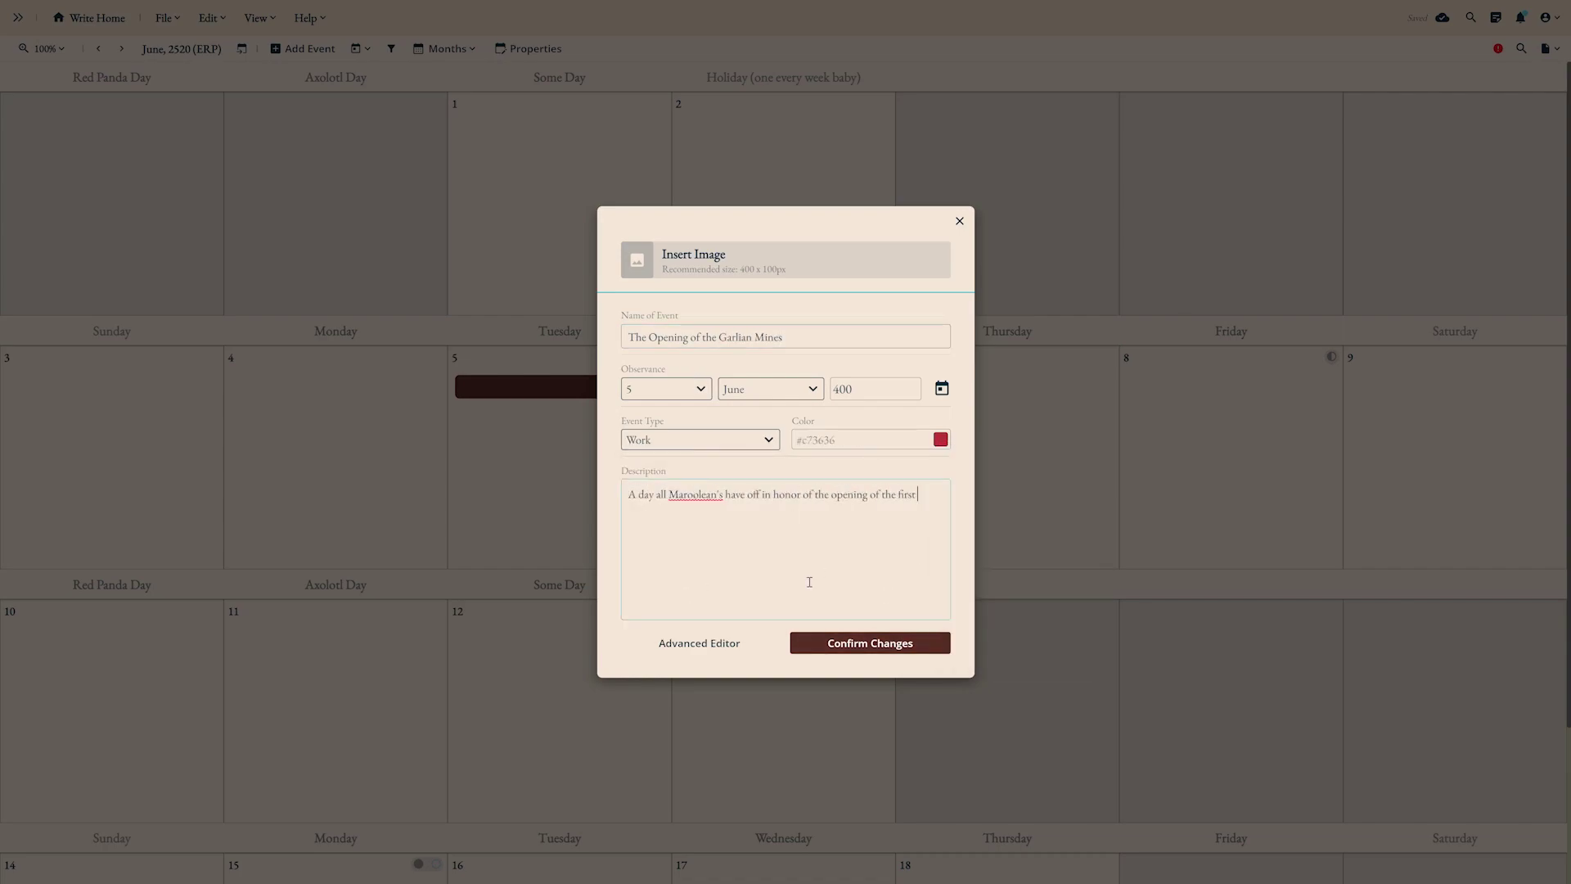
click(699, 642)
click(1119, 641)
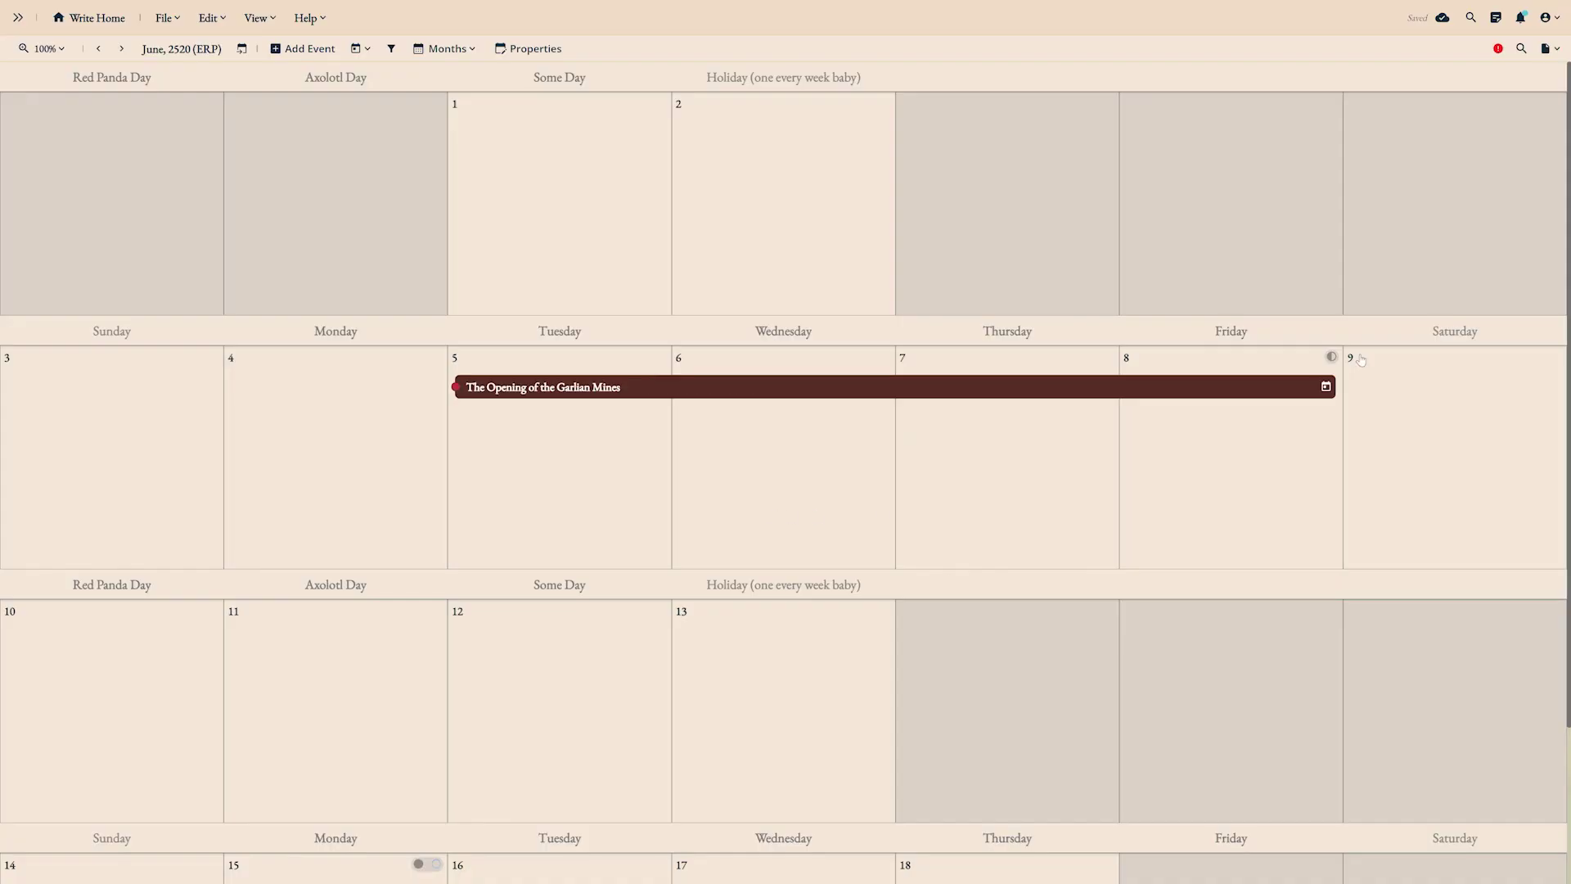
Create an event on June 15 named Opposing Moons Day, with type Celestial and the cyan color #3adef1
scroll(1361, 360, down, 3)
click(327, 737)
text(Opposing Moons Day)
click(700, 439)
click(684, 543)
click(940, 439)
click(1061, 449)
Describe Opposing Moons Day as "The day when the moon of Marool are in opposition...", followed by the lines "Very awesome." and "Lots"
click(833, 585)
text(The day when the moon of Marool are in oppo)
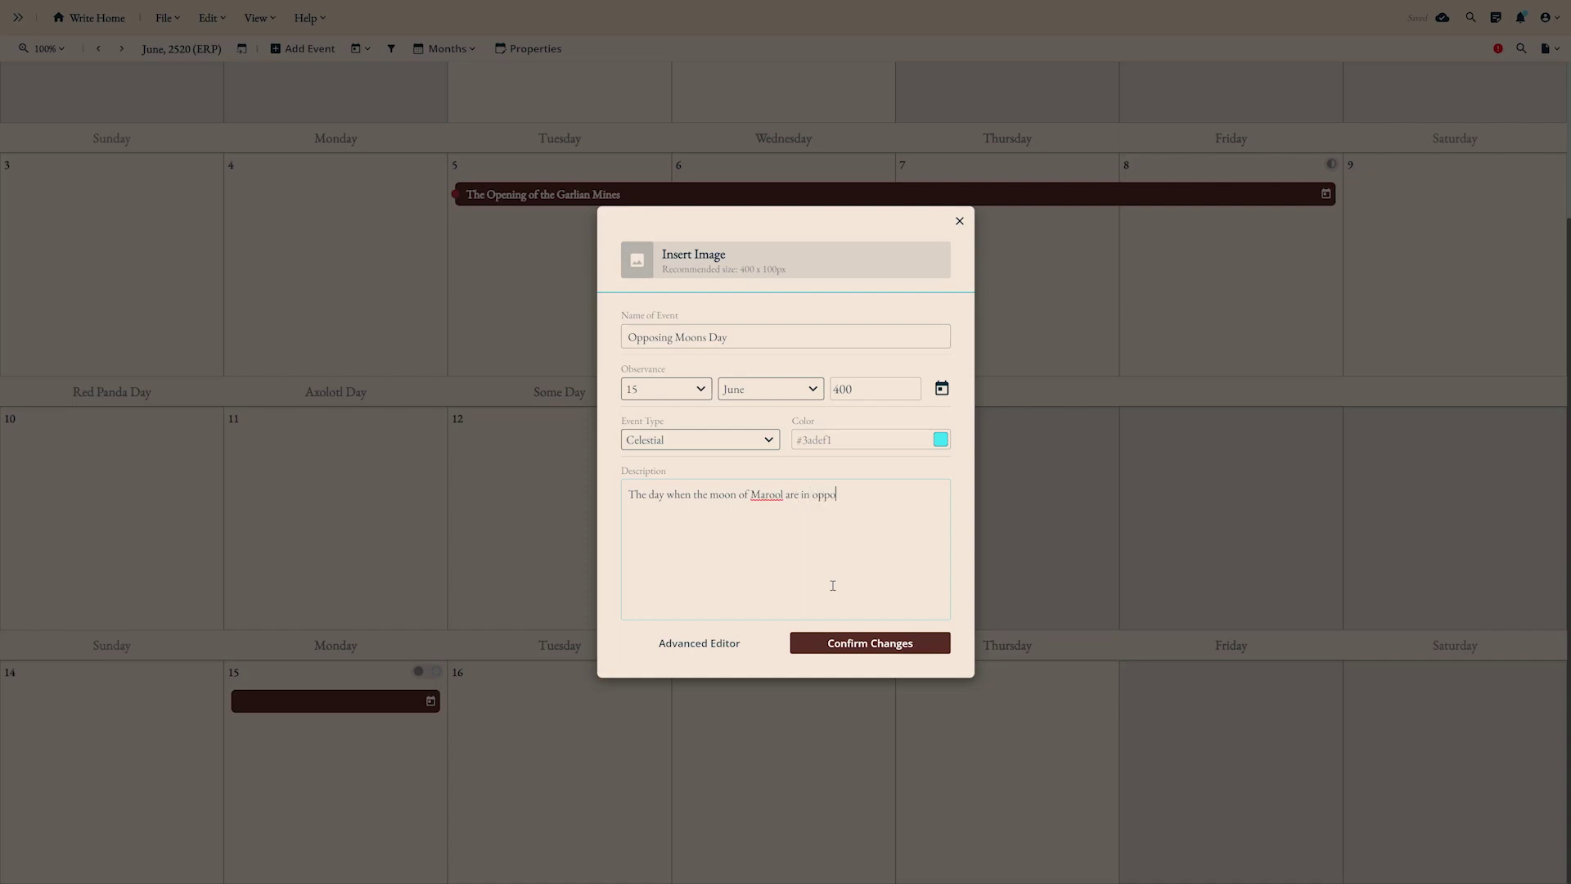
text(sition...)
key(Return)
text(Very awesome.)
key(Return)
text(Lots)
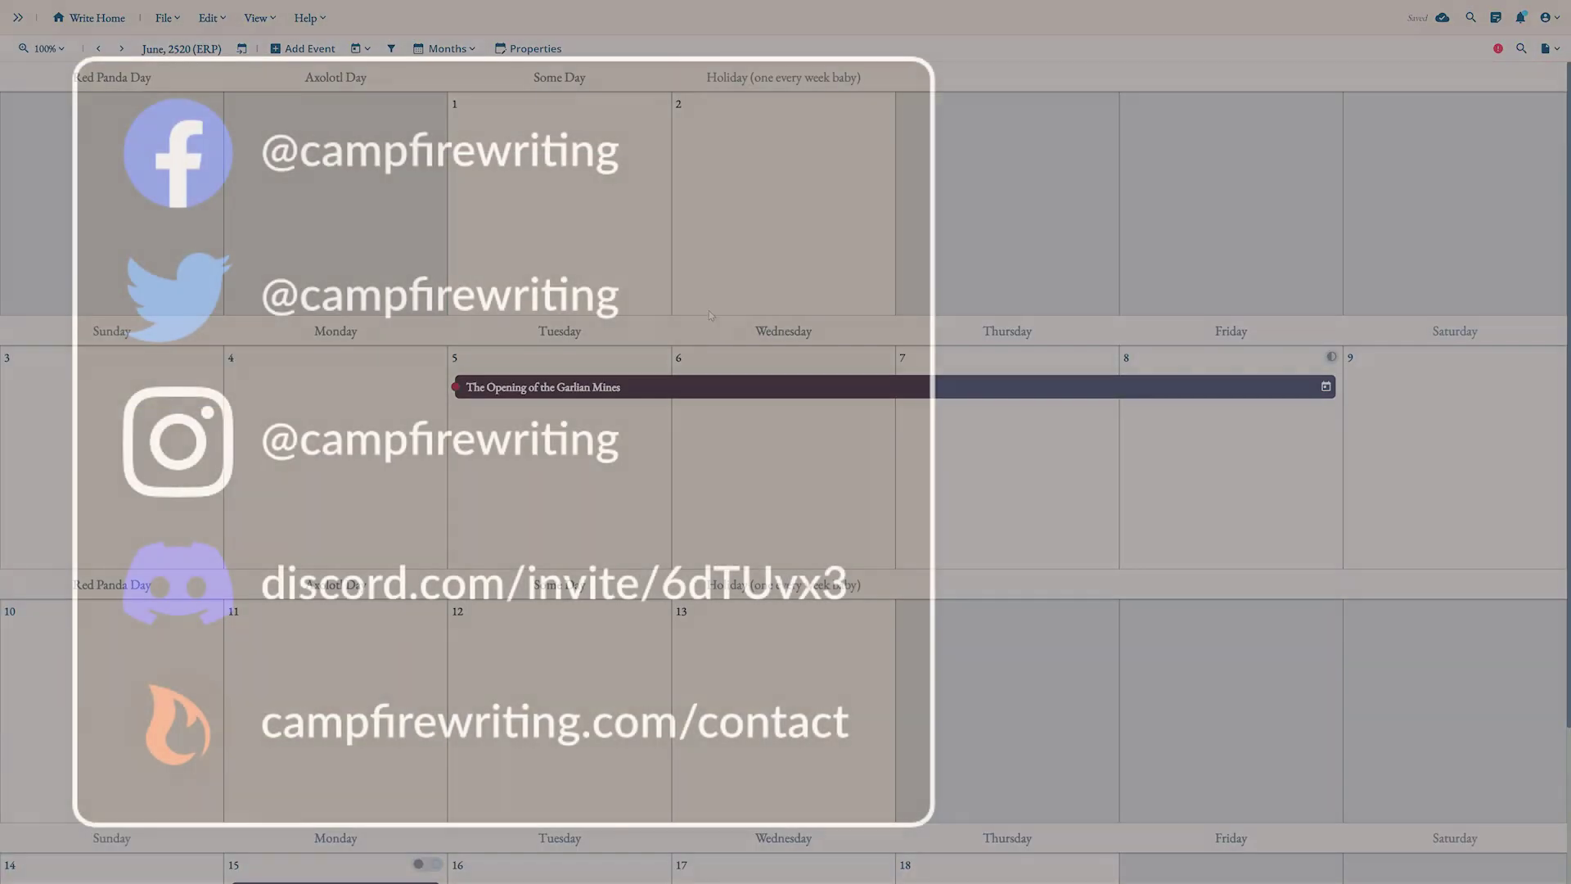